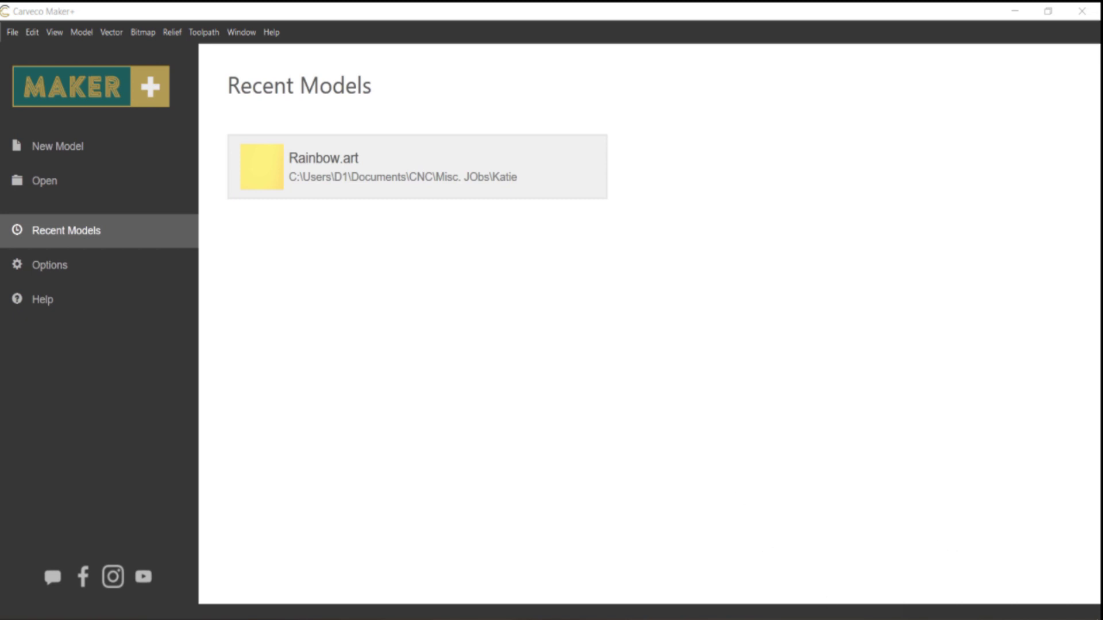
Switch to the Photos window showing the round rainbow name-sign reference JPG
key(alt+Tab)
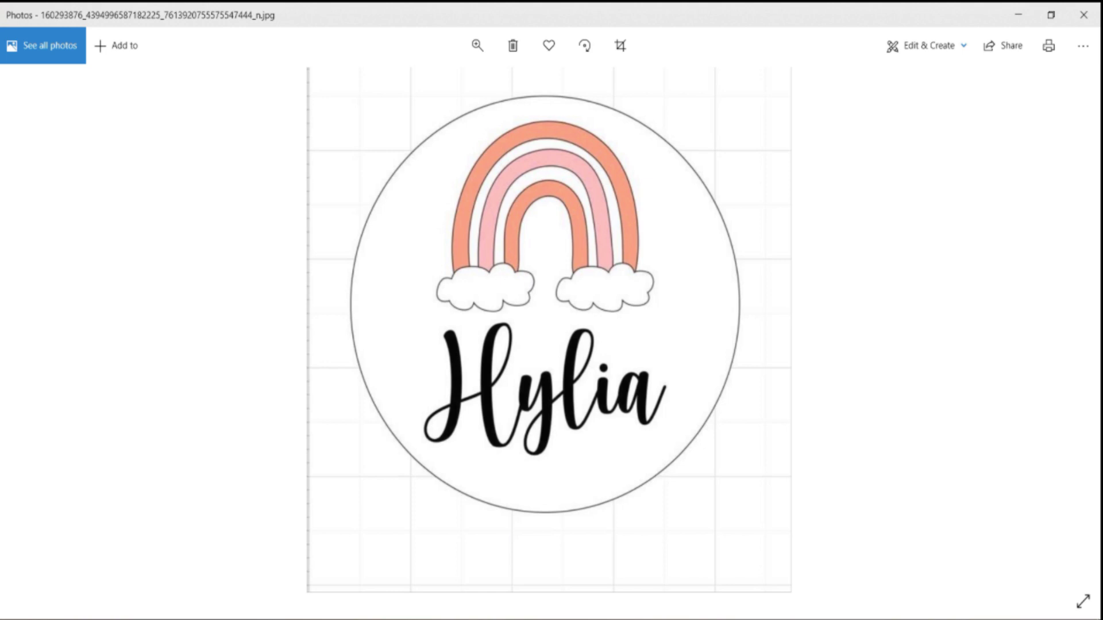
key(Right)
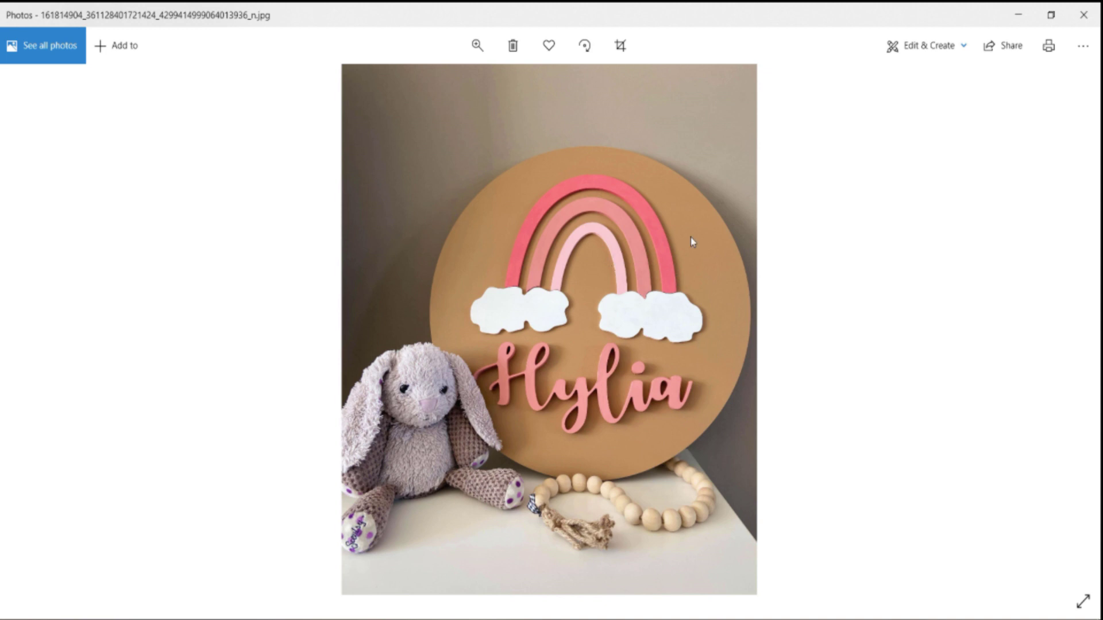
key(Right)
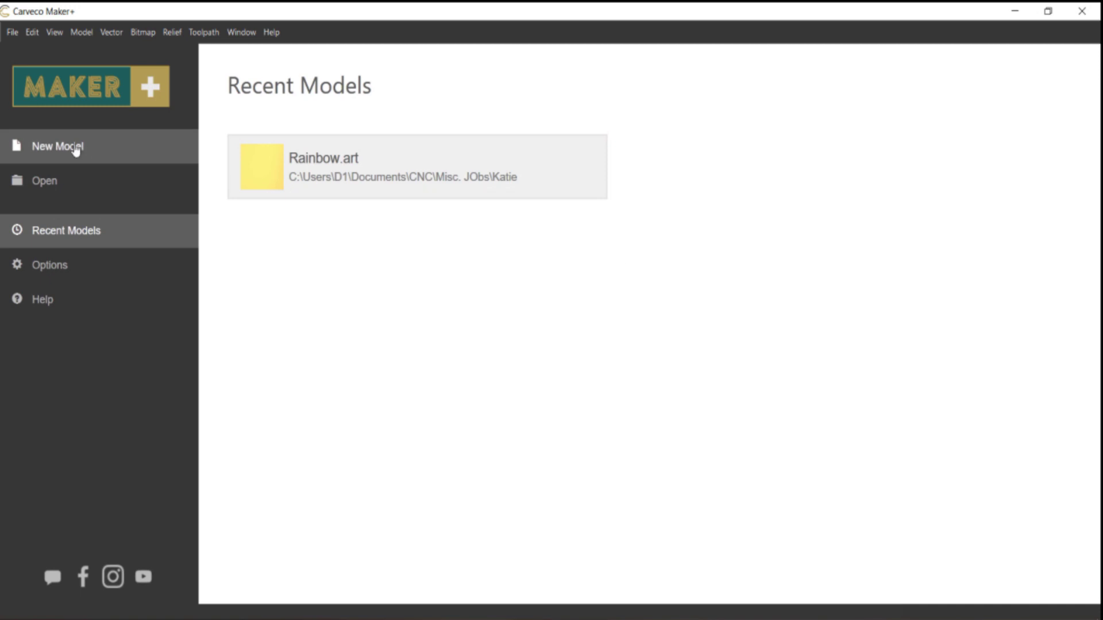
Create a new 30 × 30 inch model with inch units
click(75, 149)
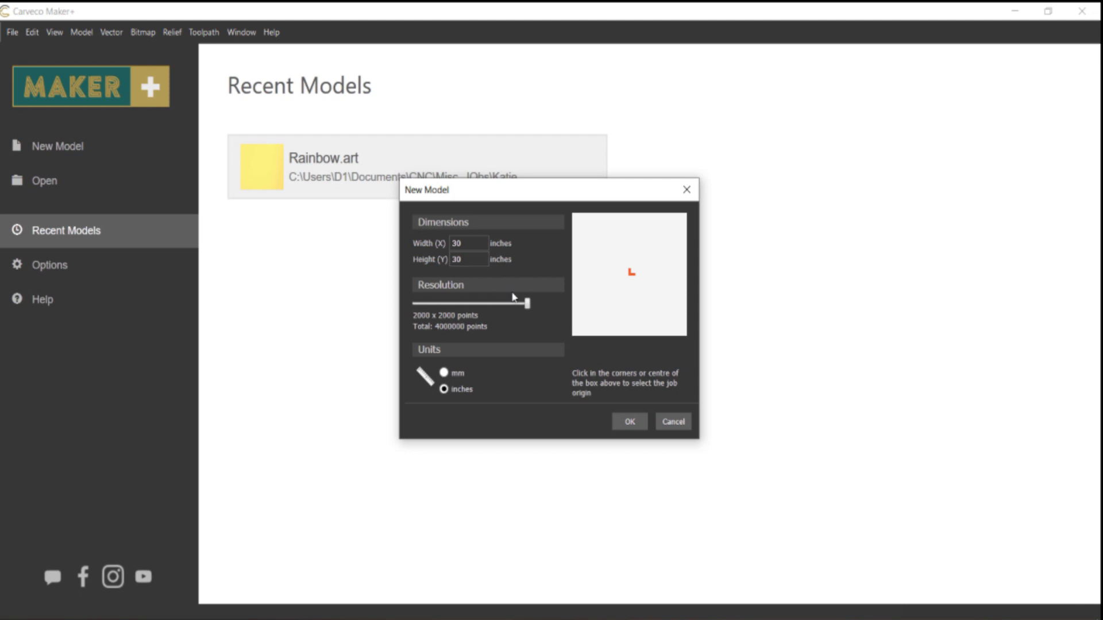
click(632, 423)
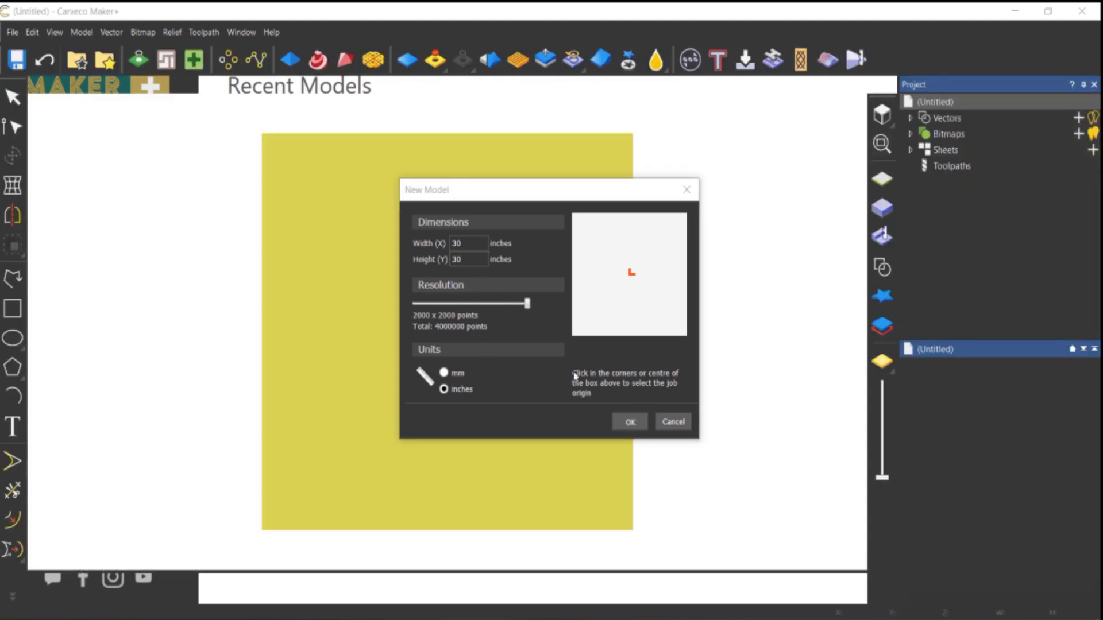
Create a 24-inch diameter circle centred at 0,0, then check the reference image
click(79, 86)
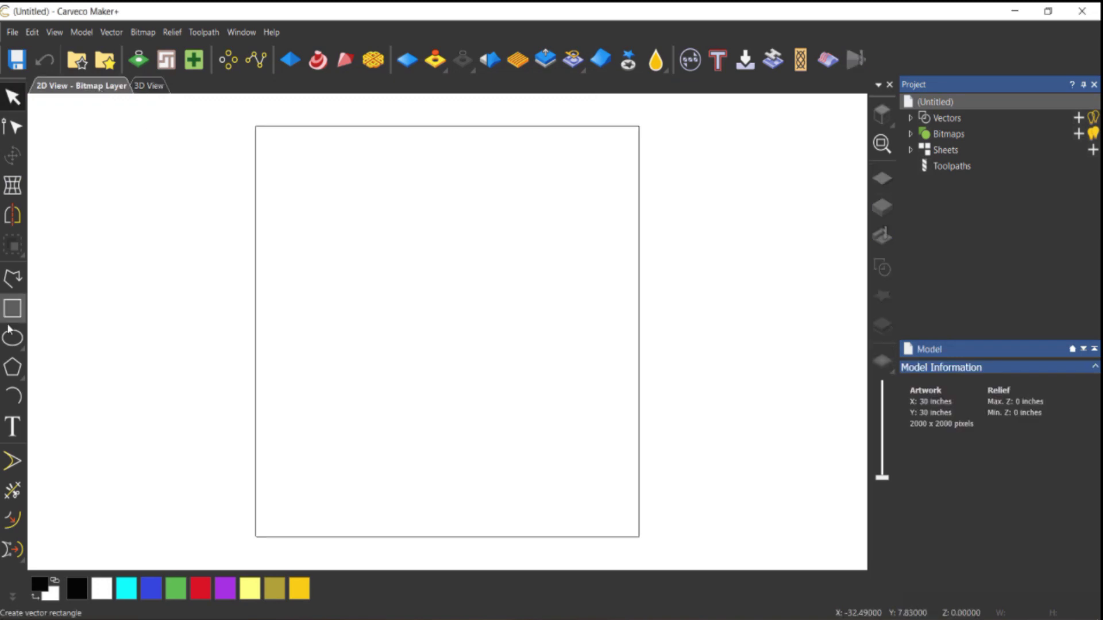
click(22, 353)
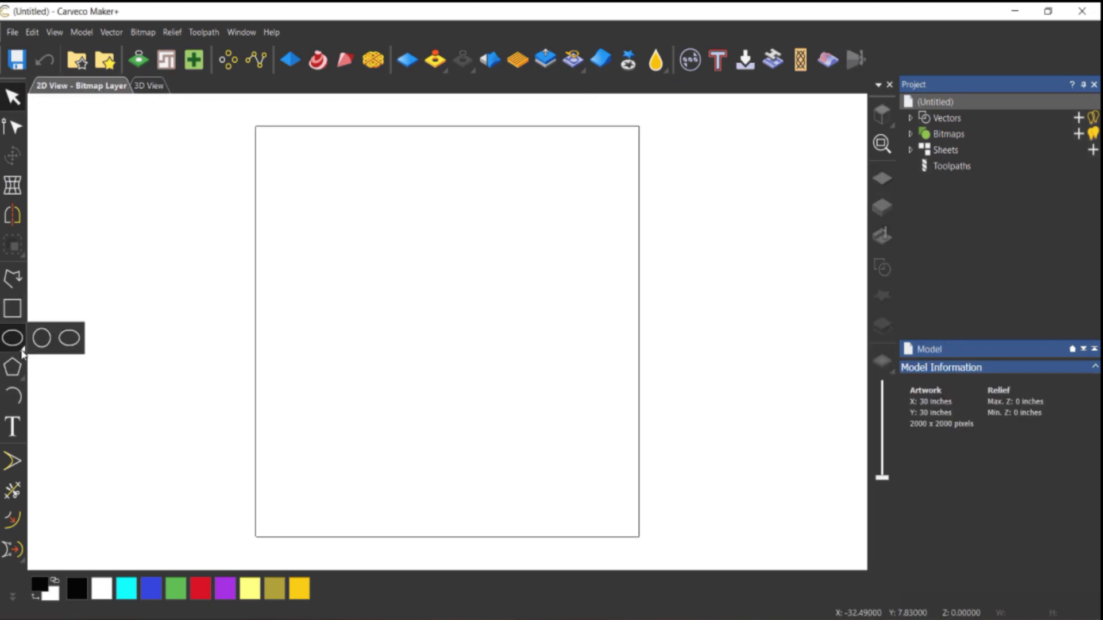
click(41, 338)
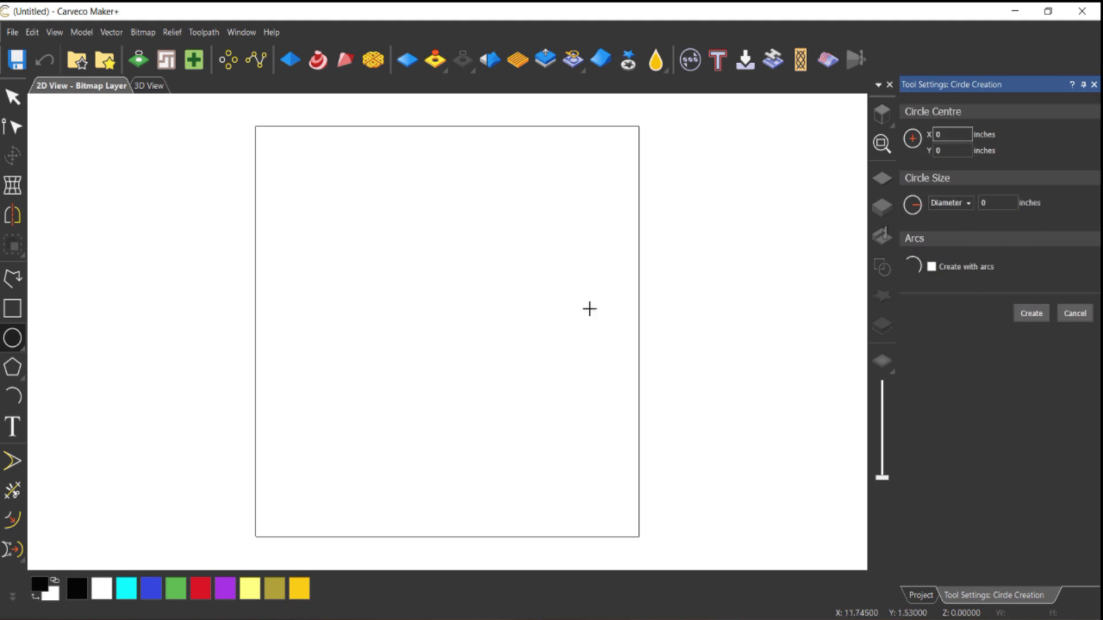
click(984, 201)
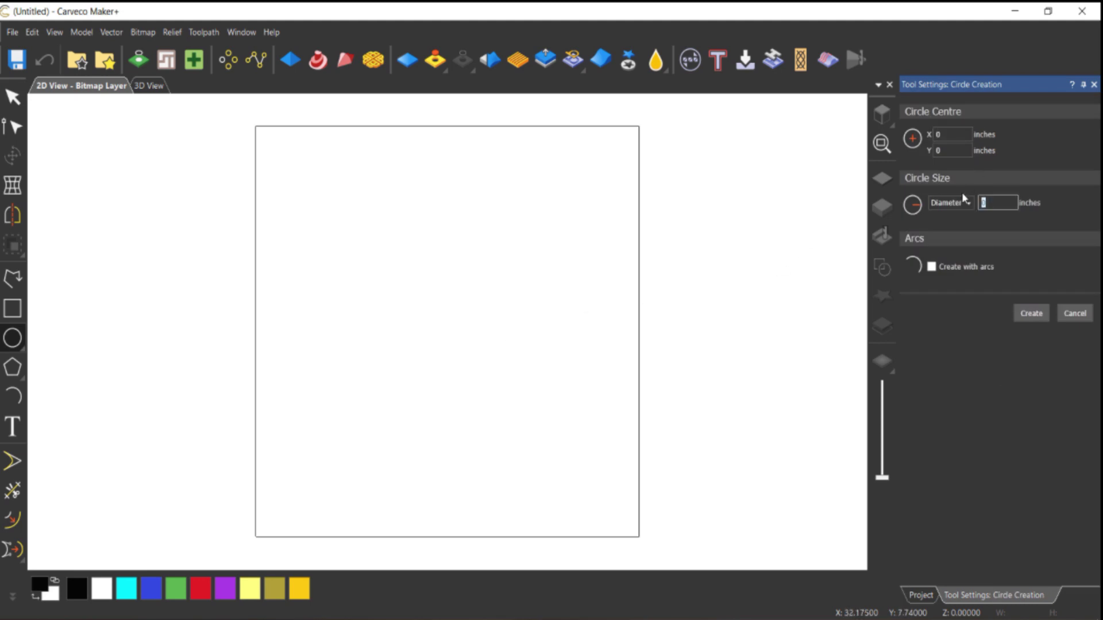
text(24)
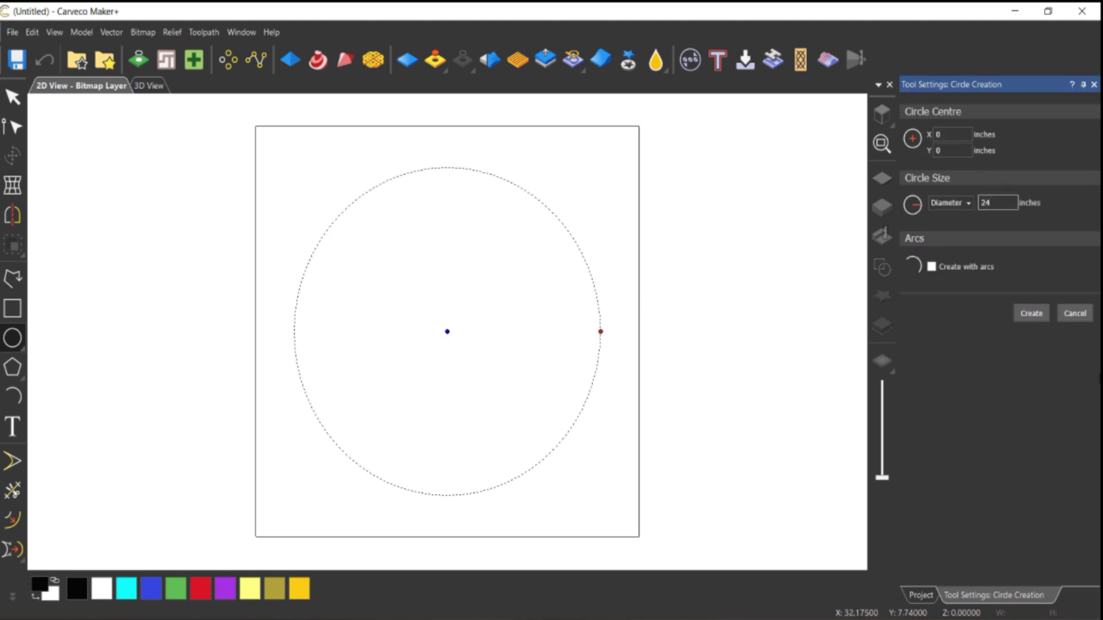
click(1031, 313)
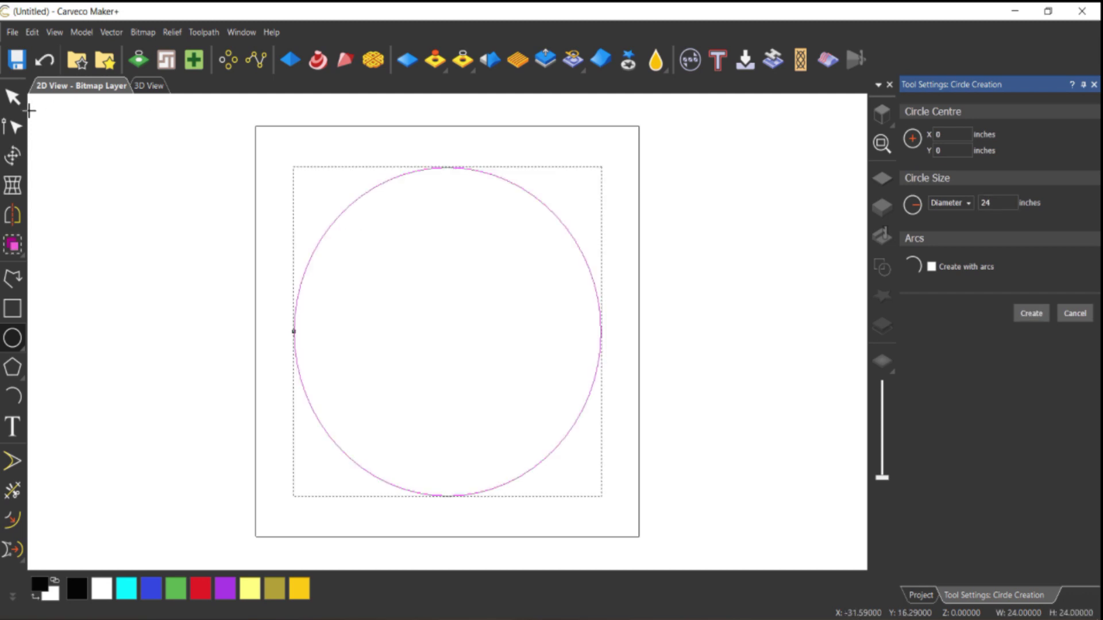
click(12, 97)
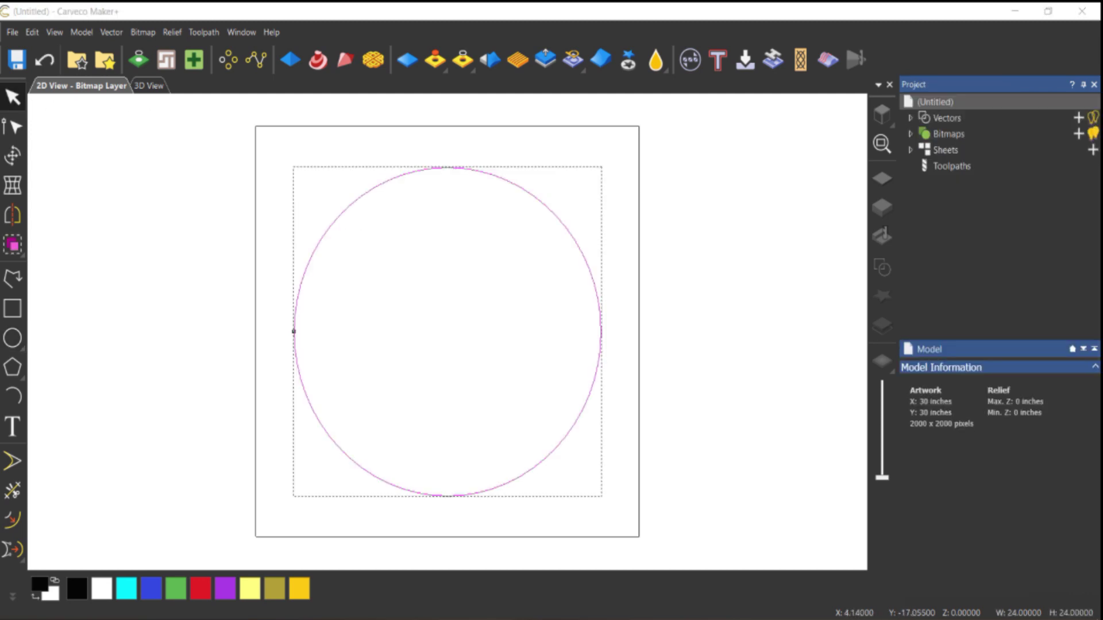
key(alt+Tab)
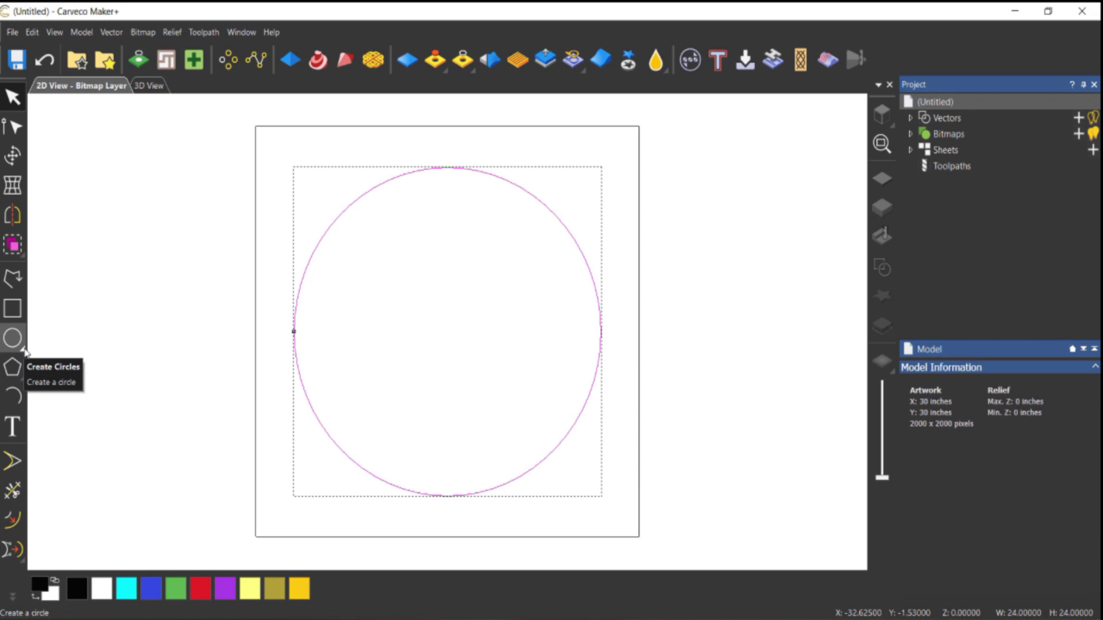
Draw a tall ellipse and move it down inside the circle
click(23, 349)
click(65, 350)
drag(478, 239, 365, 399)
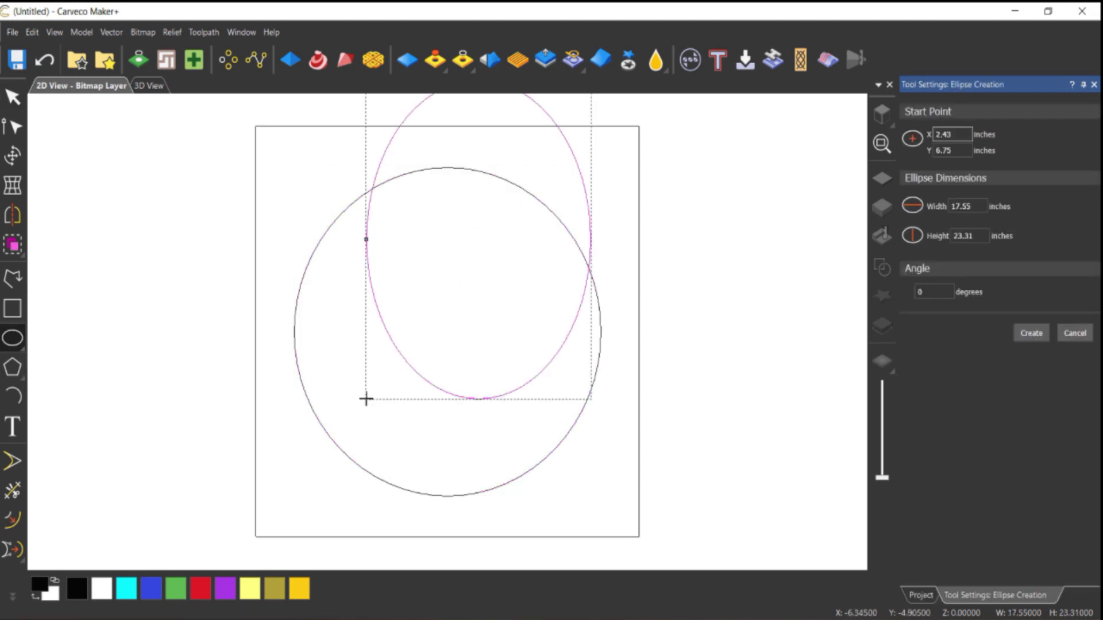
click(12, 99)
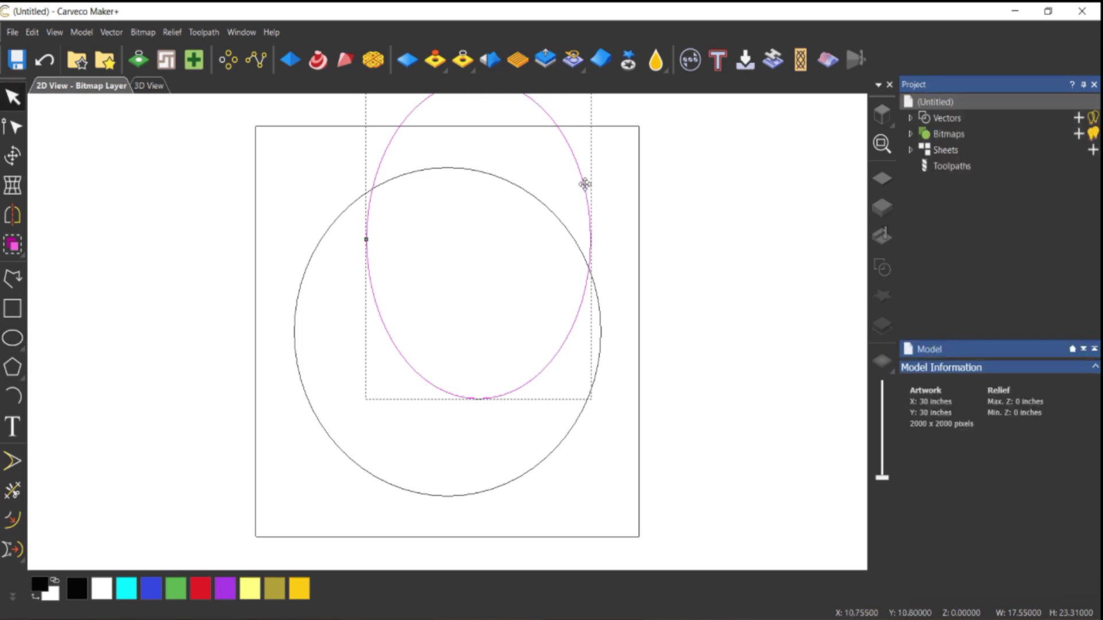
drag(584, 182, 544, 320)
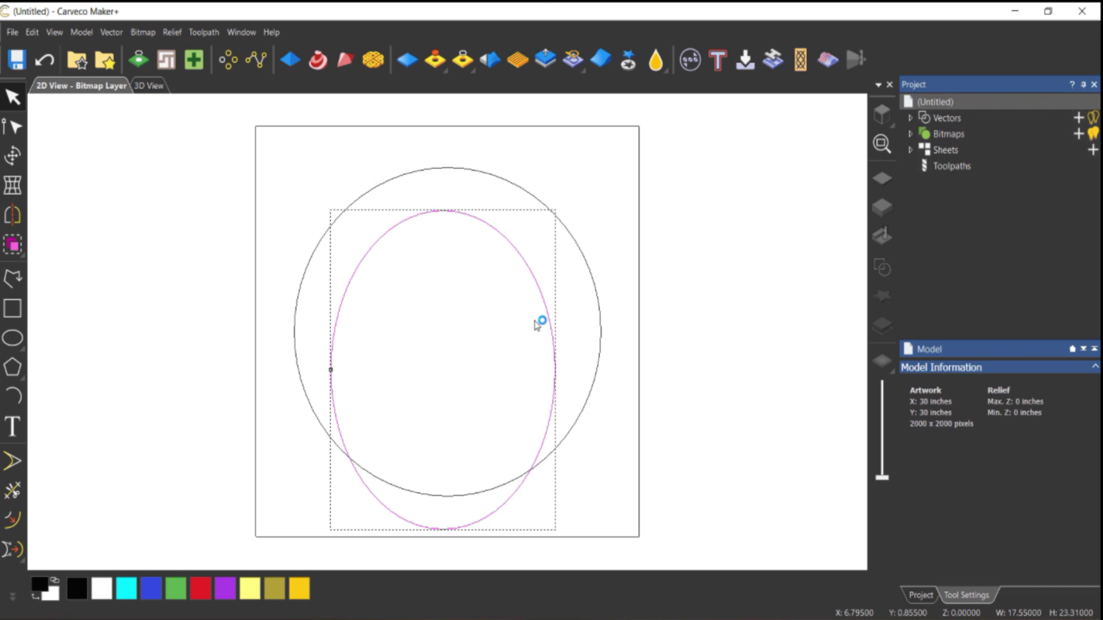
Resize the ellipse to about 5.73 × 14.32 inches, centred in the circle
click(540, 323)
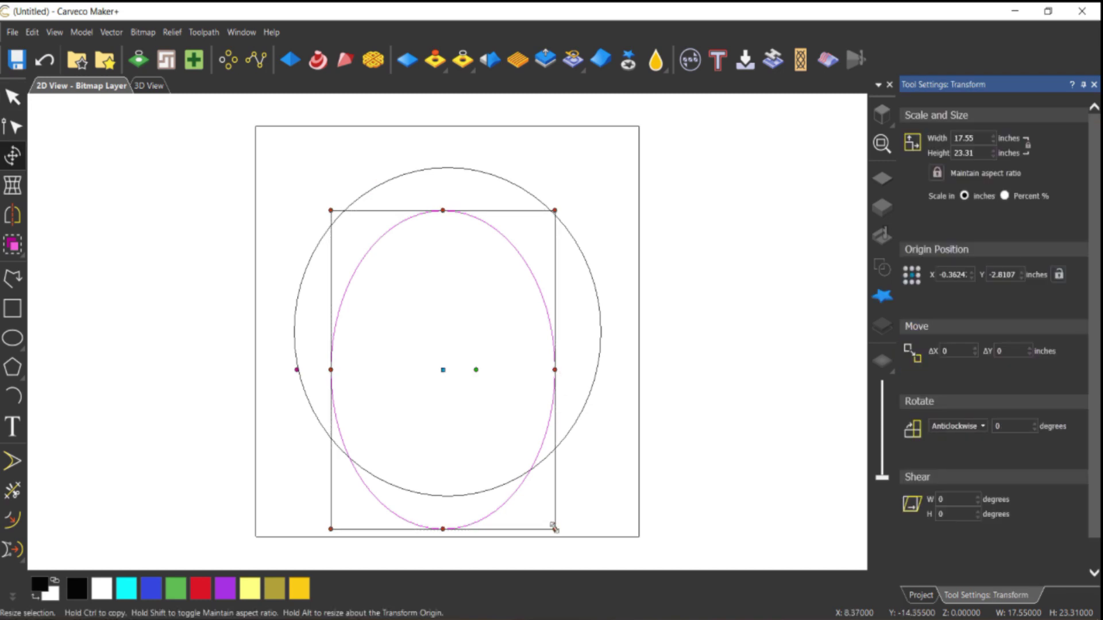
drag(557, 524, 460, 443)
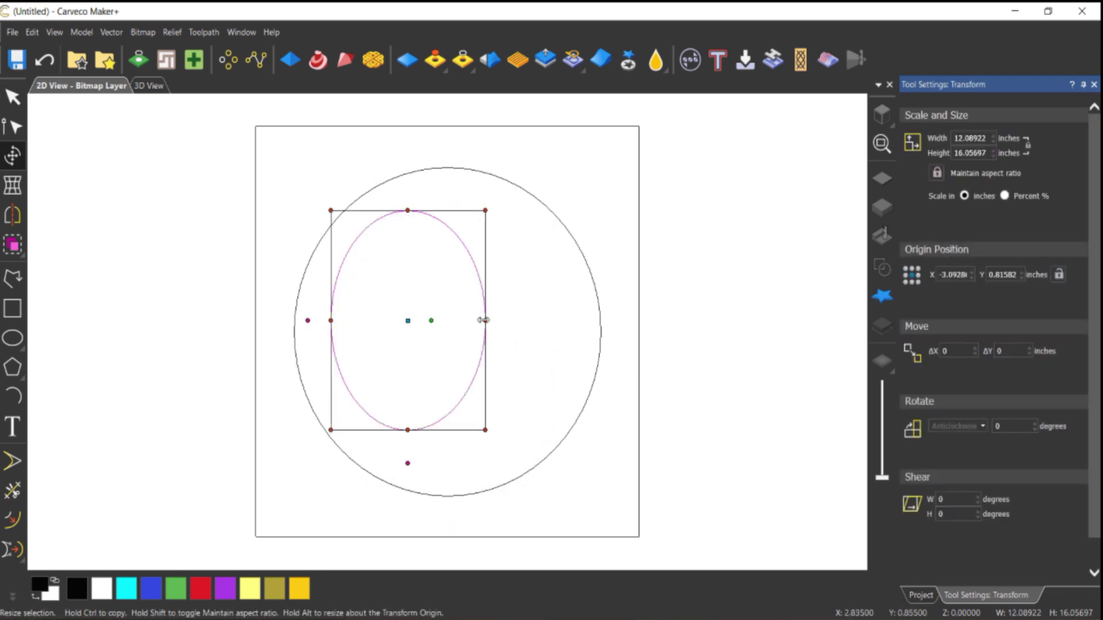
drag(484, 320, 437, 389)
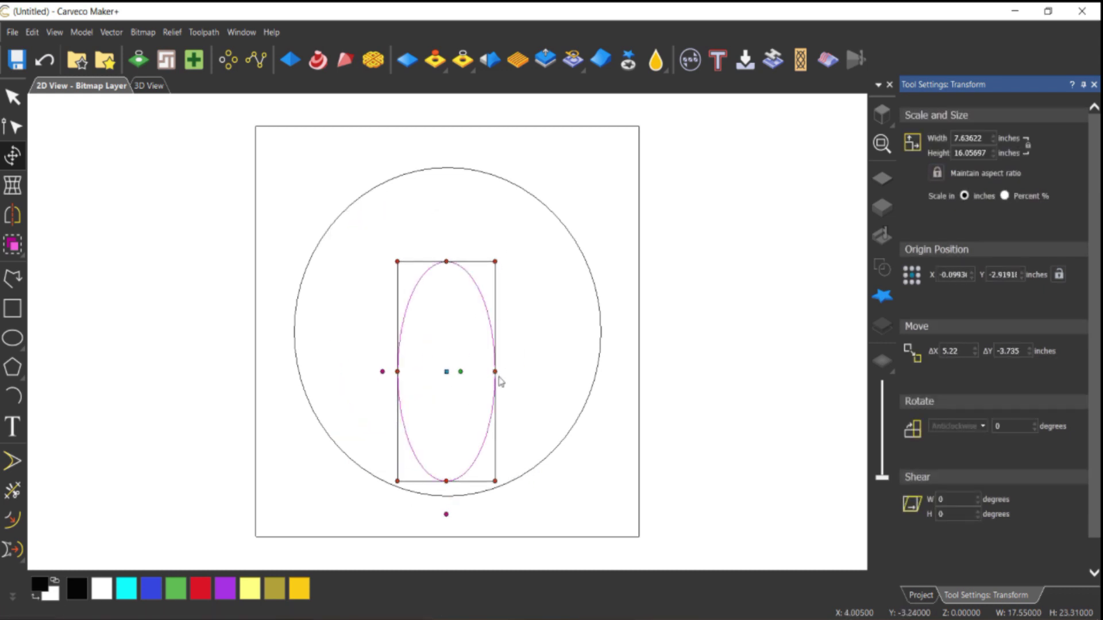
drag(495, 372, 477, 372)
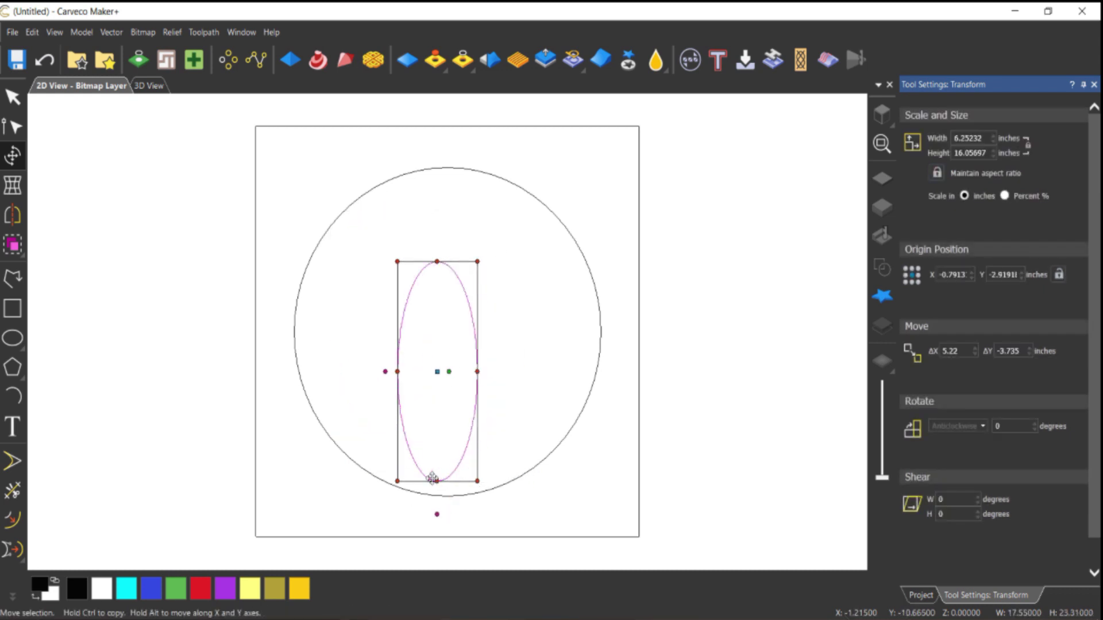
drag(436, 482, 436, 475)
drag(437, 347, 447, 355)
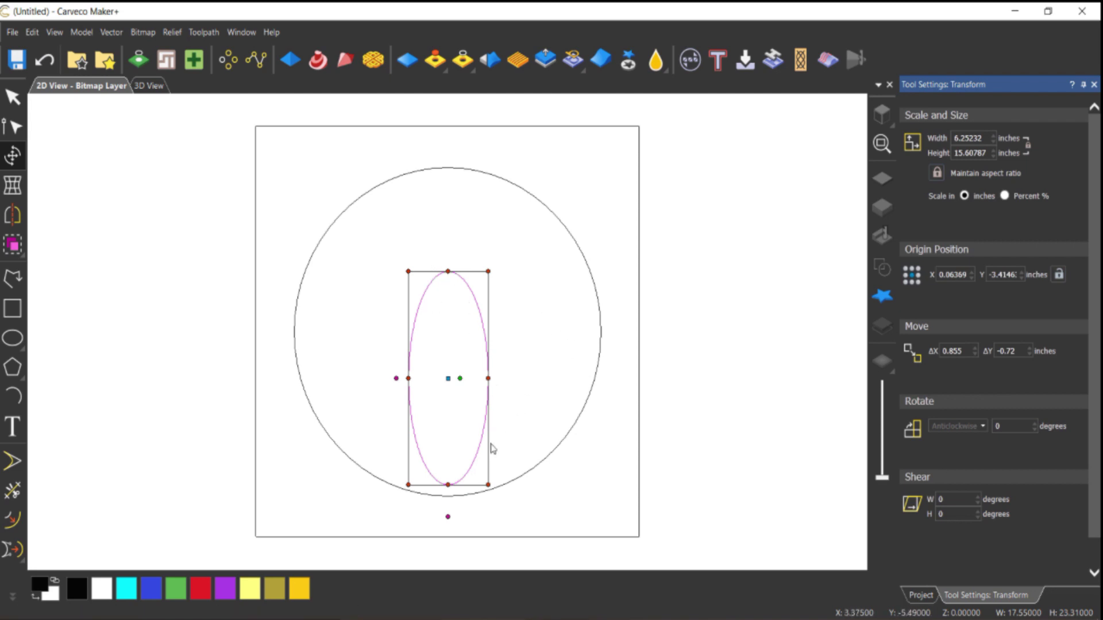
drag(487, 485, 482, 468)
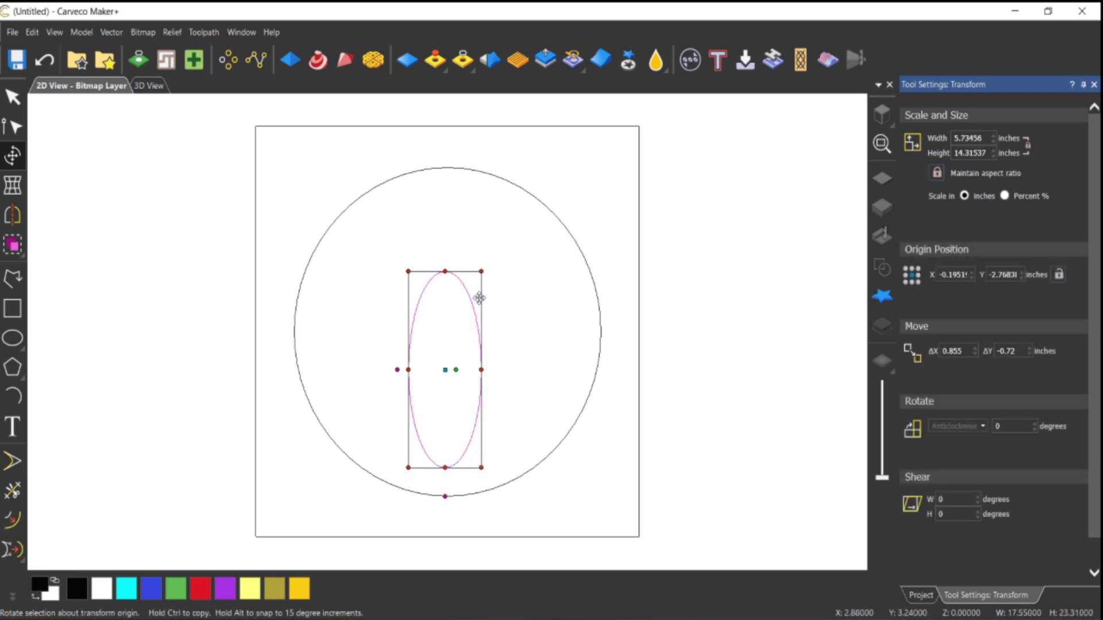
scroll(438, 284, up, 1)
scroll(433, 312, down, 2)
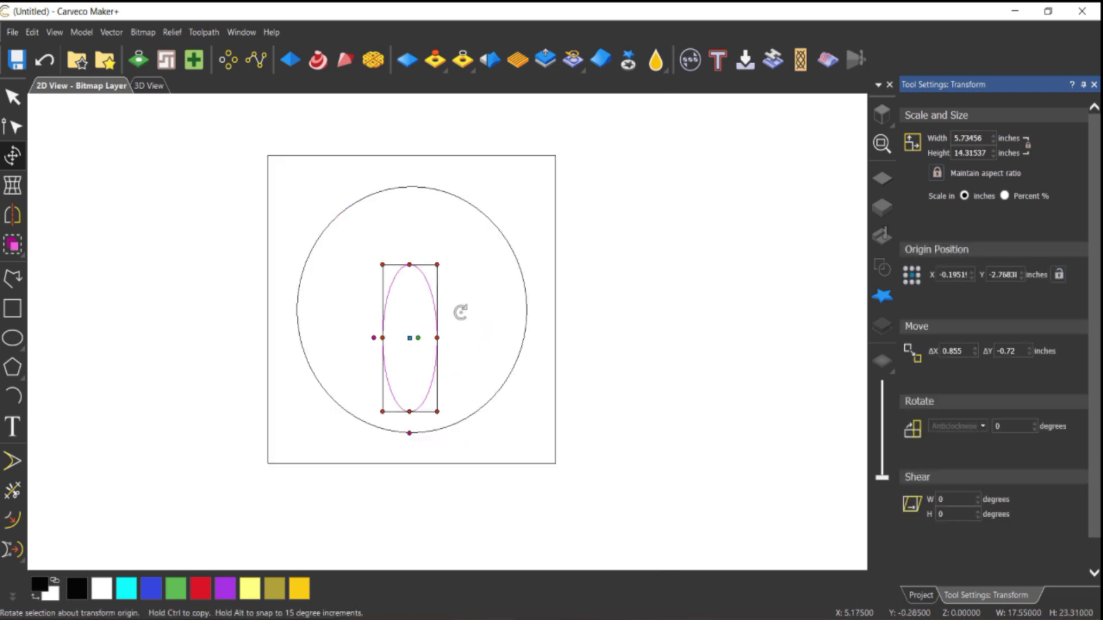
key(Escape)
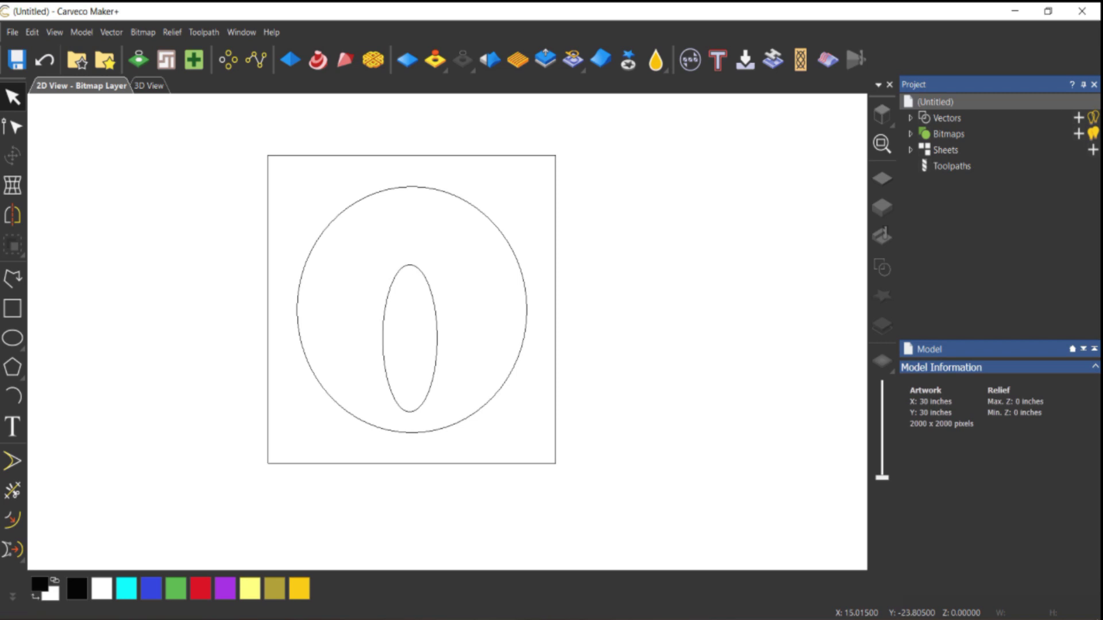
key(alt+Tab)
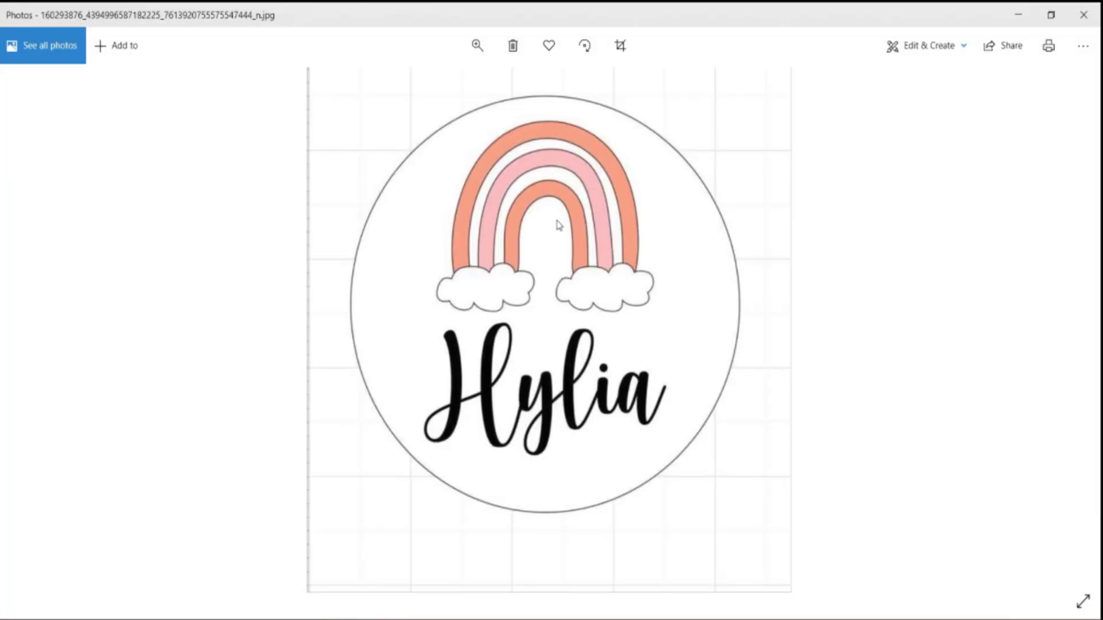
key(alt+Tab)
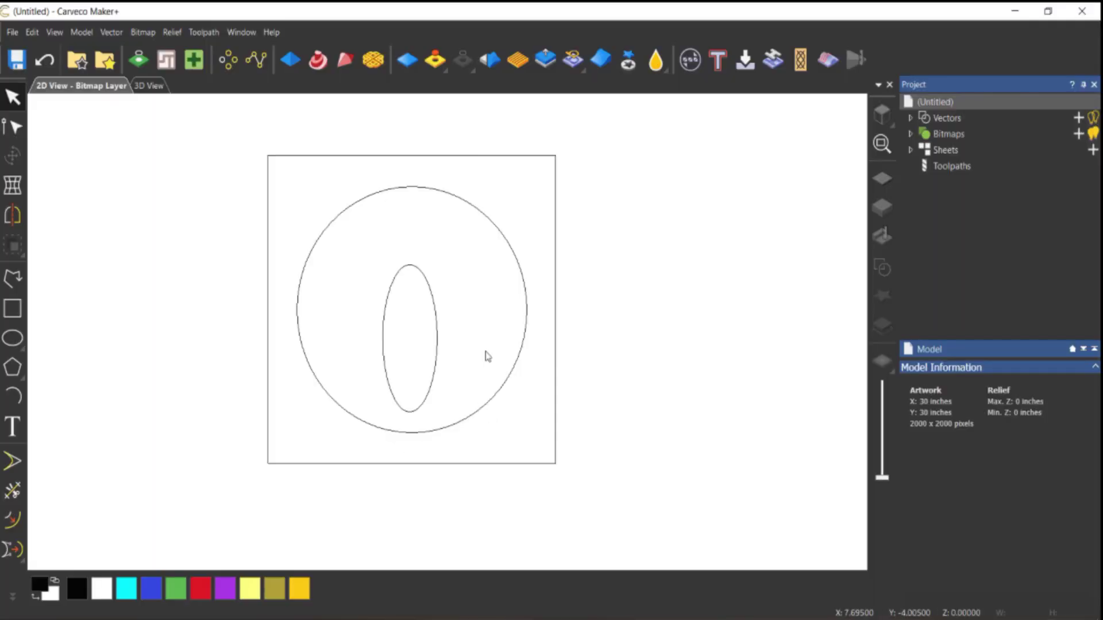
Select the inner ellipse and offset it outward by 0.75 inches
drag(457, 301, 419, 322)
click(10, 521)
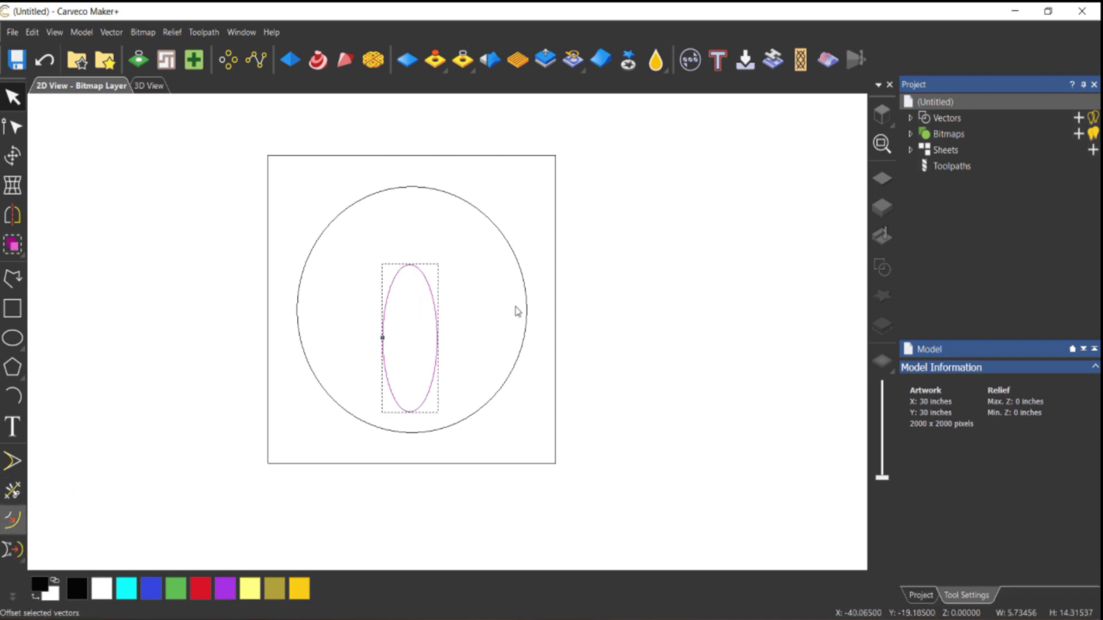
drag(979, 132, 913, 119)
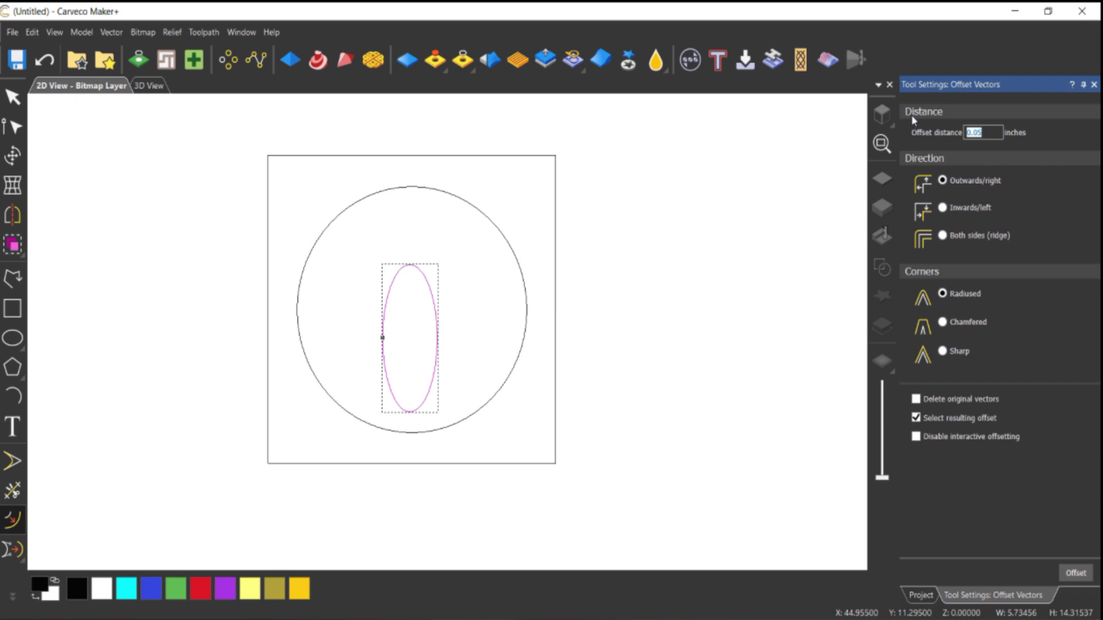
text(.75)
key(Return)
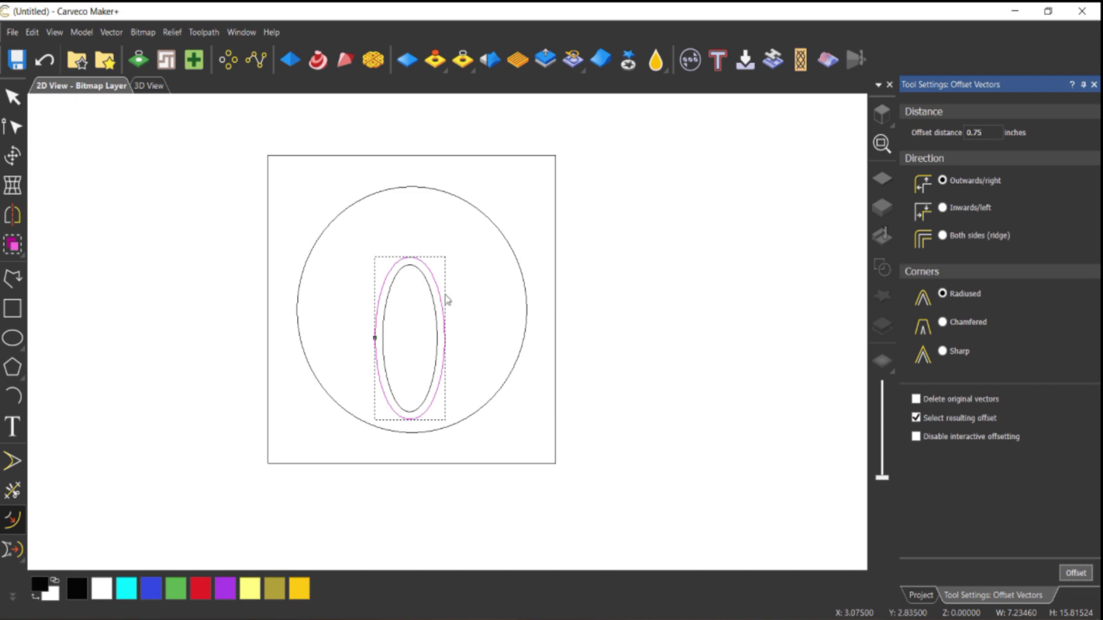
key(Tab)
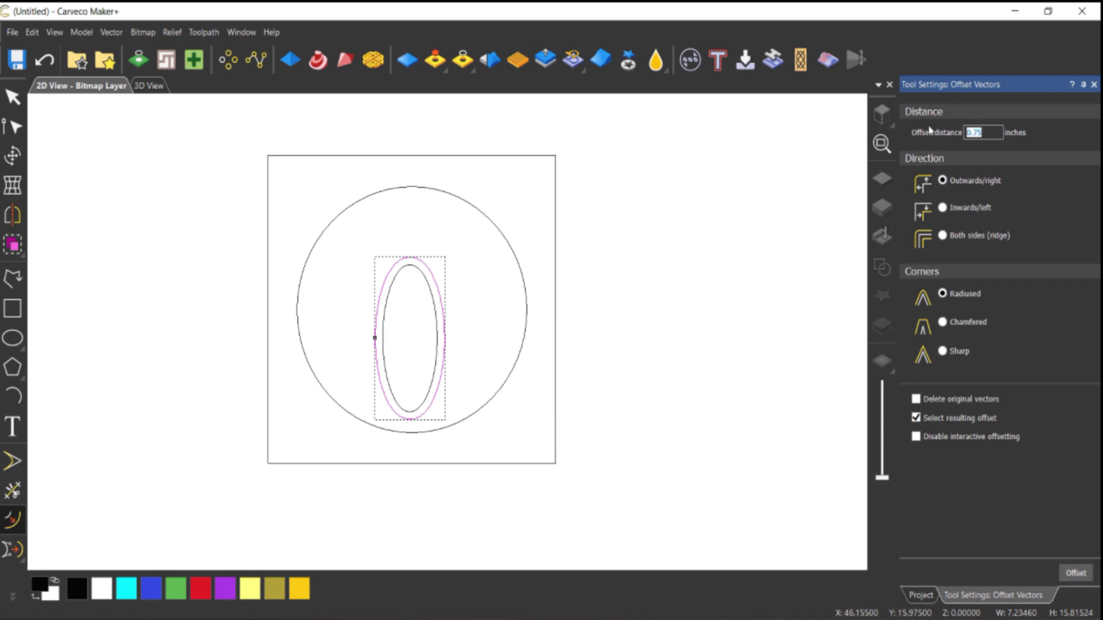
text(.5)
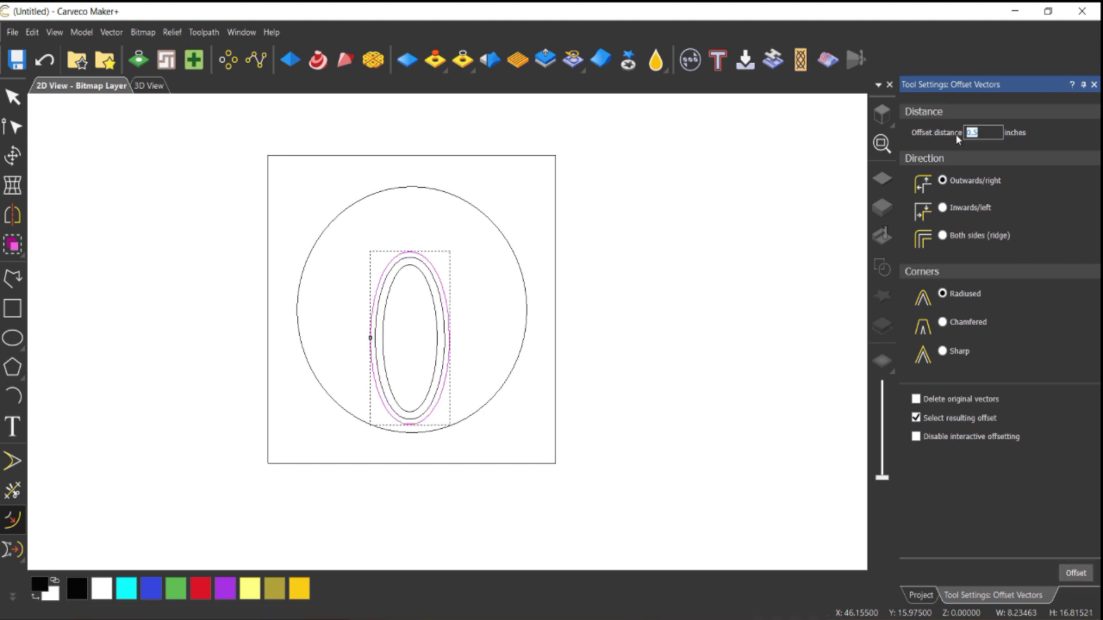
text(.75)
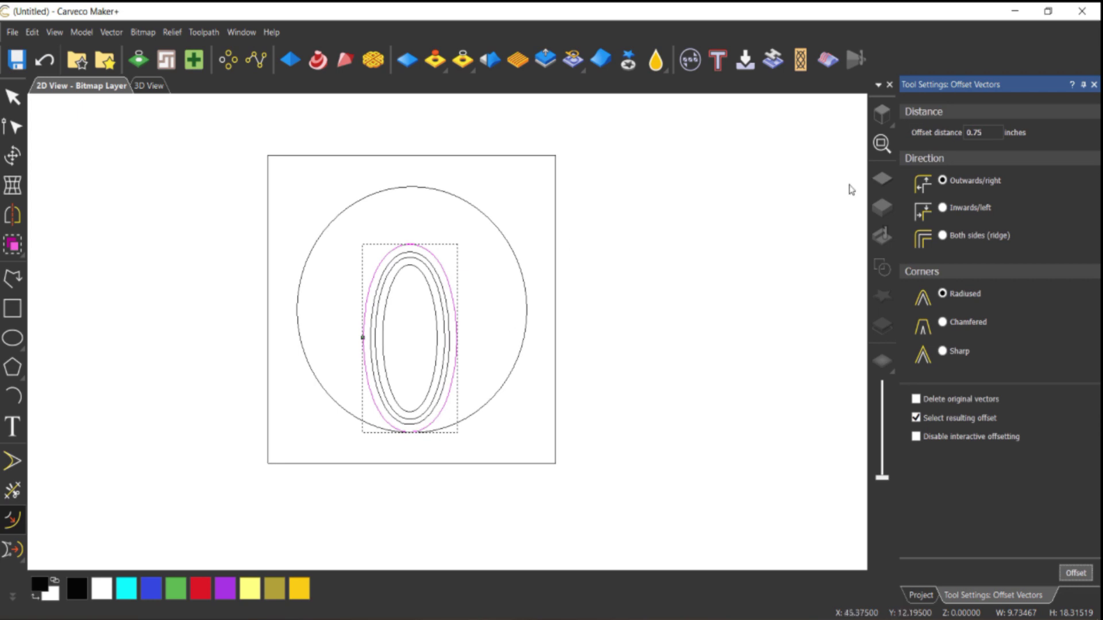
Add further outward offsets of 0.6 and 0.8 inches around the nested ellipses
double_click(996, 132)
text(.6)
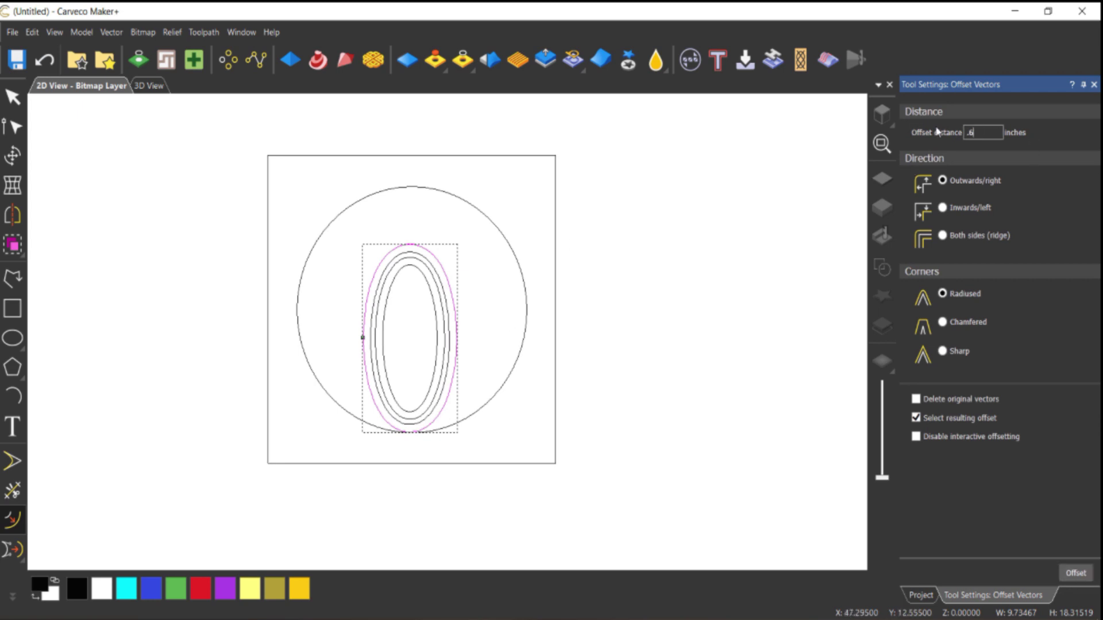
key(Return)
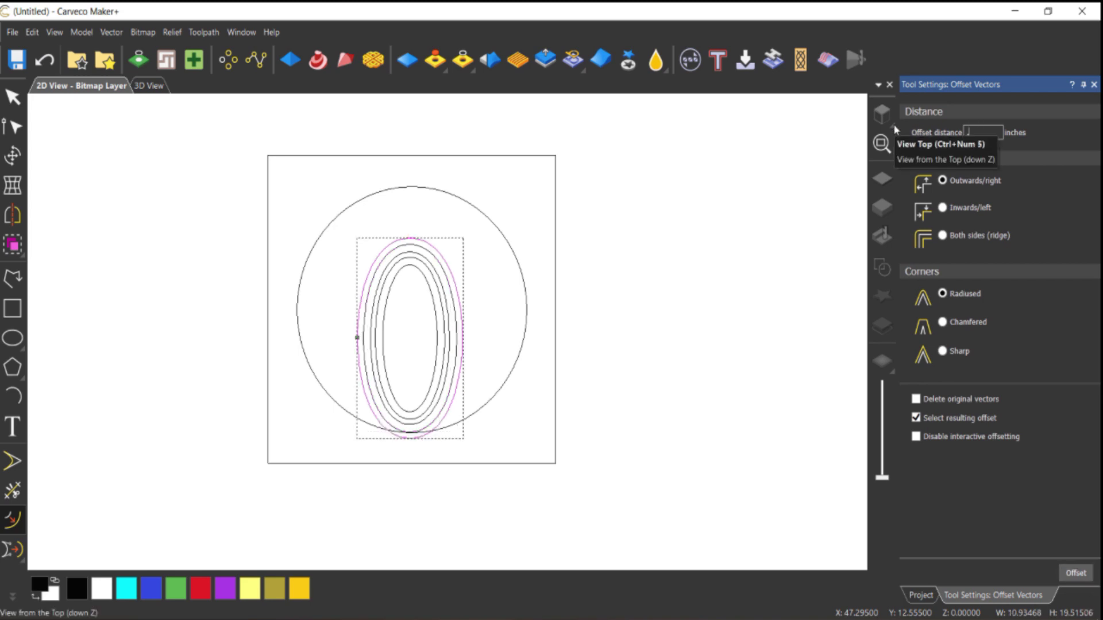
text(.8)
key(Return)
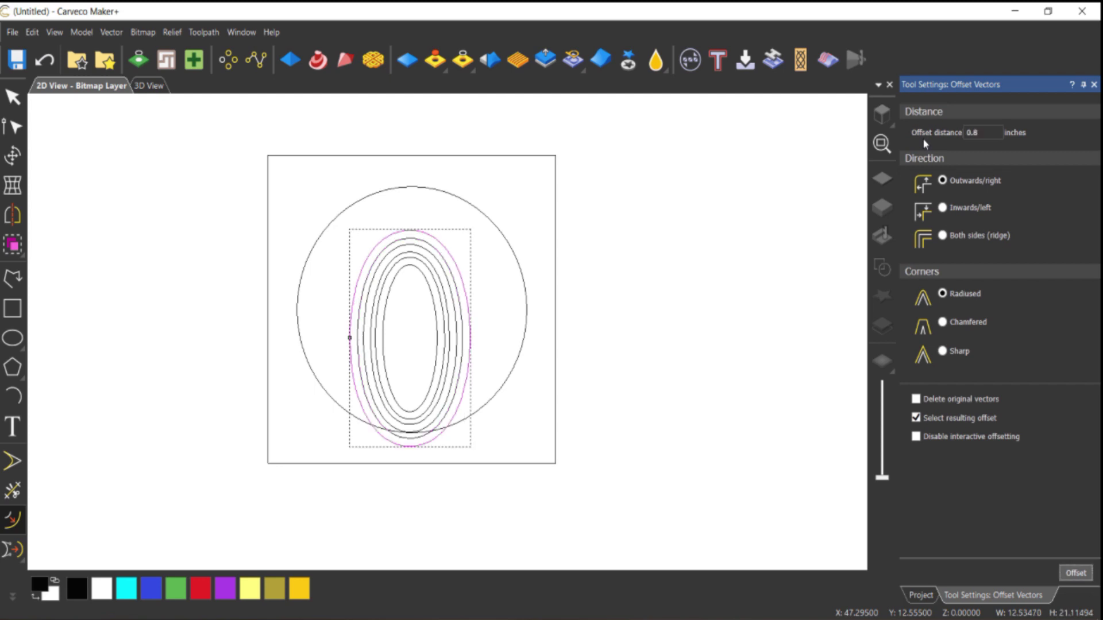
scroll(505, 345, up, 3)
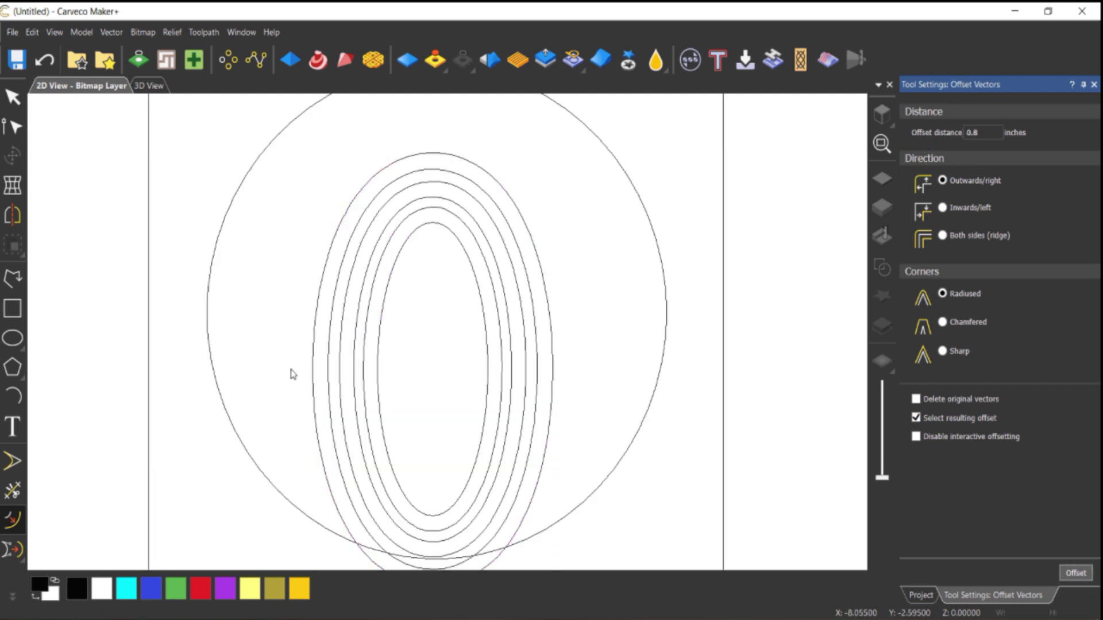
click(497, 217)
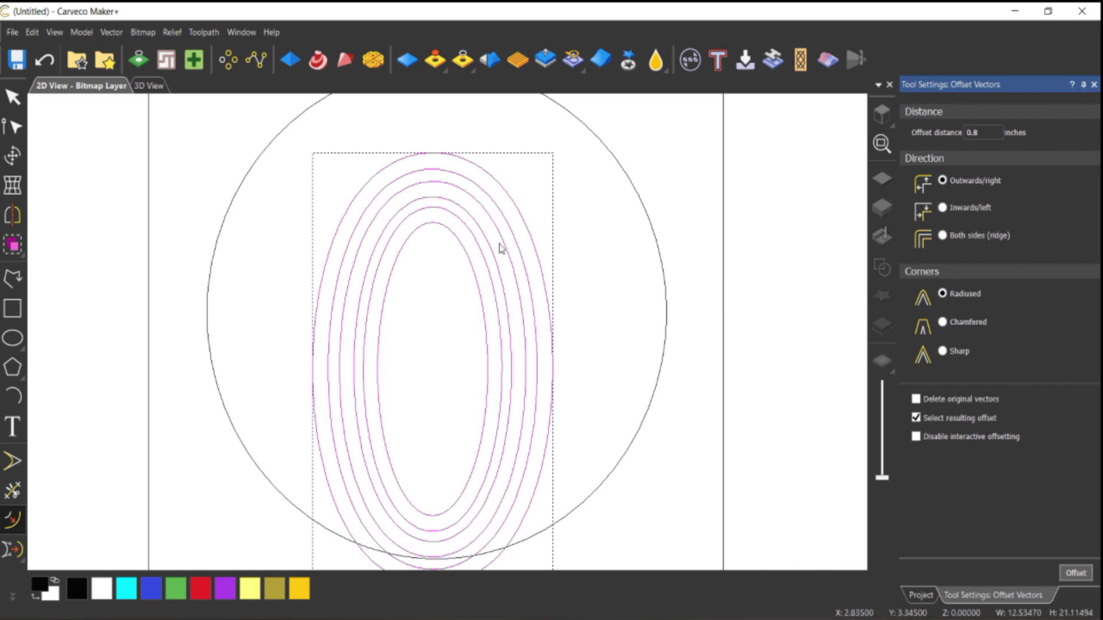
click(690, 305)
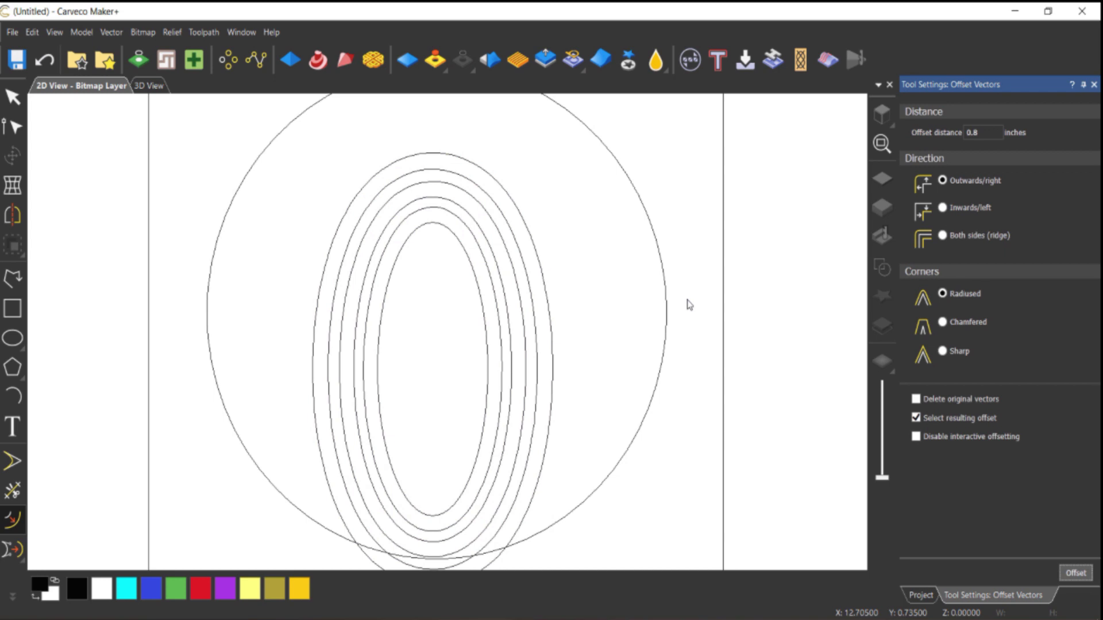
middle_drag(689, 304, 288, 312)
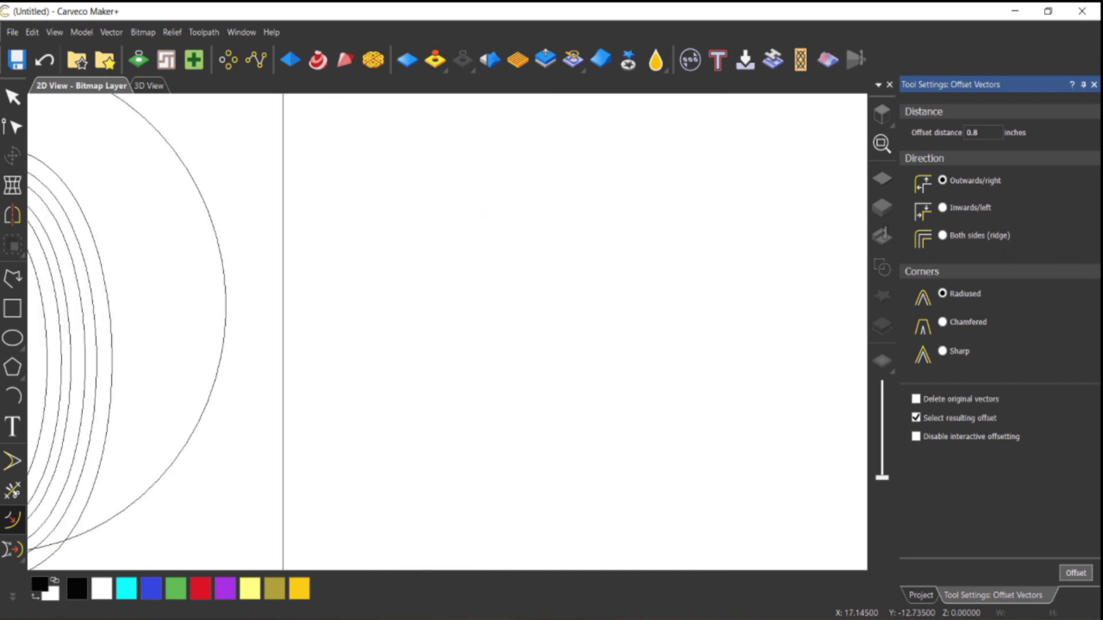
key(alt+Tab)
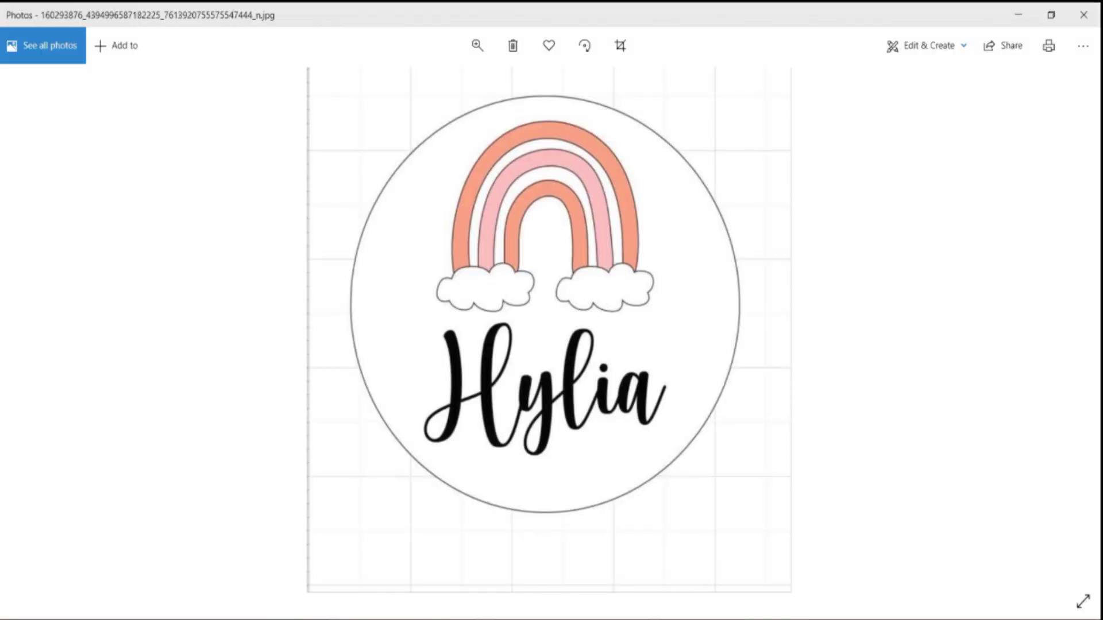
key(alt+Tab)
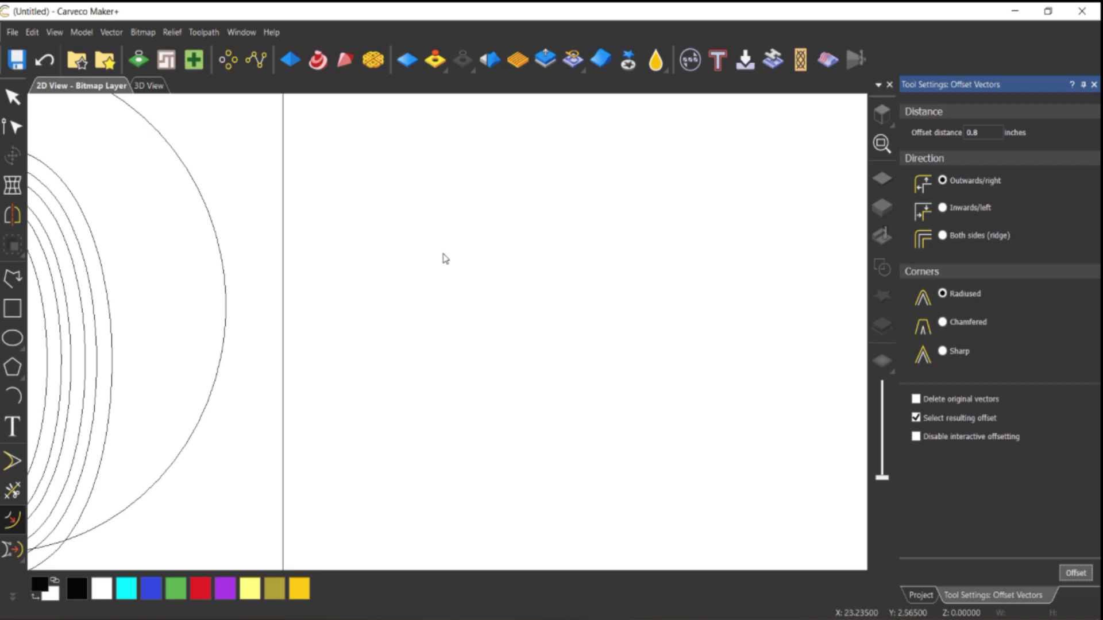
Draw seven overlapping ellipses forming a cloud beside the circle
click(13, 338)
drag(457, 231, 418, 271)
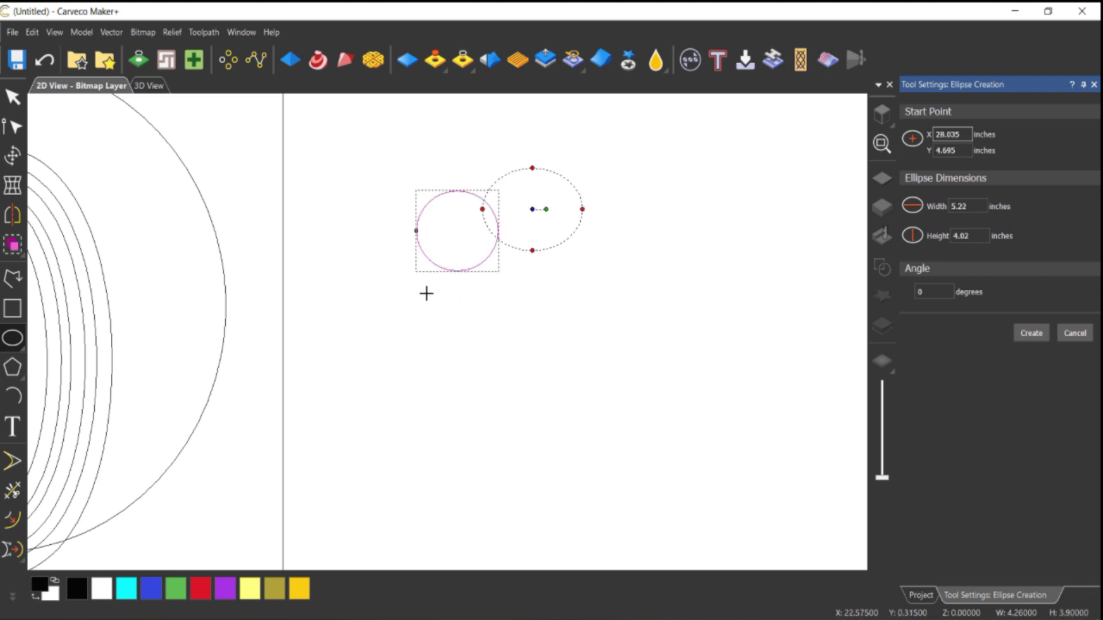
click(430, 292)
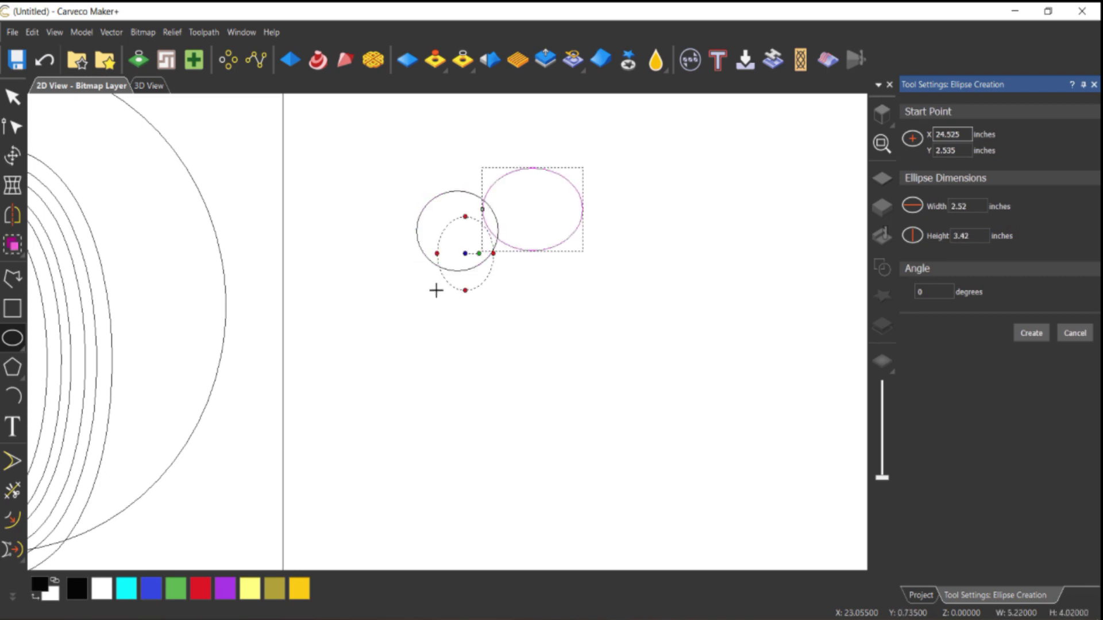
click(498, 295)
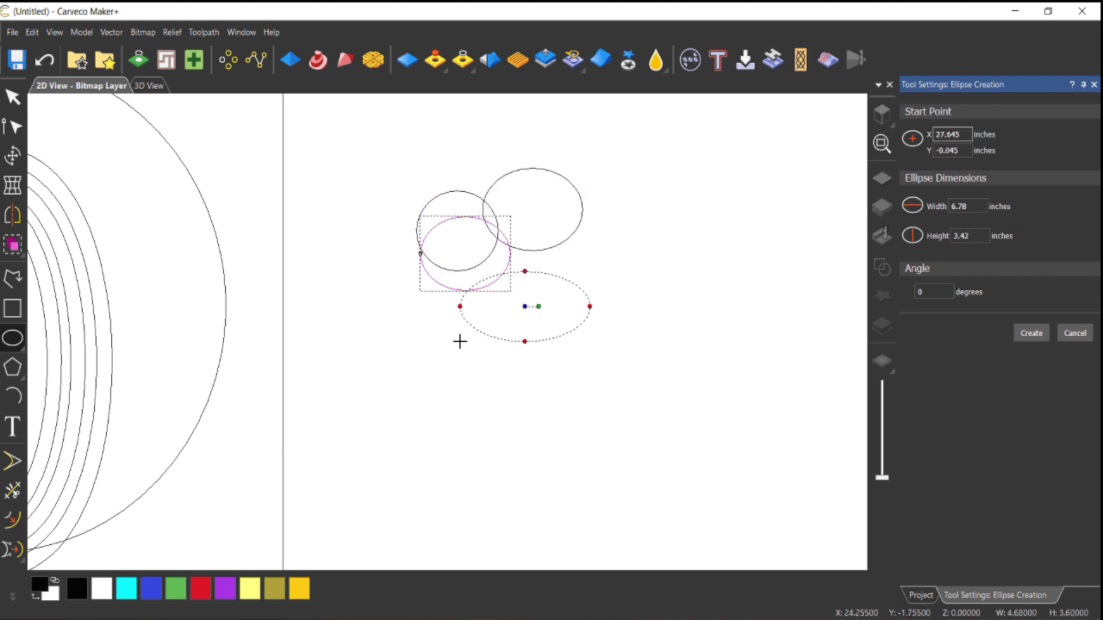
click(580, 295)
click(591, 243)
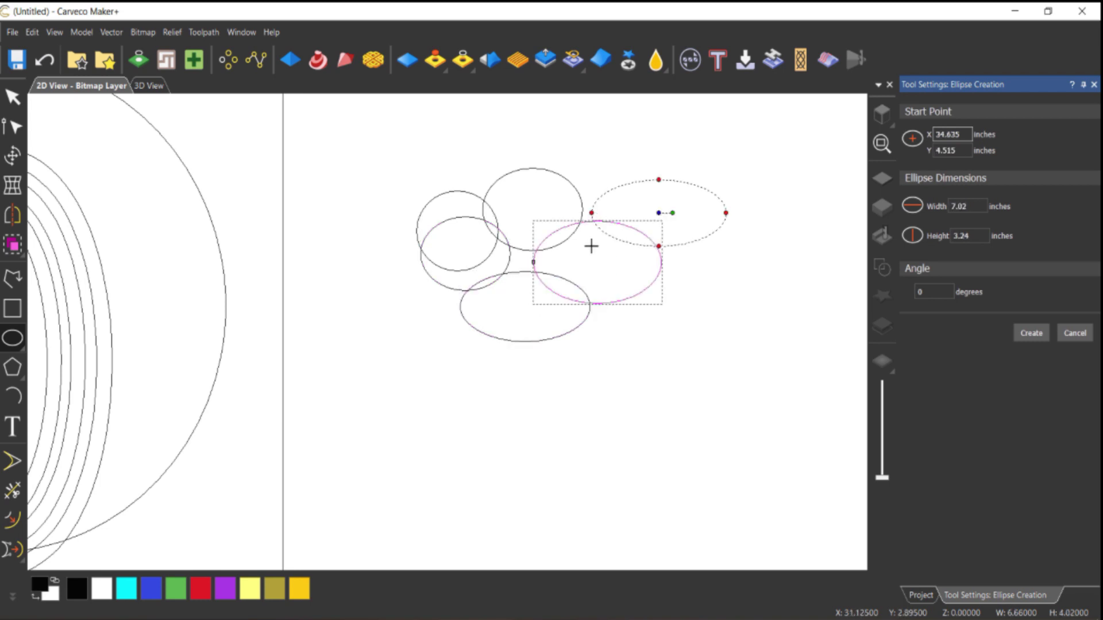
click(587, 202)
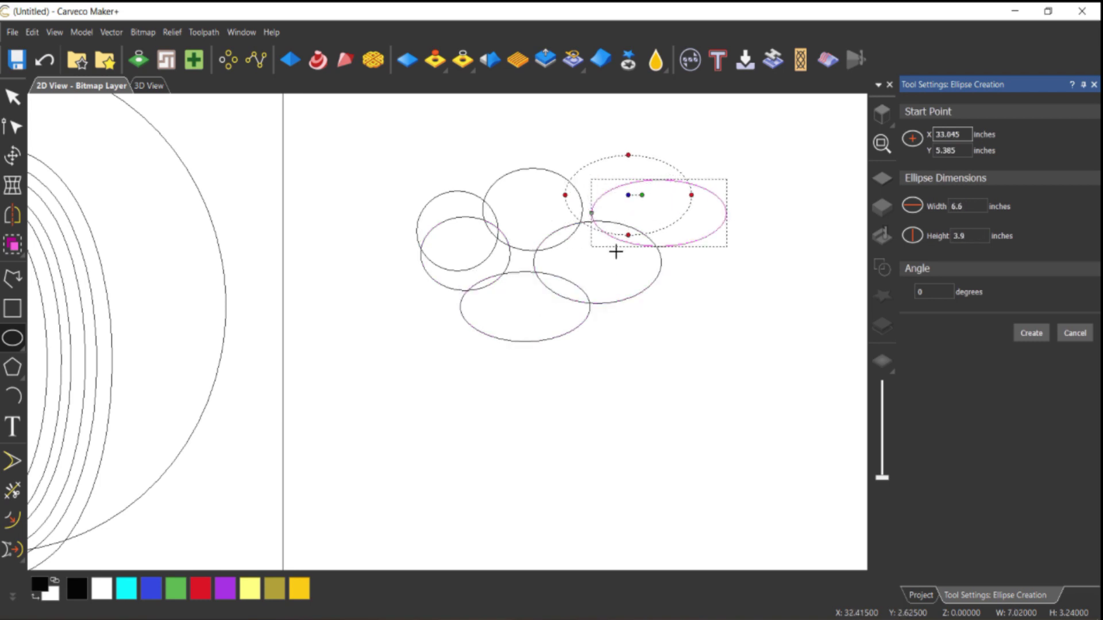
click(1029, 333)
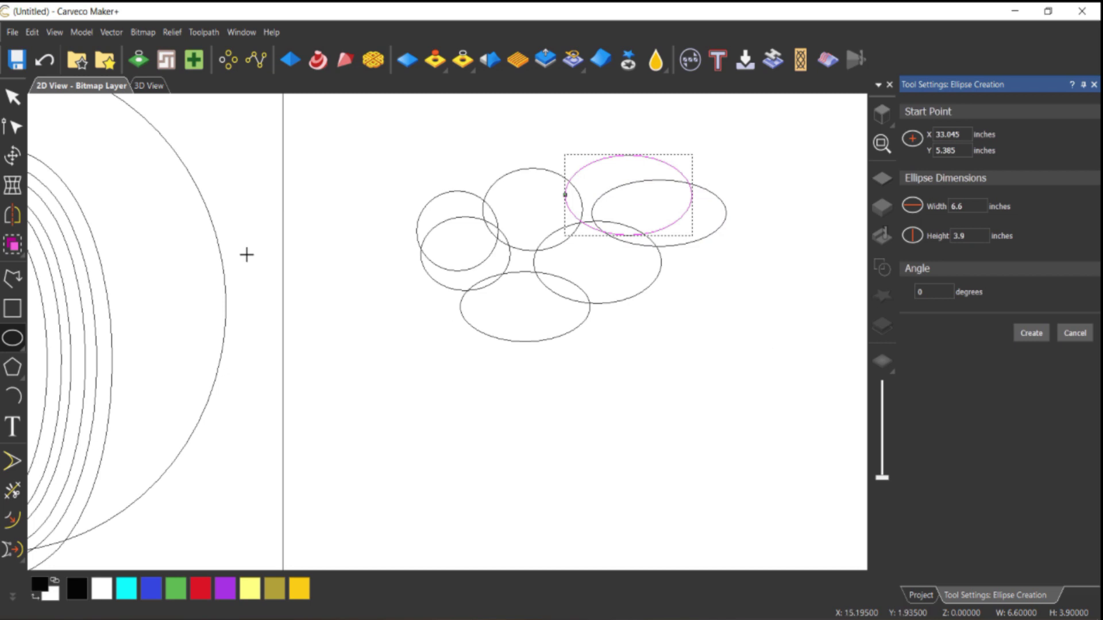
click(13, 98)
Merge the seven ellipses into one outline and delete the leftover inner loop
drag(735, 149, 385, 389)
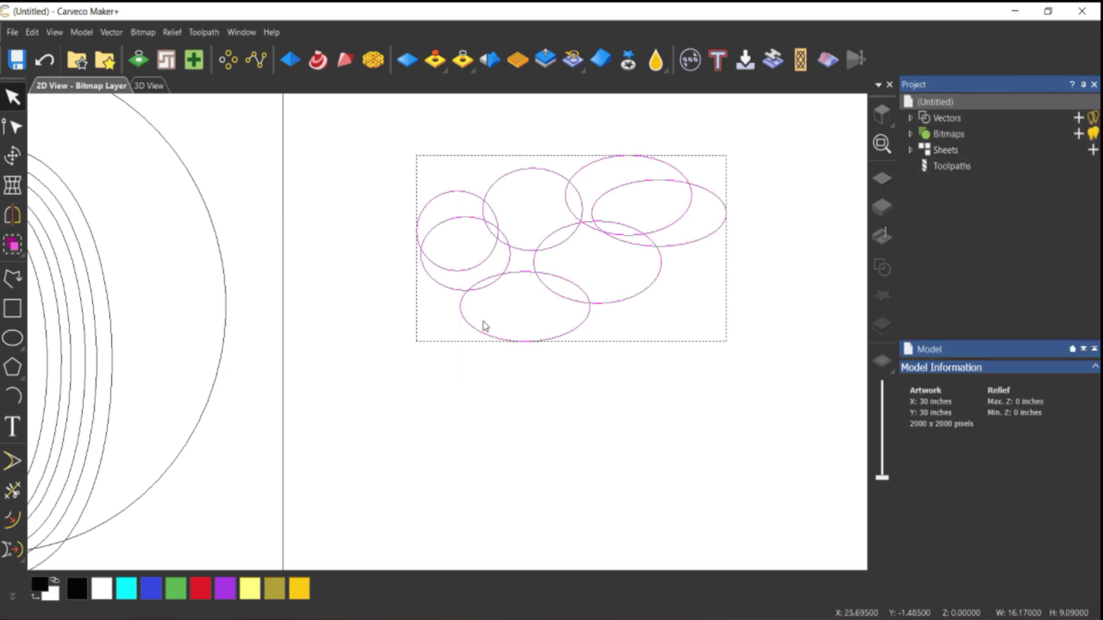
click(111, 32)
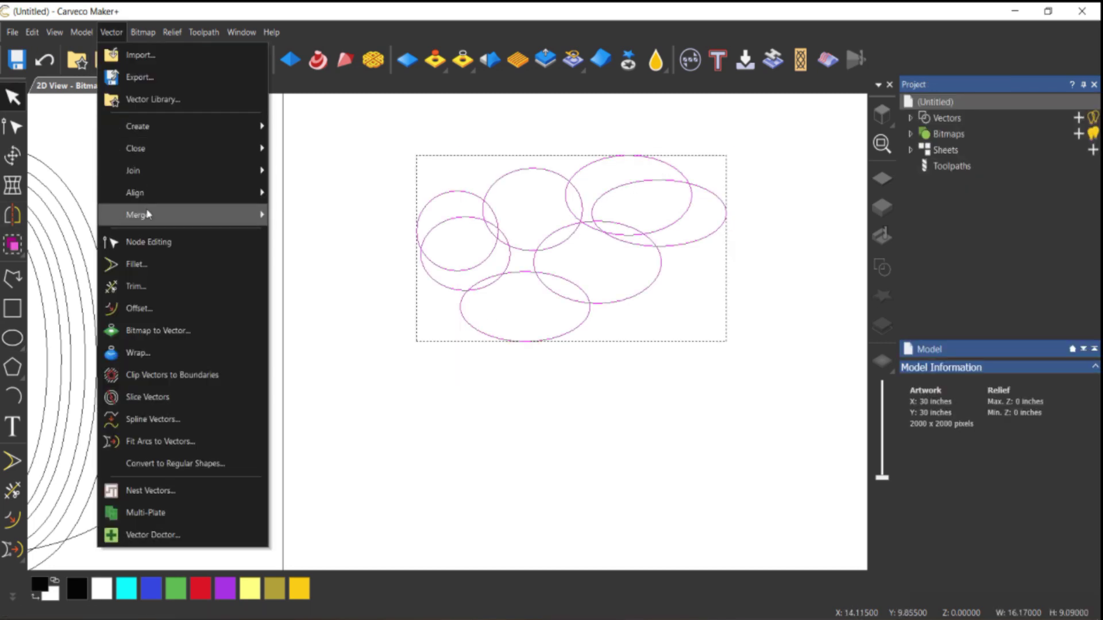
click(520, 234)
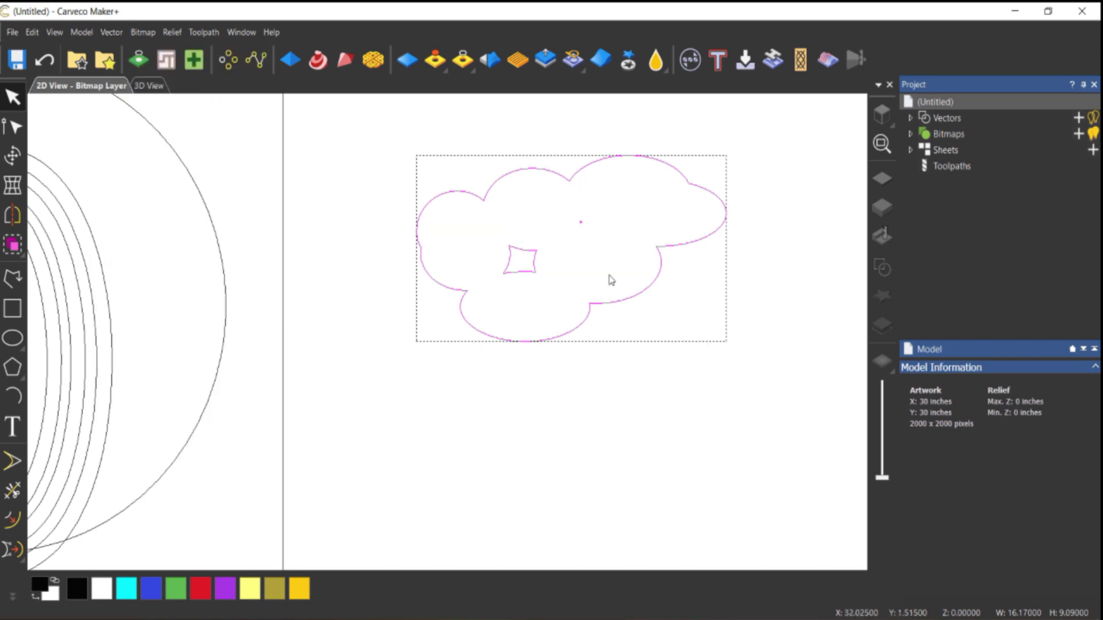
click(506, 265)
key(Delete)
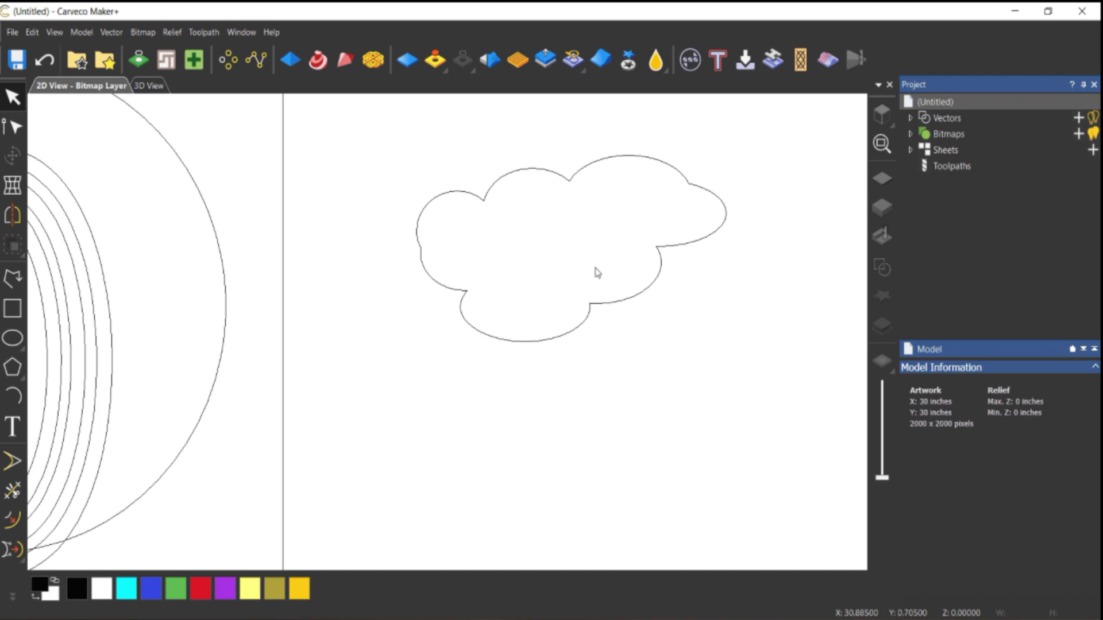
Delete the merged cloud and start a jagged polyline with zigzag points along the top
click(531, 342)
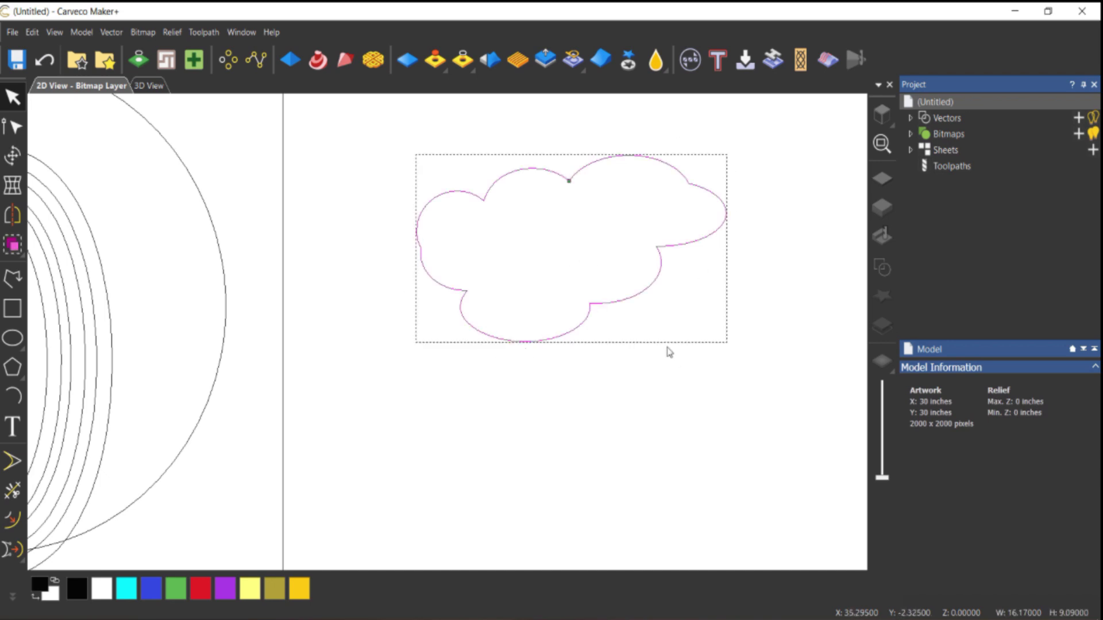
key(Delete)
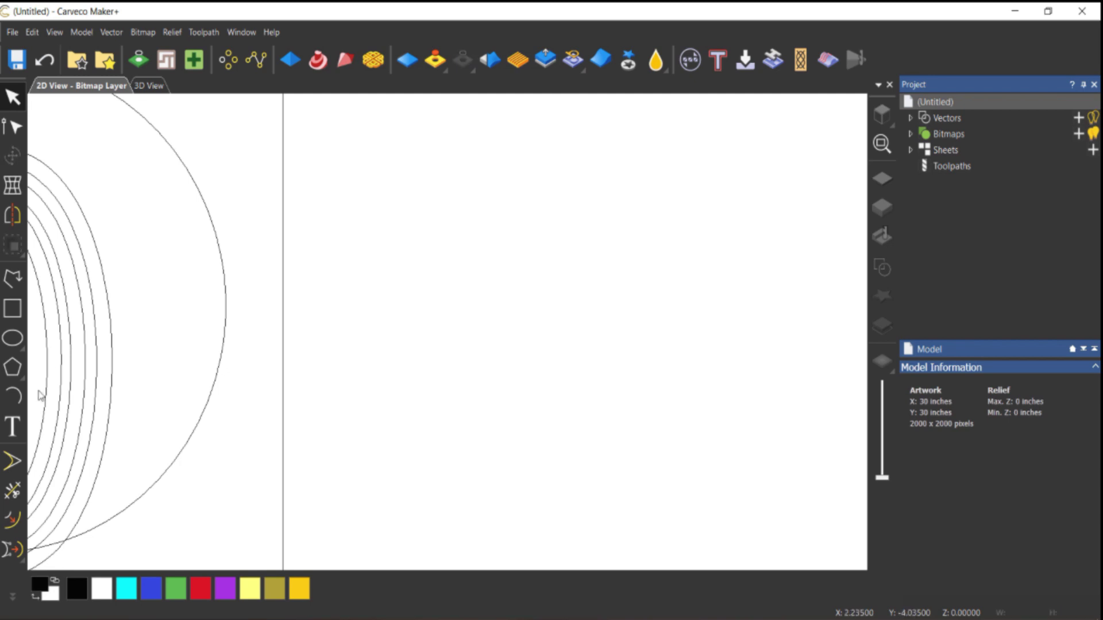
click(18, 283)
click(407, 228)
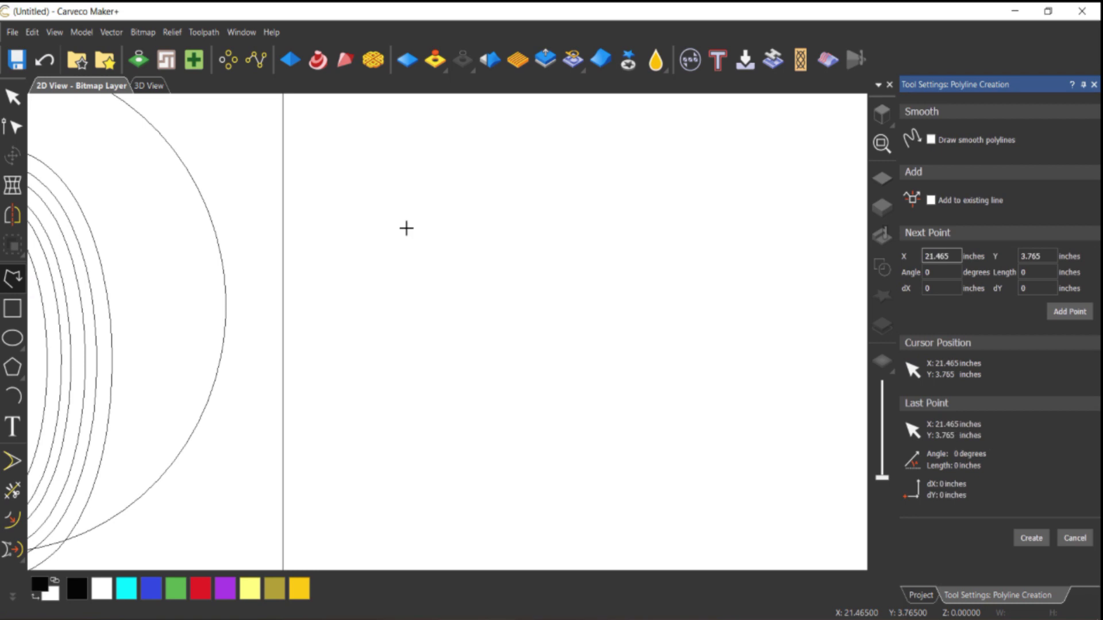
click(426, 217)
click(475, 180)
click(542, 224)
click(586, 211)
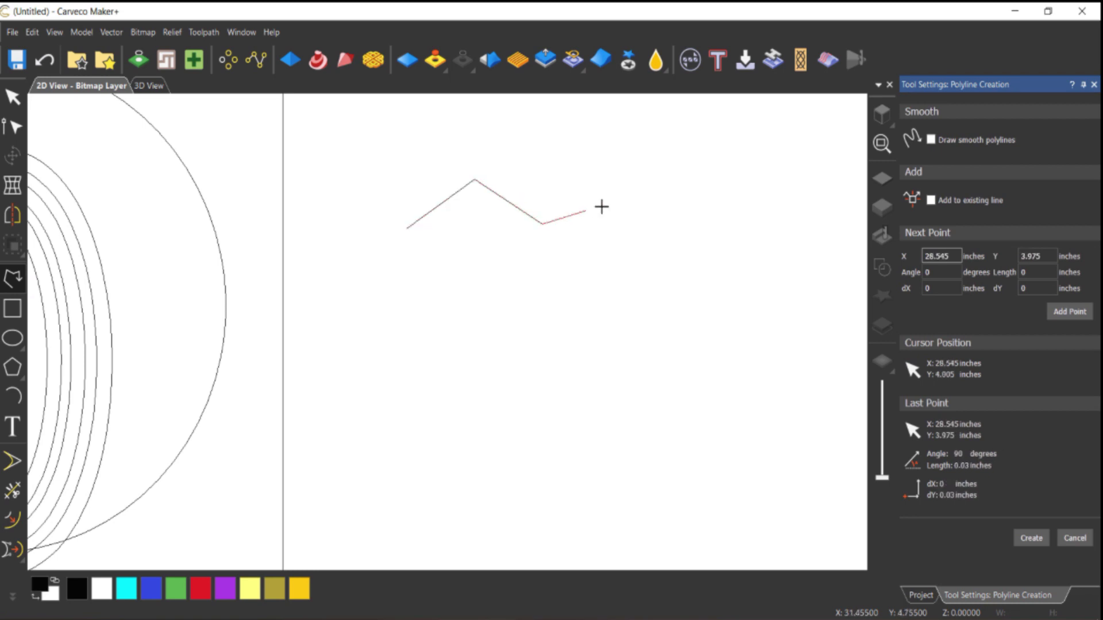
click(626, 194)
Continue the polyline down the right side and along the bottom, closing it at the start
click(740, 228)
click(747, 340)
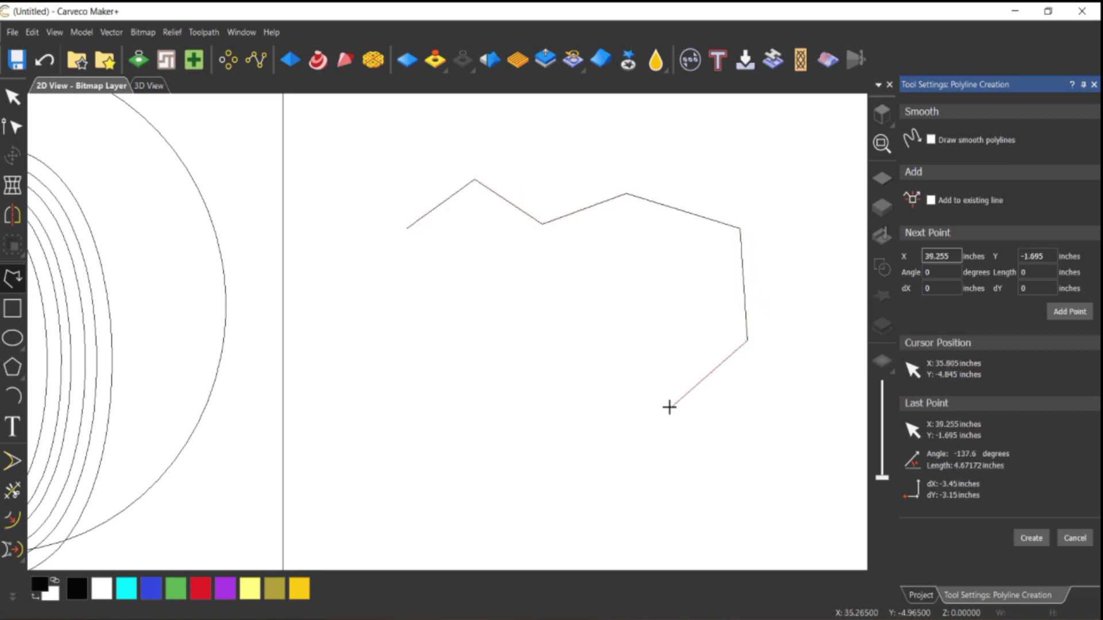
click(670, 407)
click(540, 369)
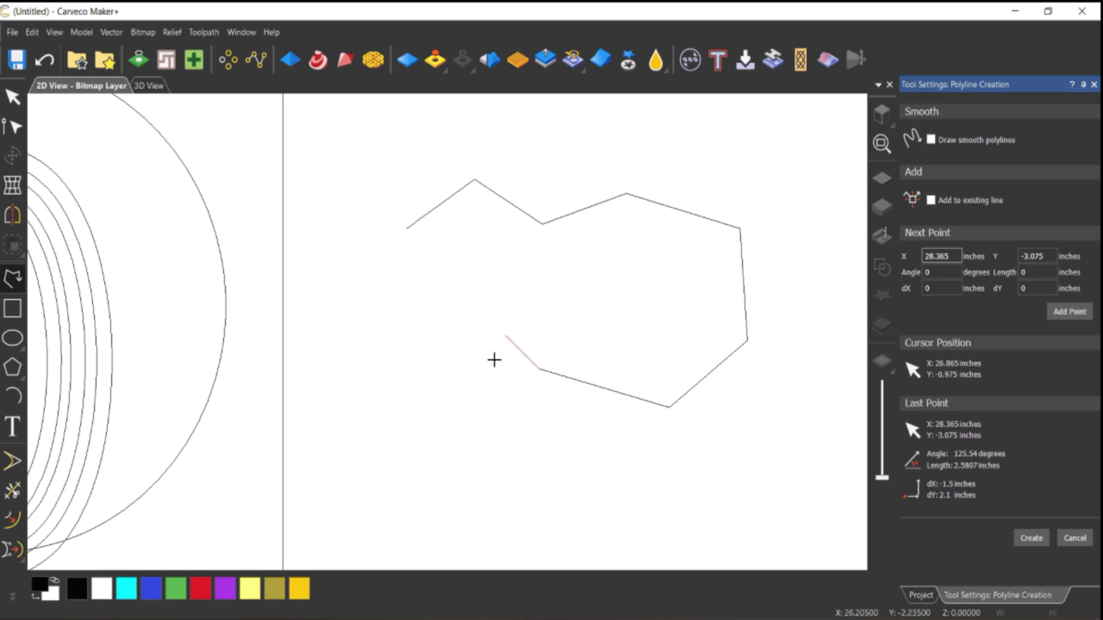
click(476, 328)
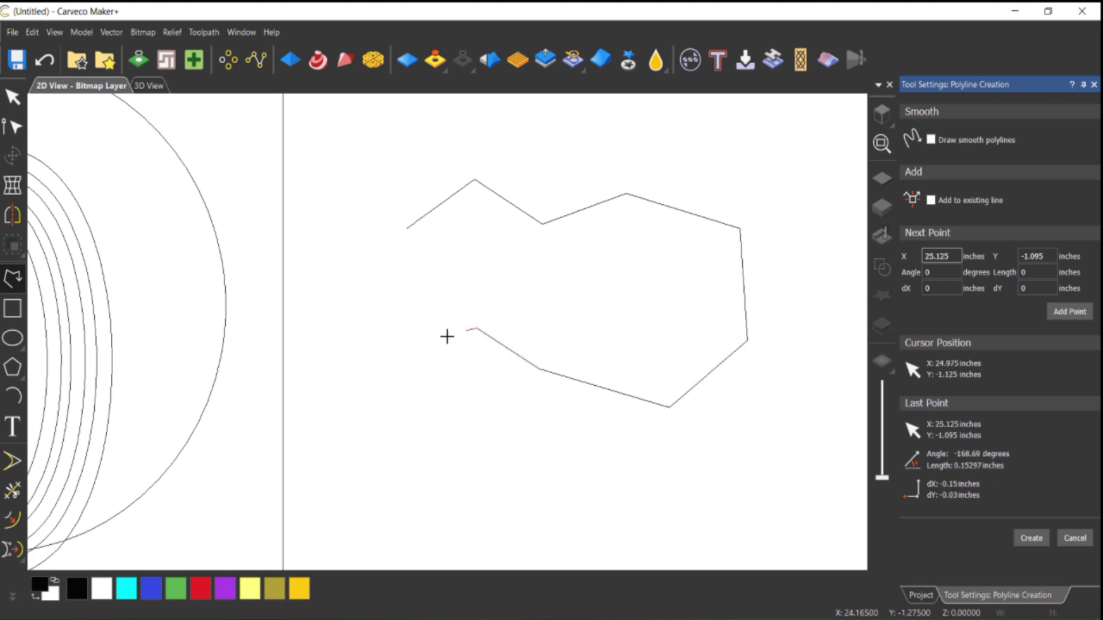
click(394, 361)
click(406, 228)
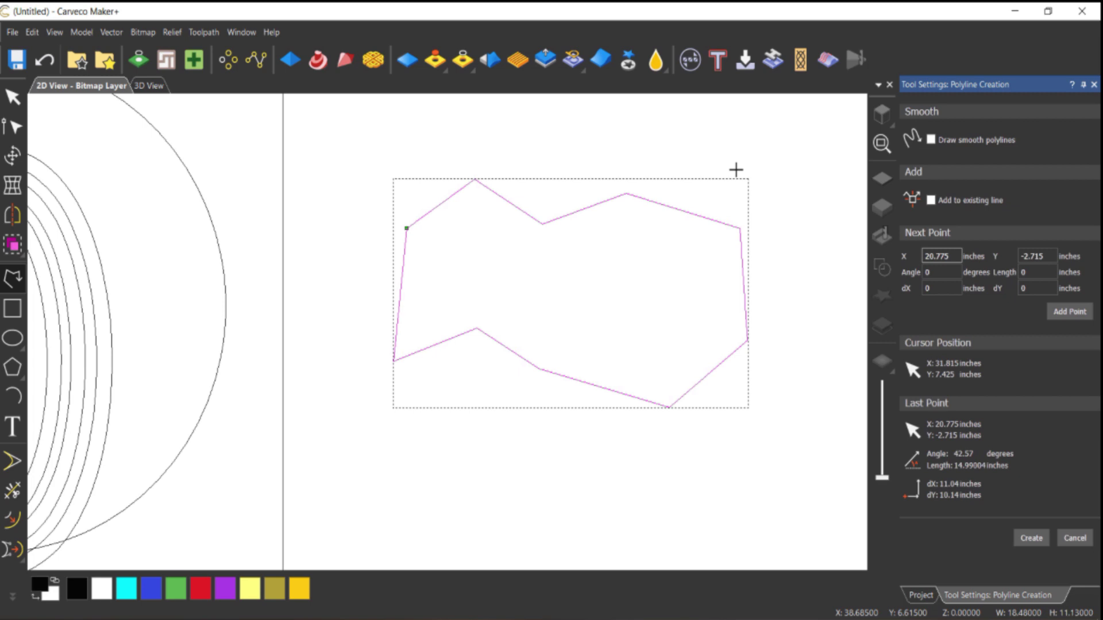
click(3, 99)
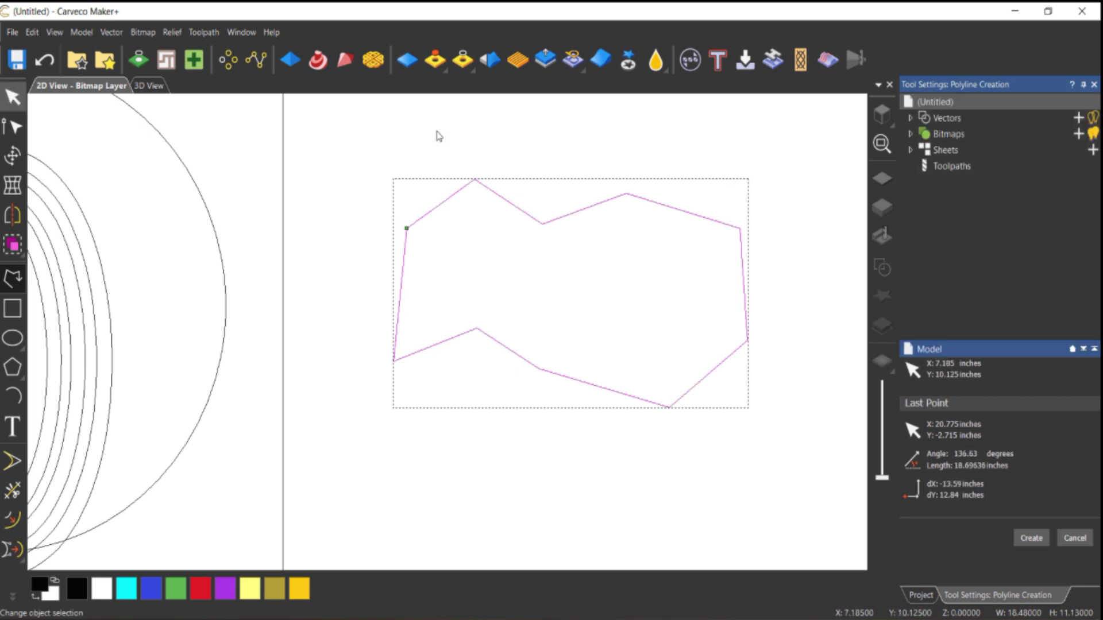
click(609, 183)
click(616, 195)
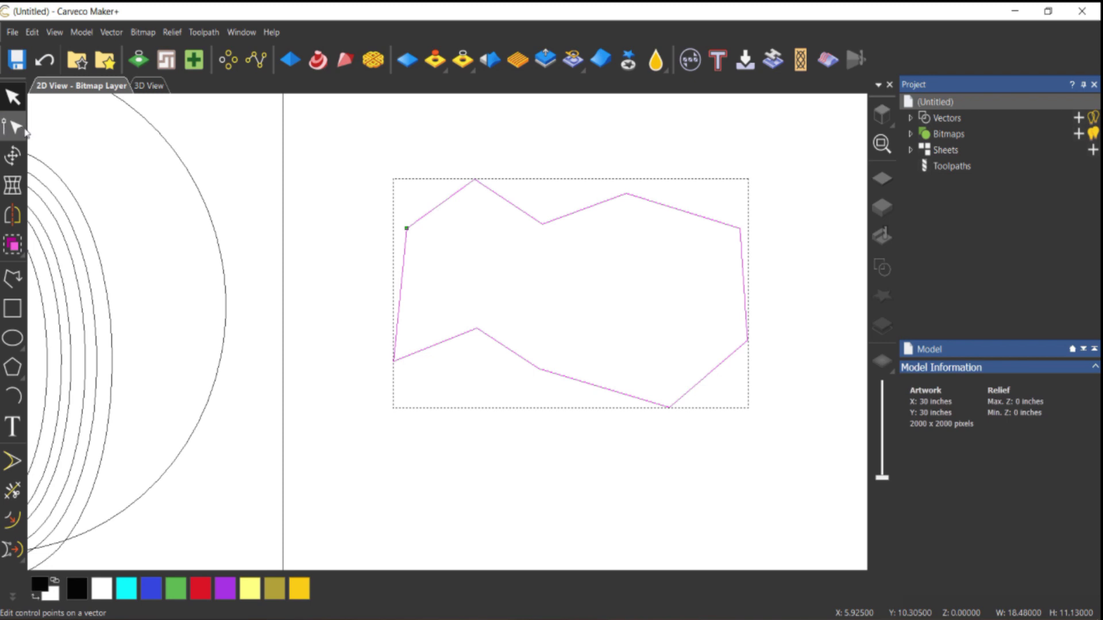
Node-edit the polyline, curving the upper-left span into a rounded cloud bump
key(n)
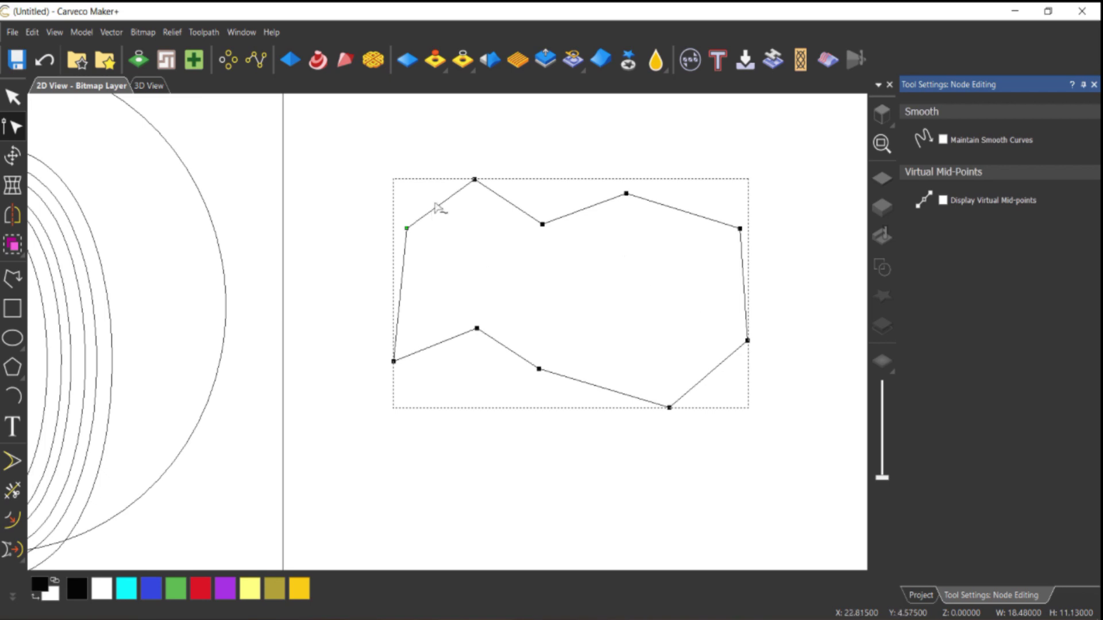
scroll(437, 210, up, 2)
click(471, 179)
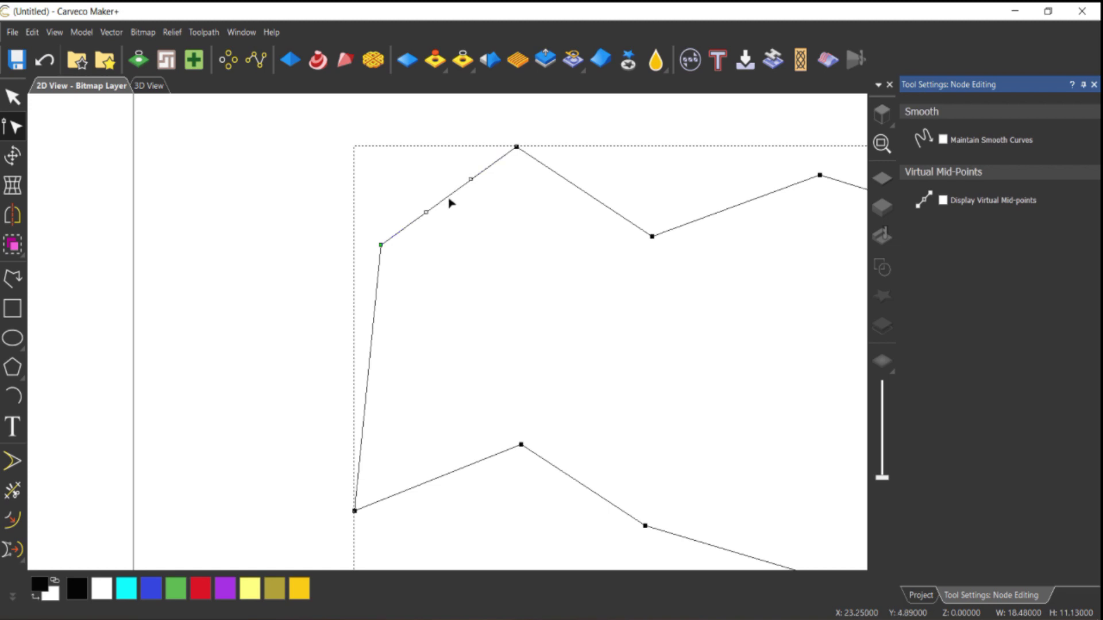
click(426, 213)
drag(426, 212, 308, 343)
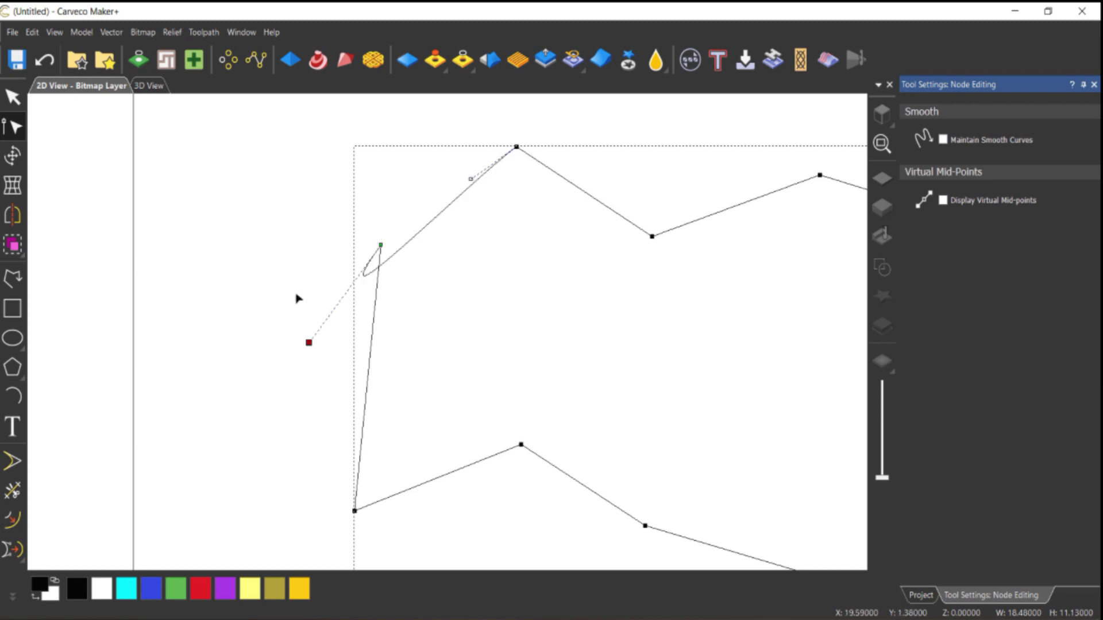
drag(296, 298, 367, 164)
drag(472, 179, 445, 127)
Convert the top and right spans to Bezier curves and arch them into a second bump
key(b)
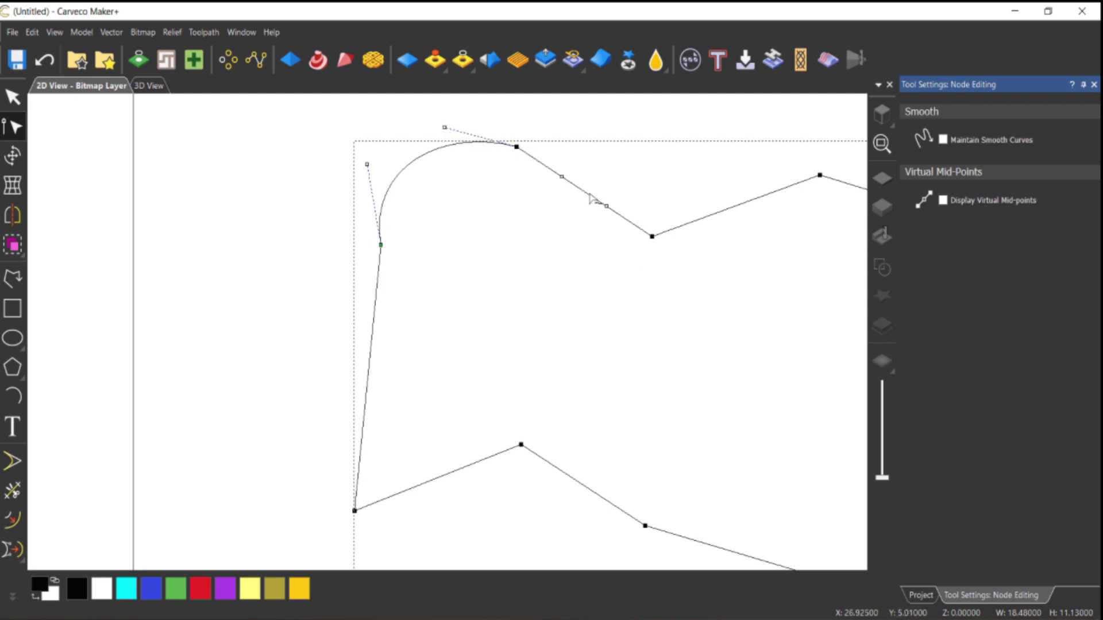
drag(561, 176, 593, 133)
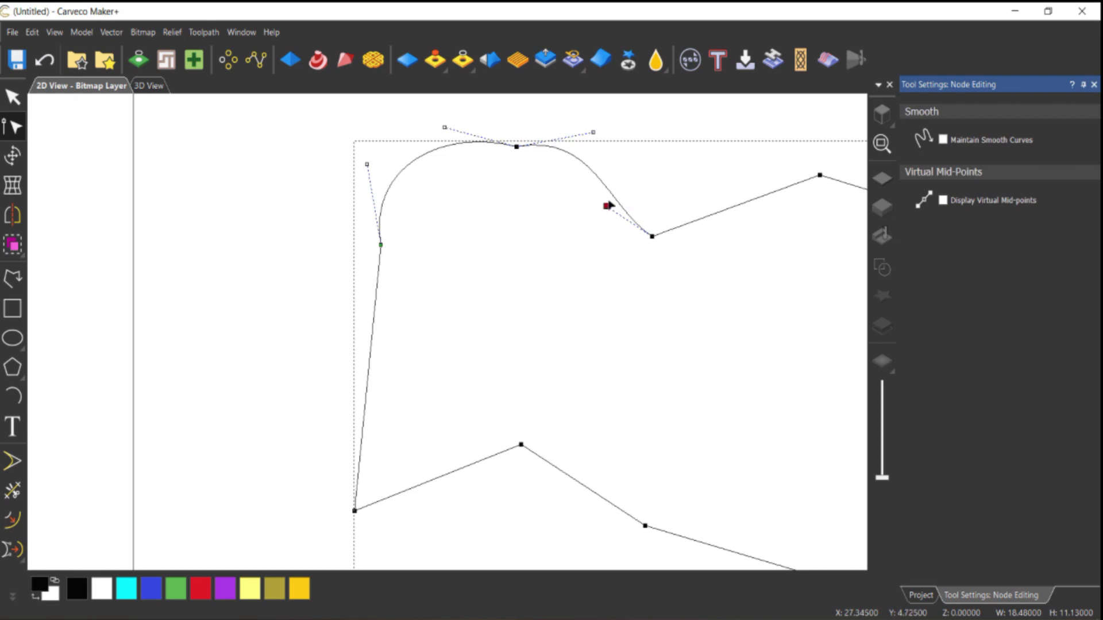
drag(606, 206, 626, 170)
key(b)
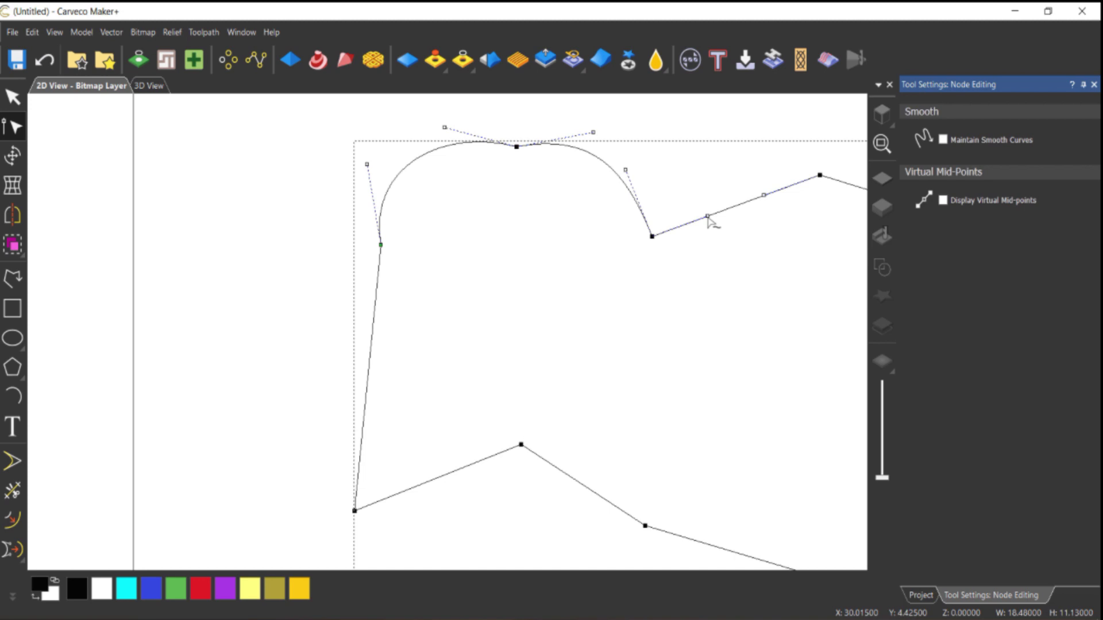
drag(707, 216, 689, 166)
drag(765, 196, 752, 137)
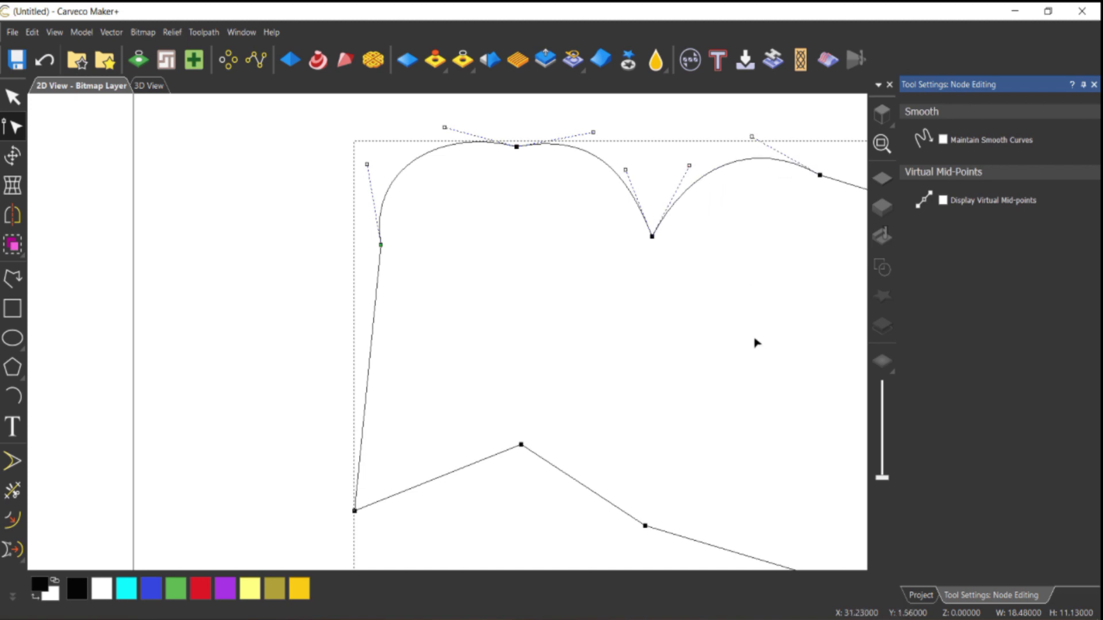
middle_drag(756, 342, 548, 329)
Curve the upper-right span and bulge the right and lower-right sides outward
click(569, 214)
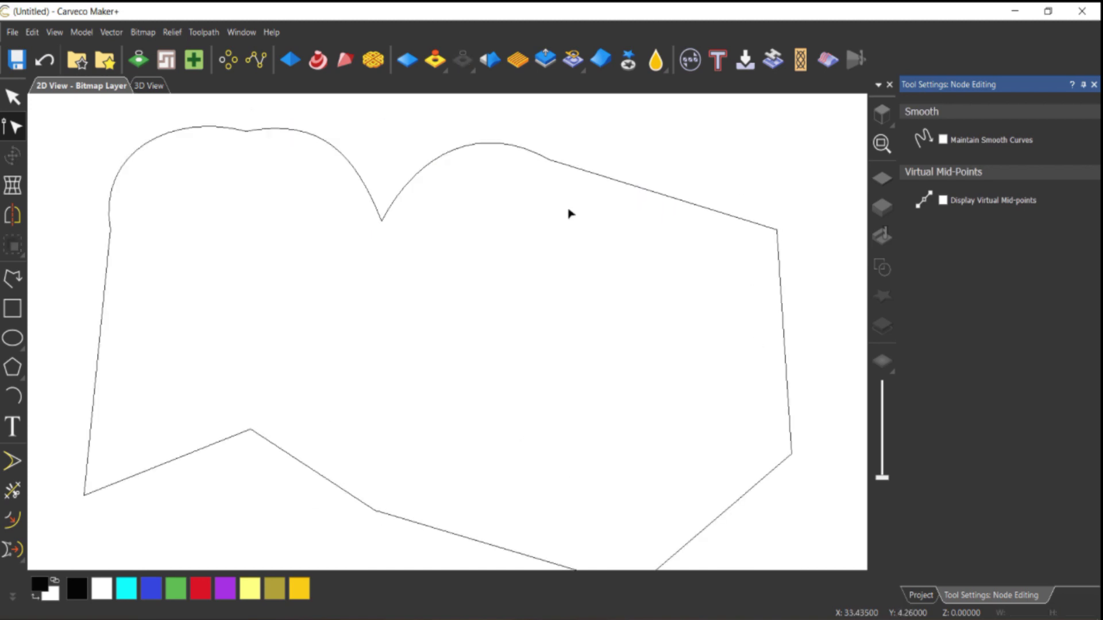
click(623, 185)
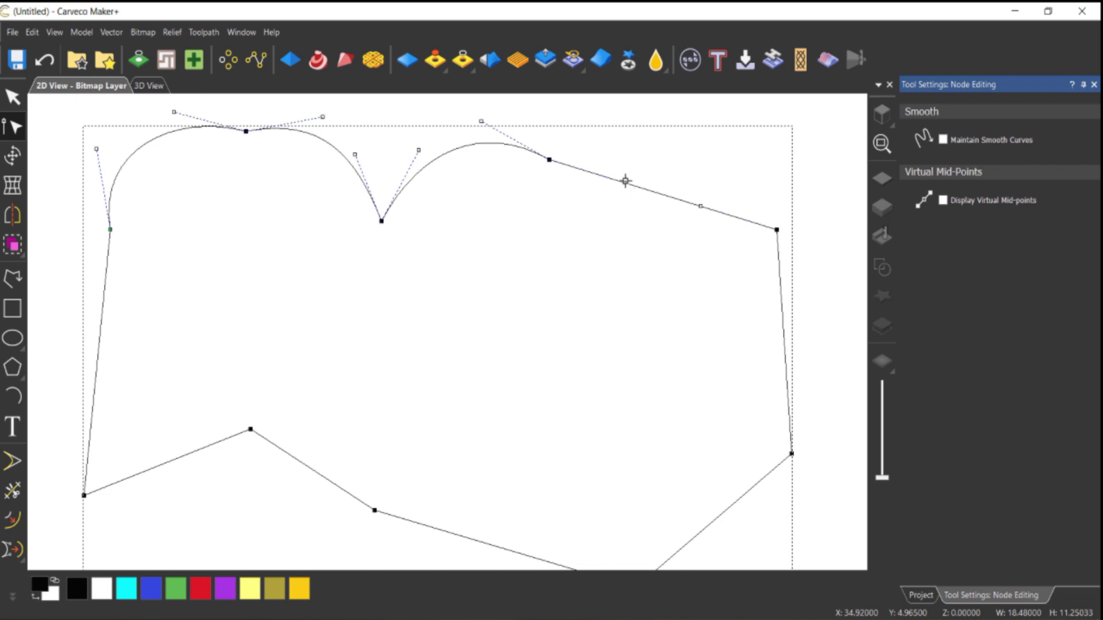
drag(626, 184, 766, 162)
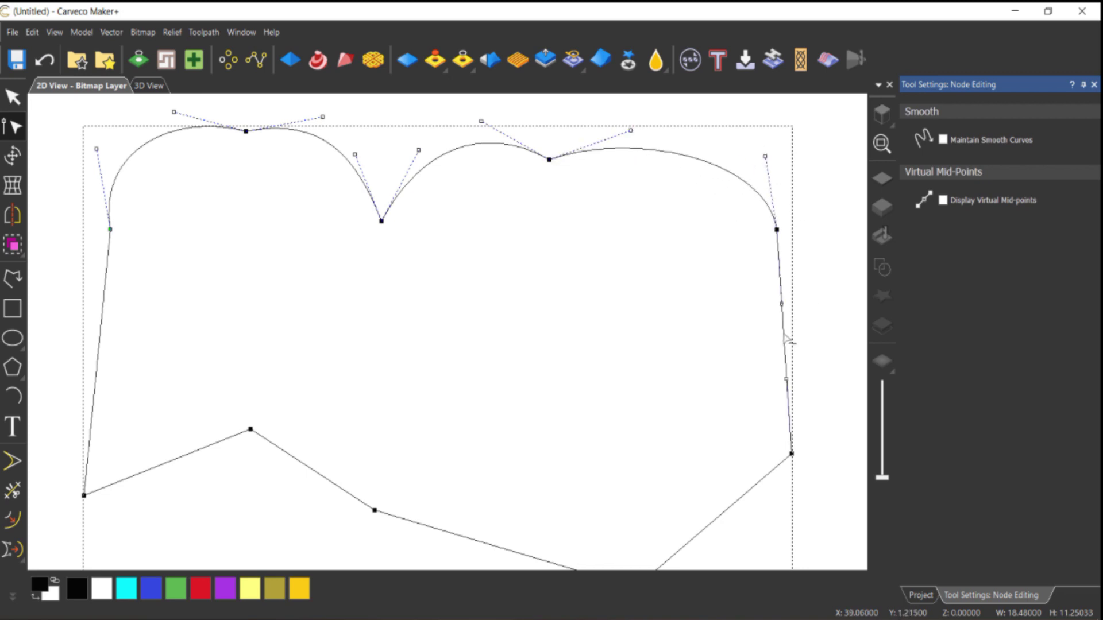
drag(781, 304, 833, 295)
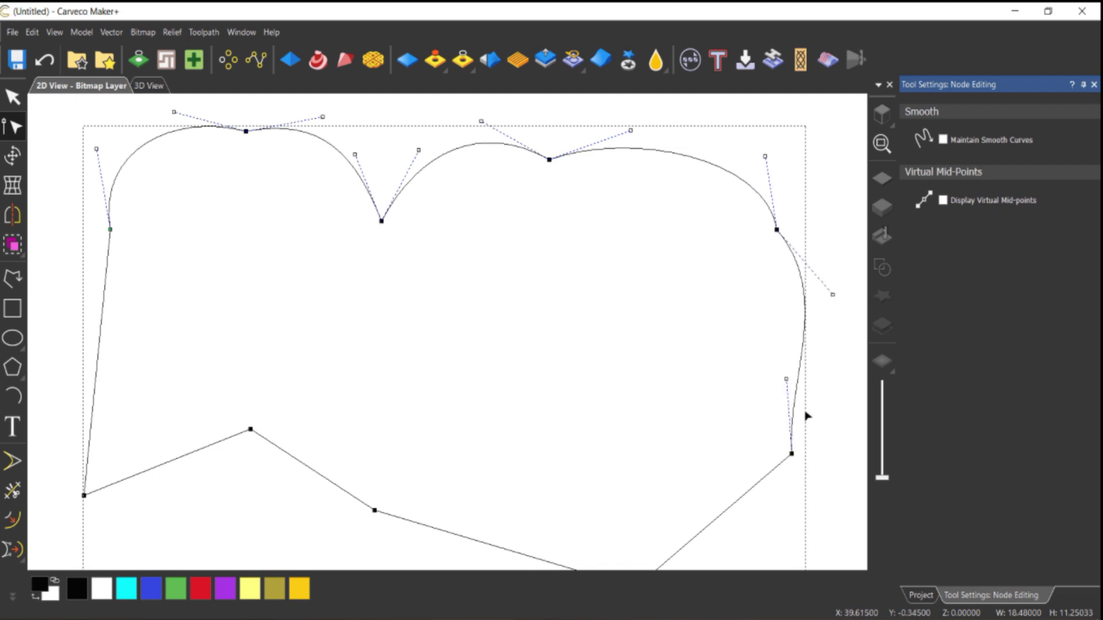
drag(787, 378, 842, 414)
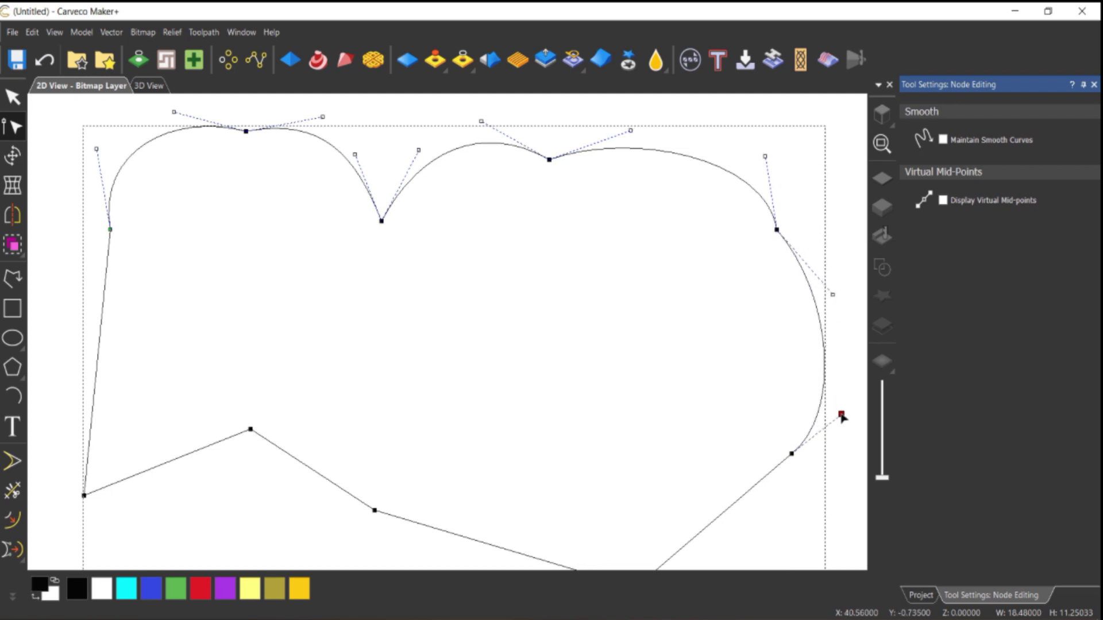
scroll(563, 441, down, 4)
scroll(564, 440, up, 2)
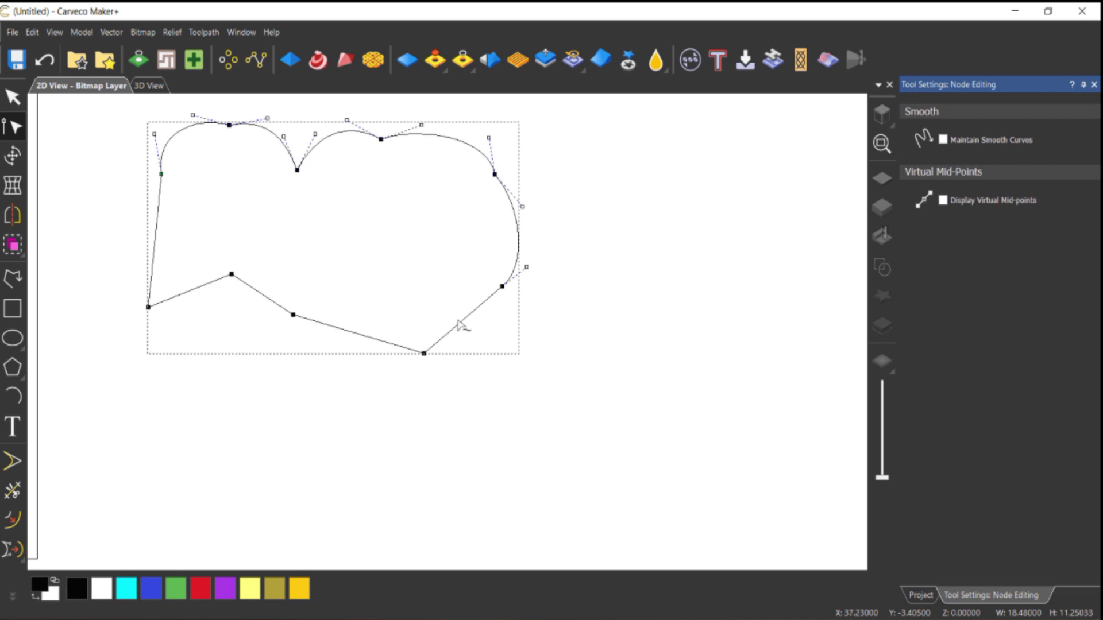
Bend the lower-right and bottom spans into outward, downward curves
key(b)
drag(450, 331, 472, 359)
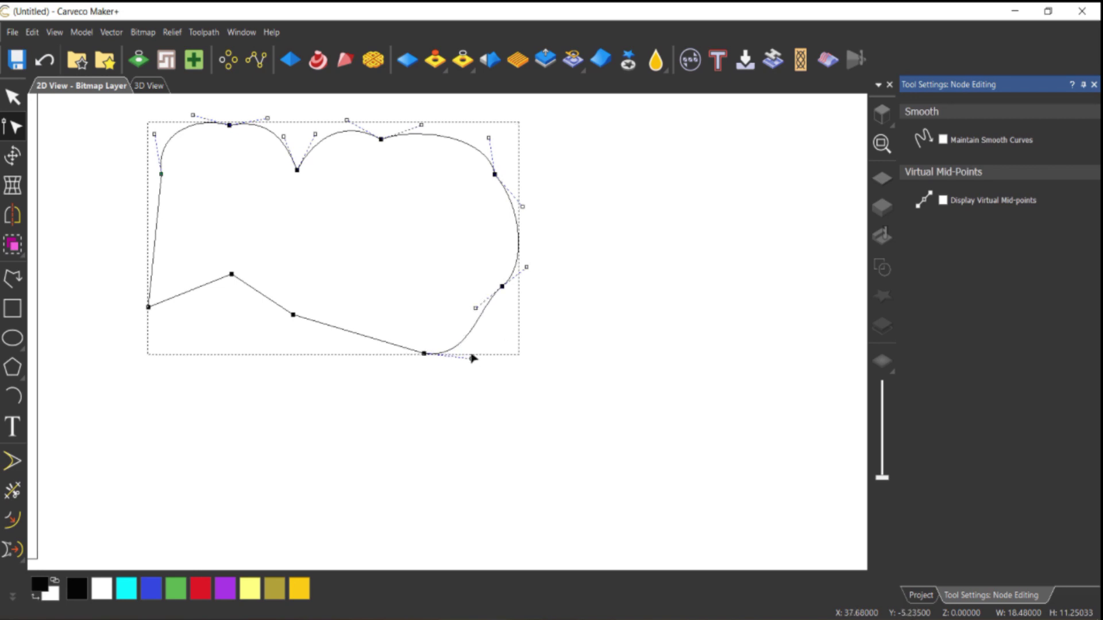
drag(475, 308, 511, 341)
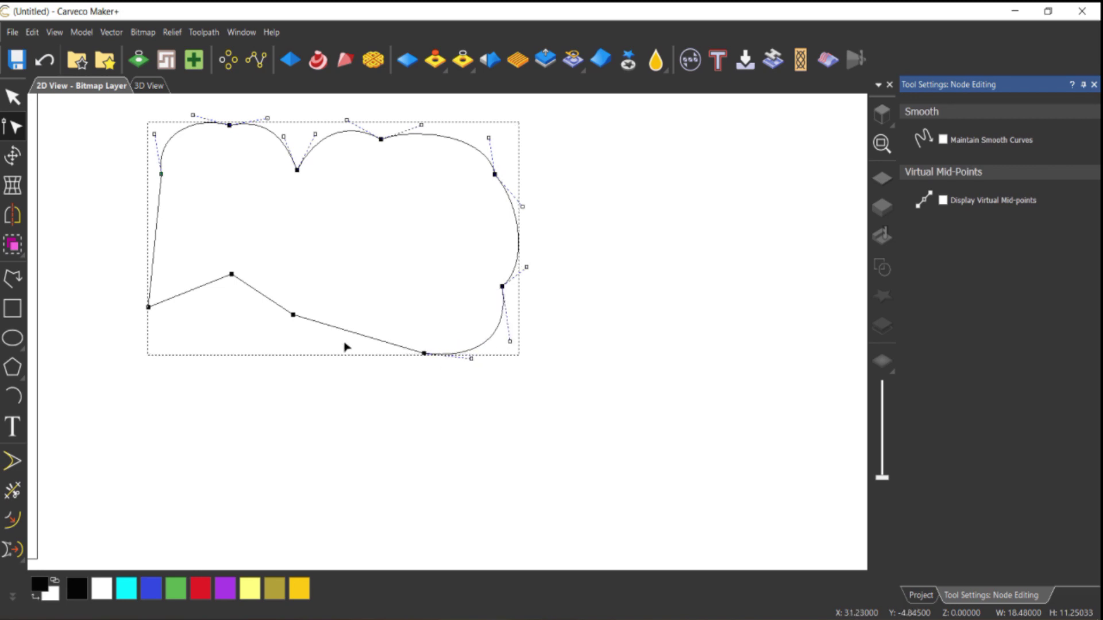
click(336, 329)
key(b)
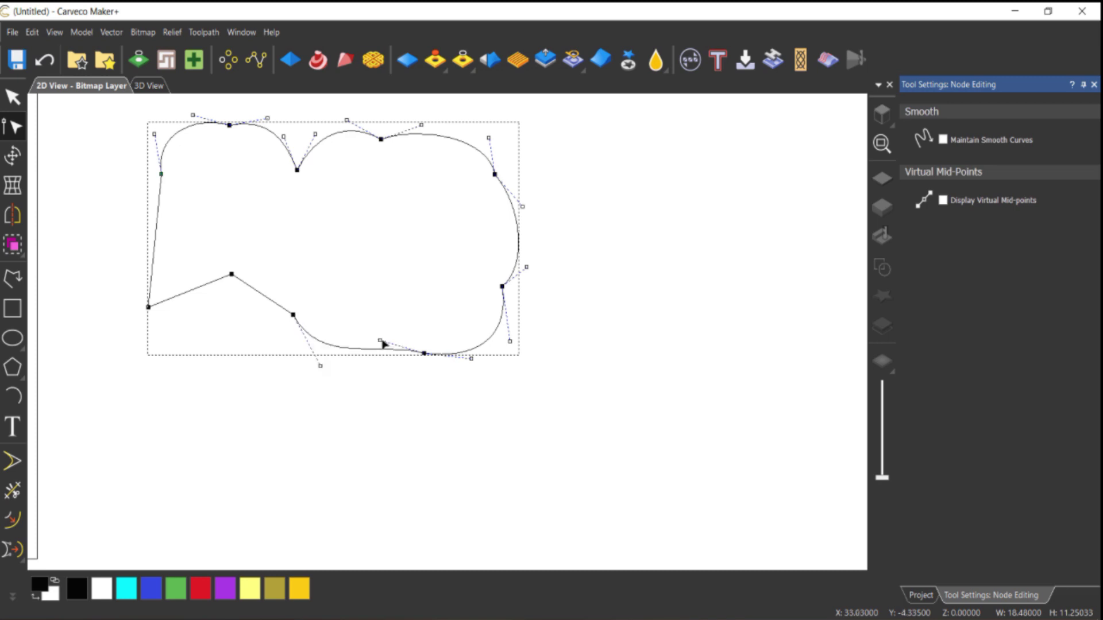
drag(380, 340, 370, 389)
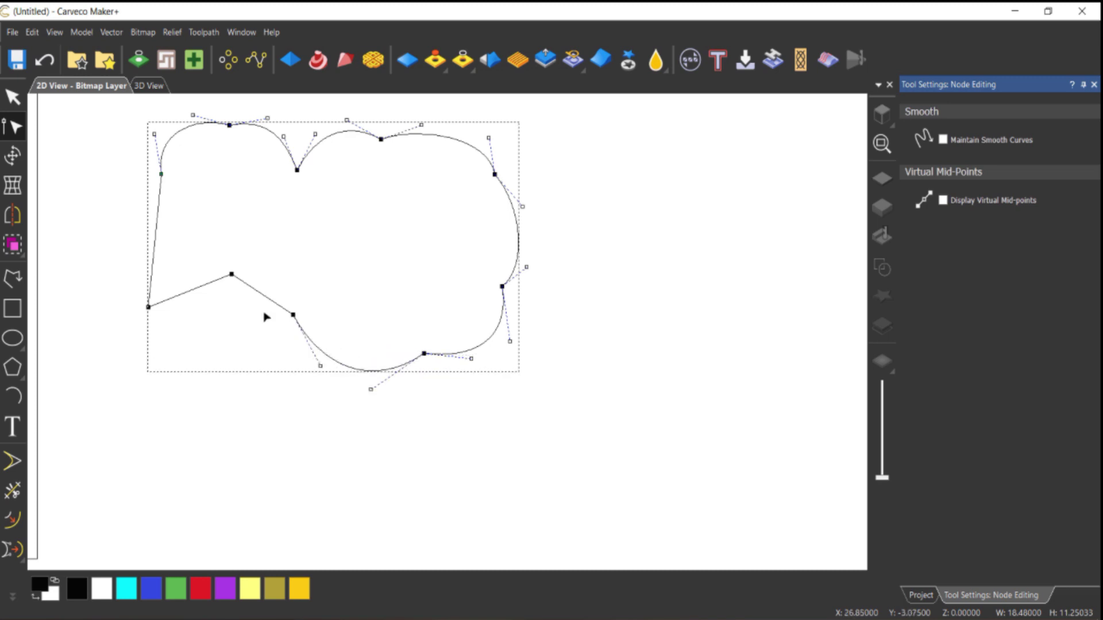
Curve the lower-left spans into bumps and bow the left side outward
click(253, 290)
key(b)
drag(252, 288, 270, 345)
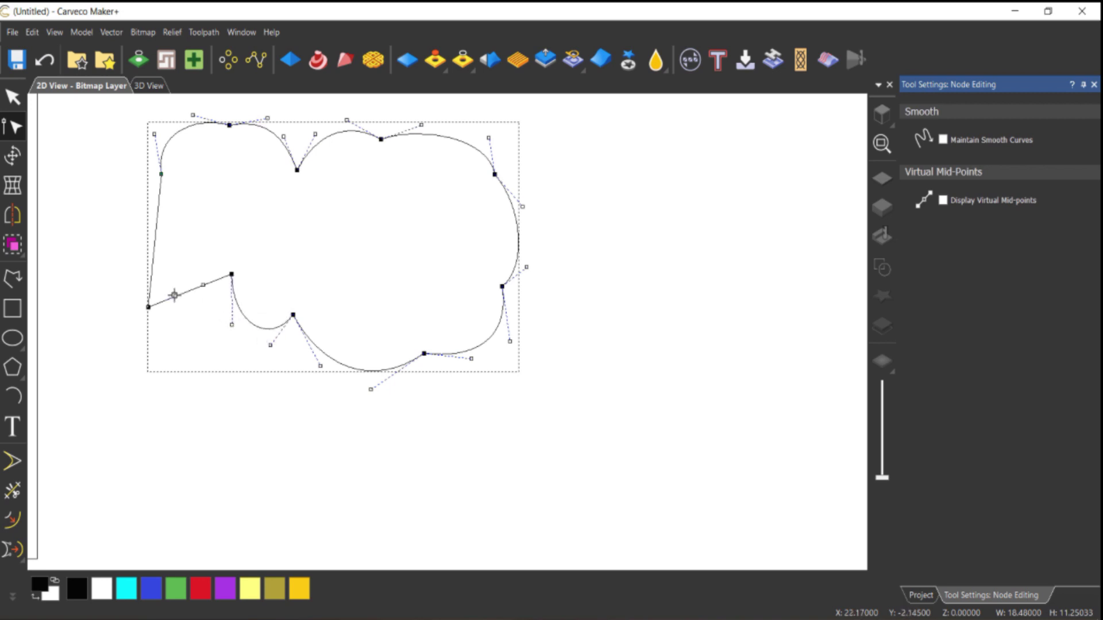
drag(175, 295, 184, 331)
drag(204, 286, 216, 322)
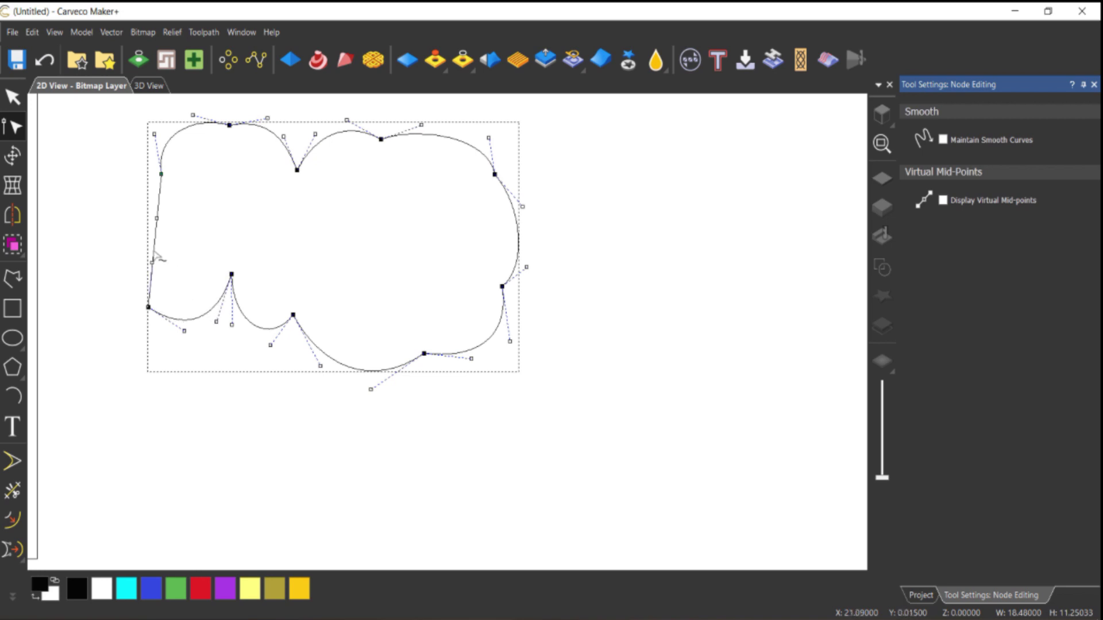
key(c)
drag(152, 262, 101, 271)
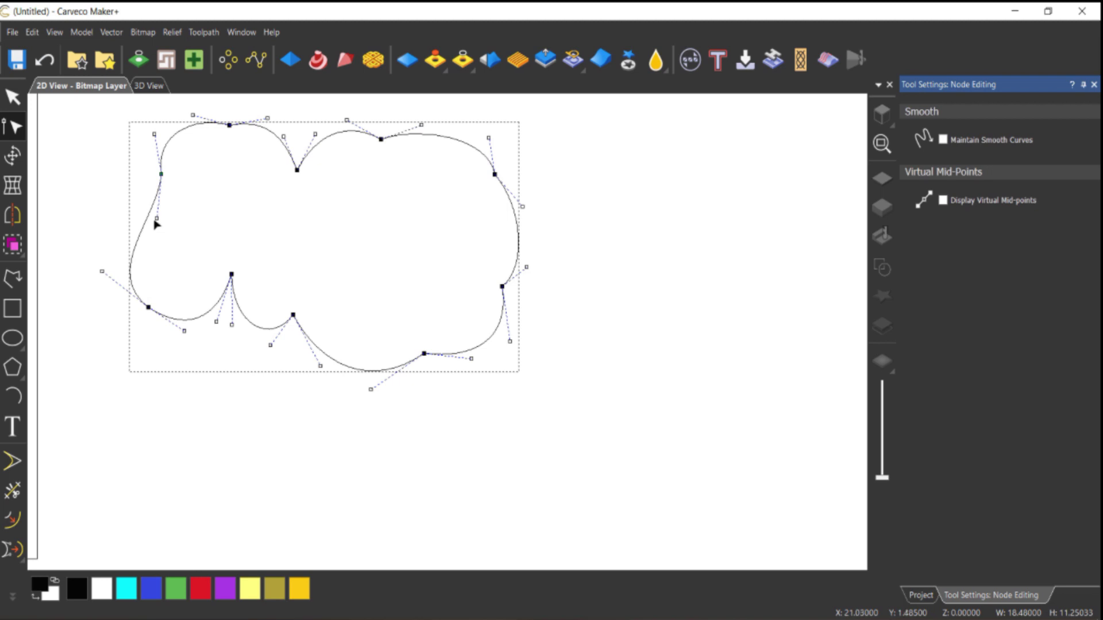
drag(155, 219, 98, 198)
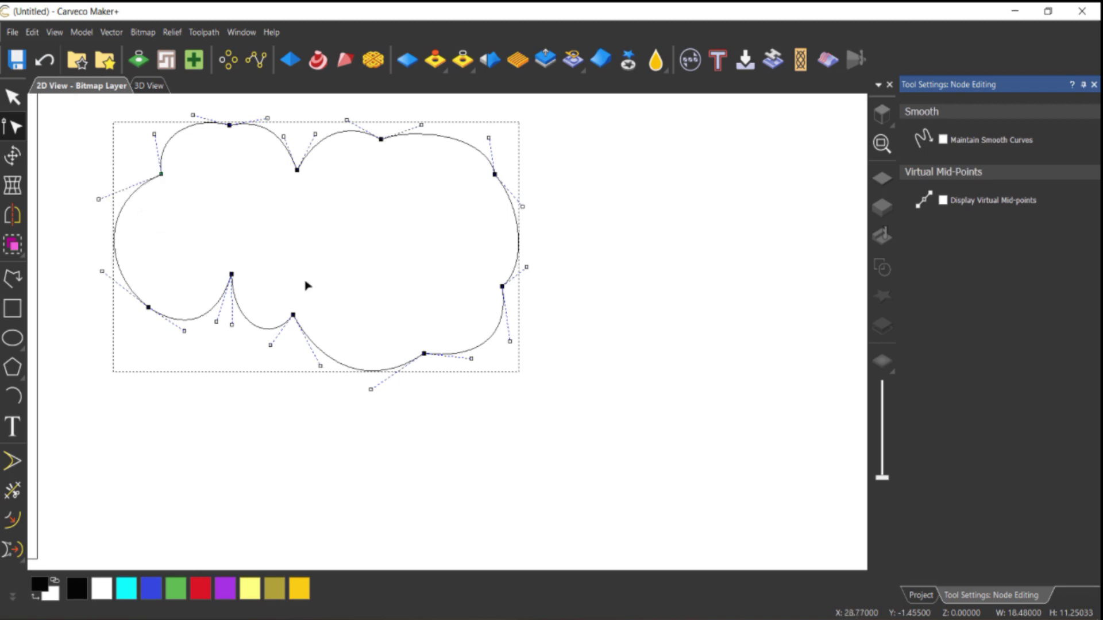
click(667, 266)
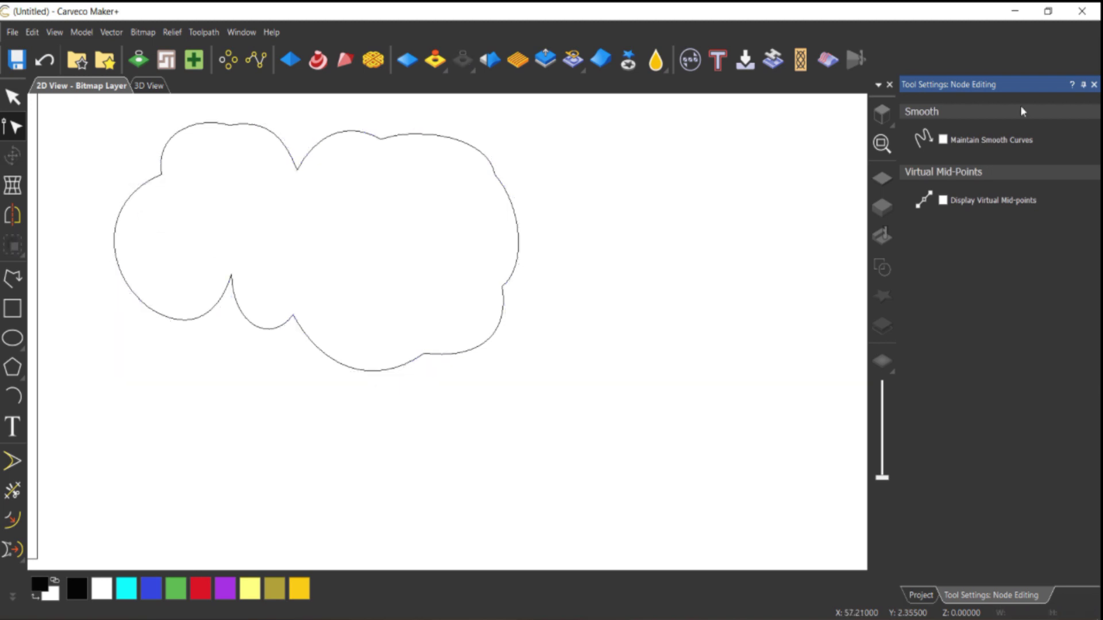
Zoom out, halve the cloud's size and move it onto the rainbow ovals
click(1094, 84)
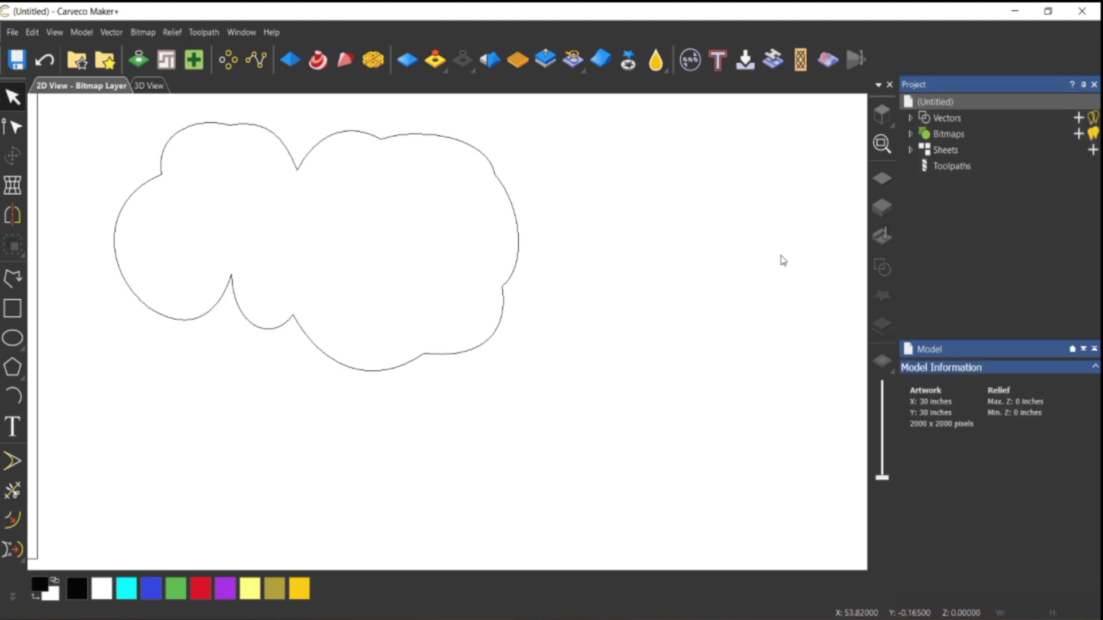
key(F3)
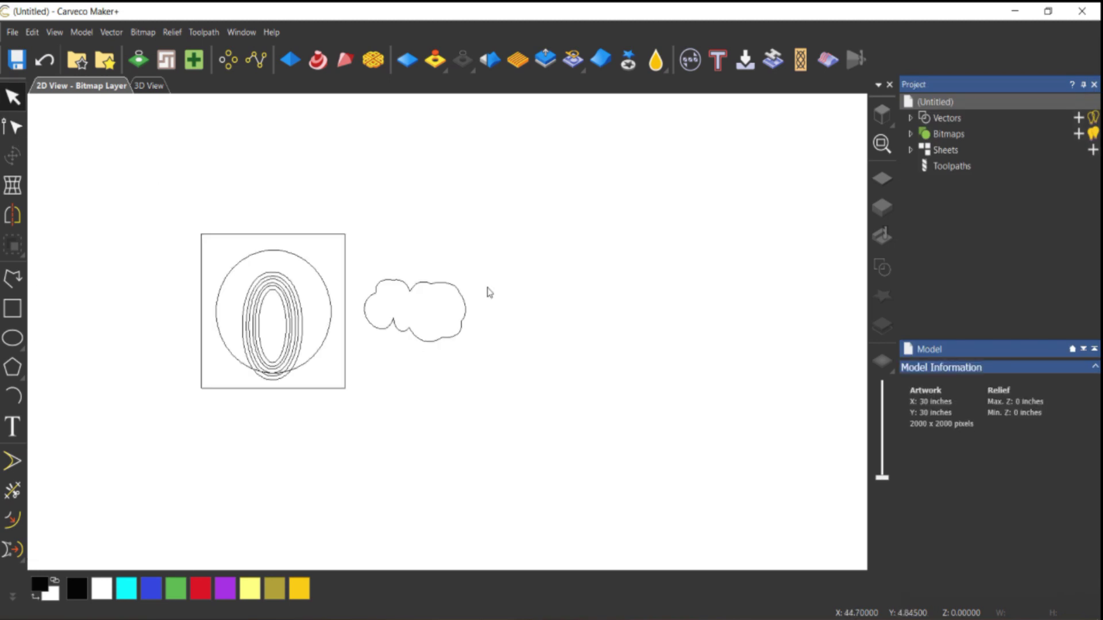
click(406, 312)
scroll(406, 312, up, 2)
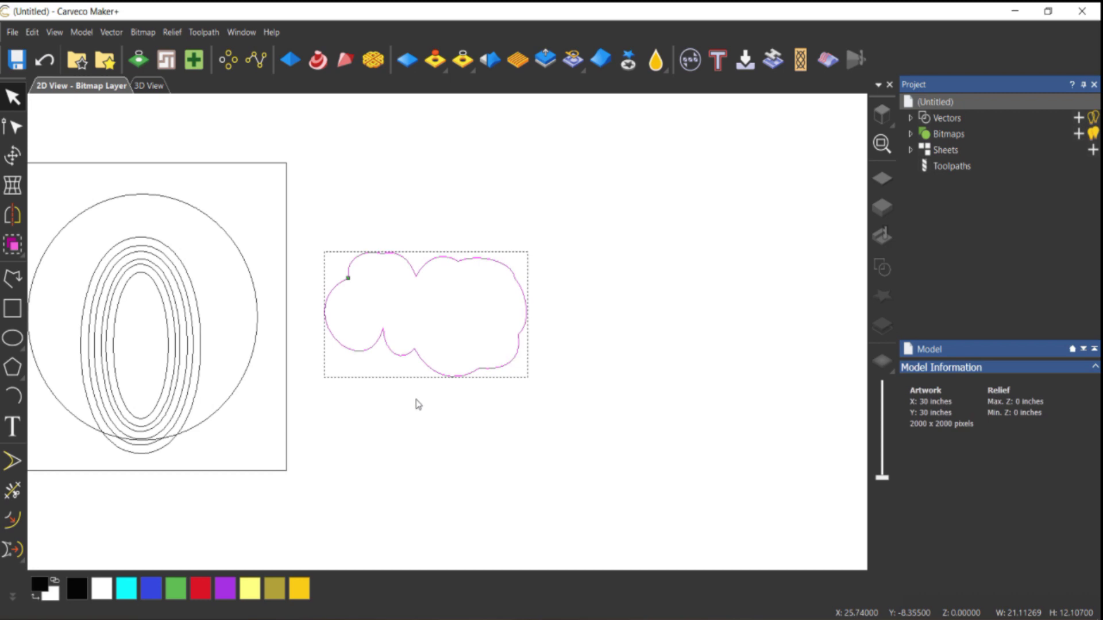
key(t)
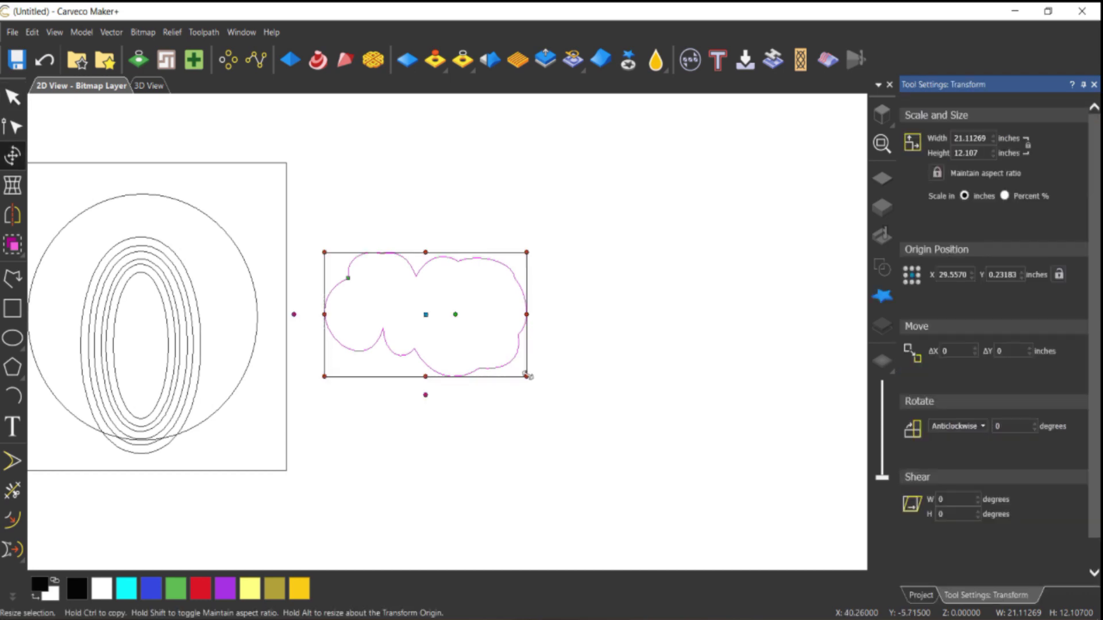
drag(527, 377, 489, 332)
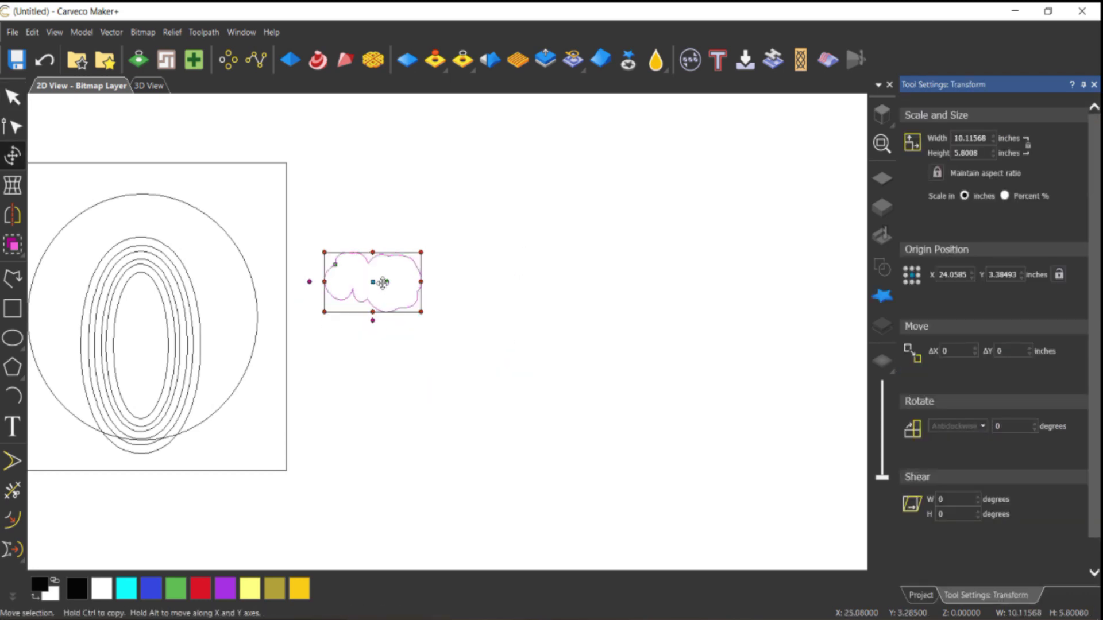
drag(373, 285, 182, 361)
Scale the cloud to about 7.4 inches wide by 3.4 inches tall and position it
scroll(182, 361, up, 4)
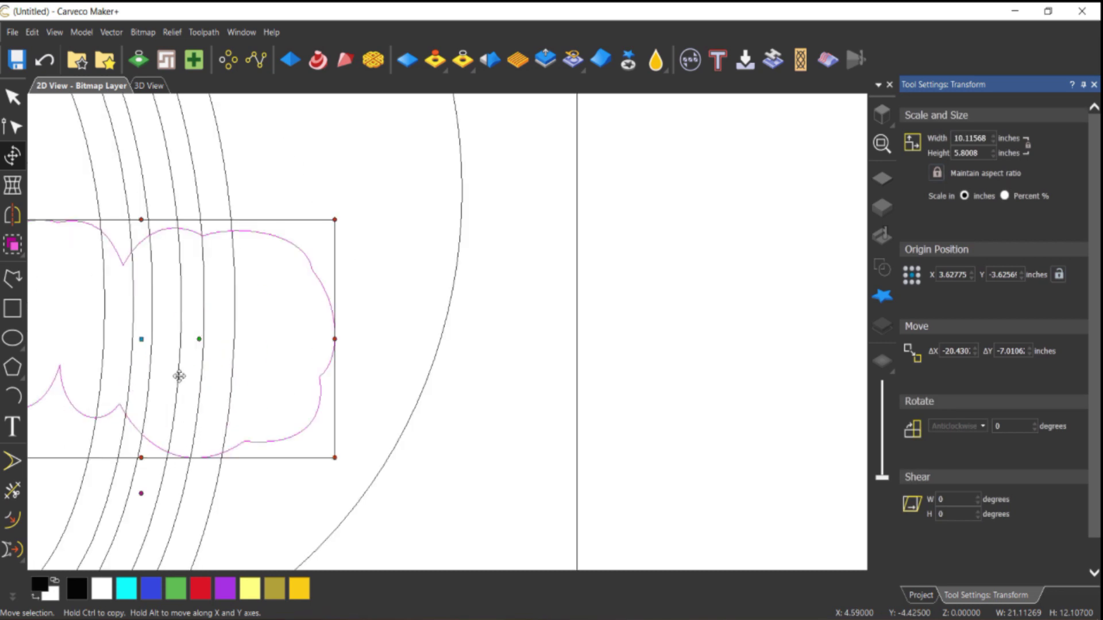
scroll(179, 376, down, 3)
scroll(499, 400, up, 3)
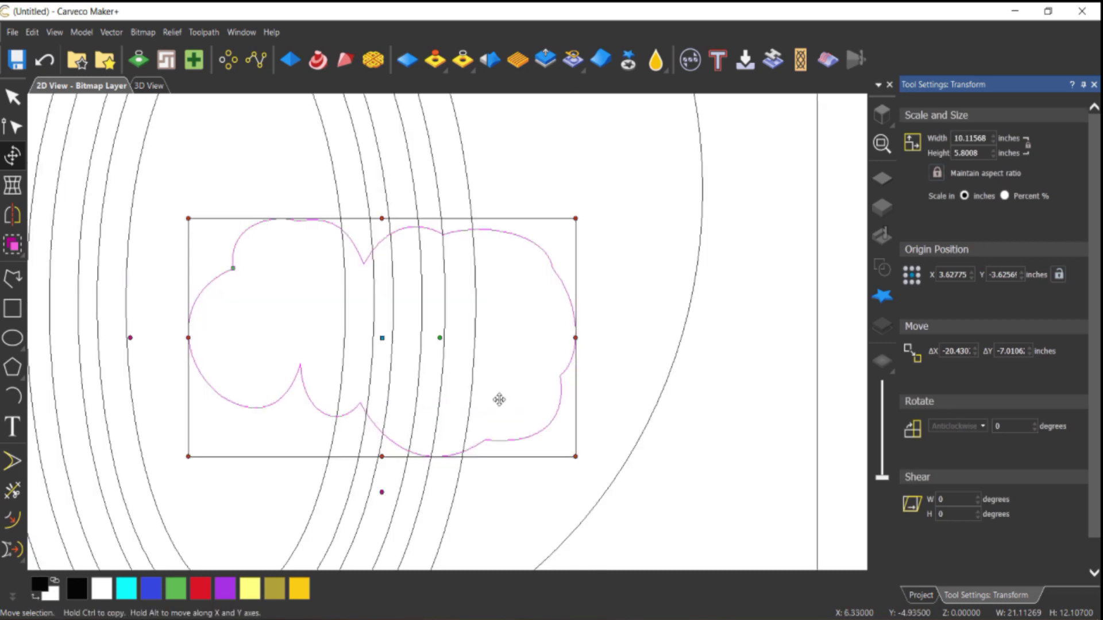
drag(575, 457, 470, 392)
drag(326, 392, 333, 393)
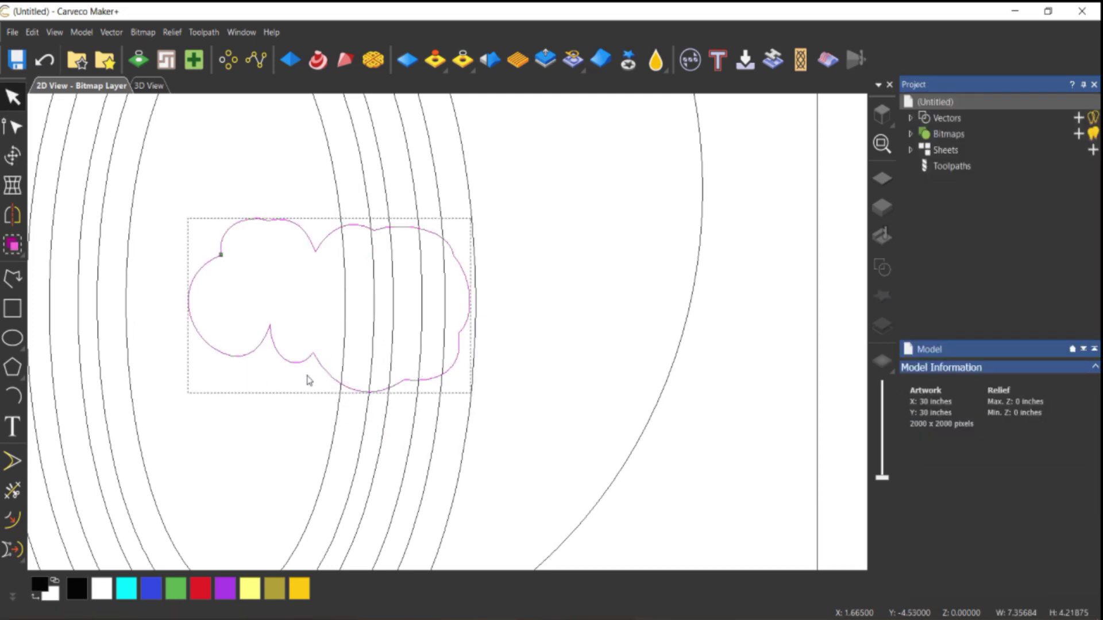
click(328, 391)
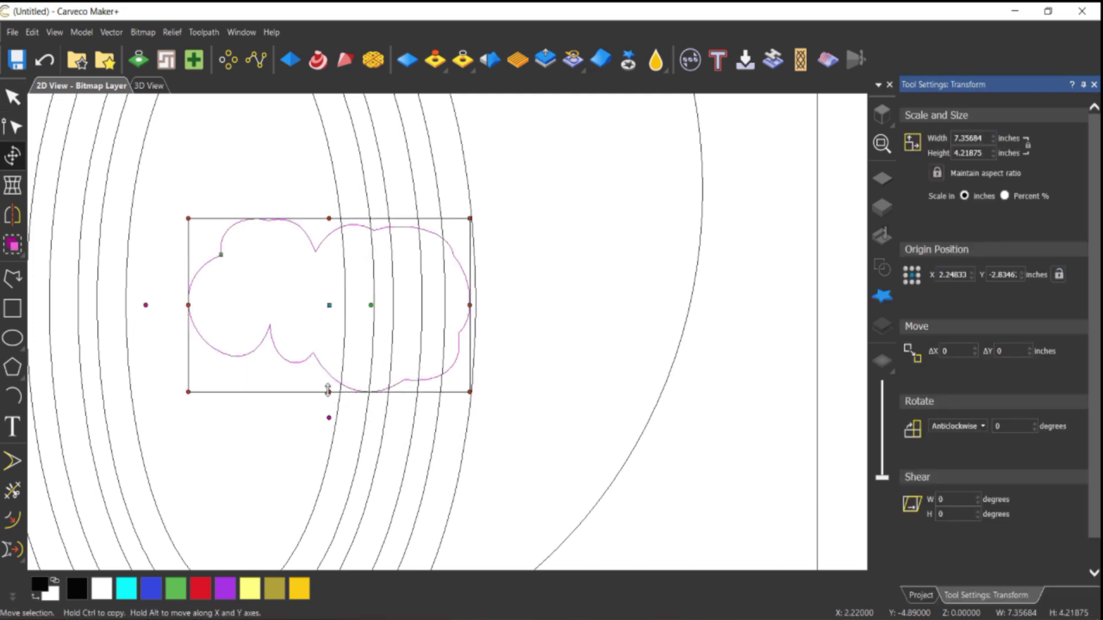
drag(328, 392, 328, 357)
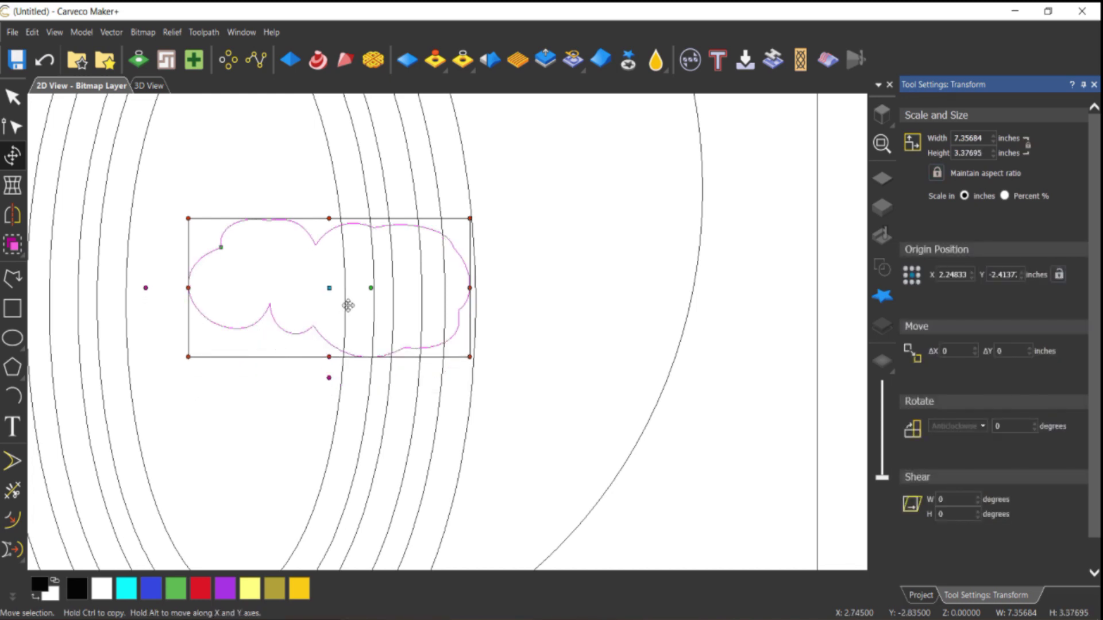
drag(348, 306, 360, 325)
scroll(415, 335, down, 3)
Mirror a copy of the cloud horizontally to the left and nudge it into place
key(Escape)
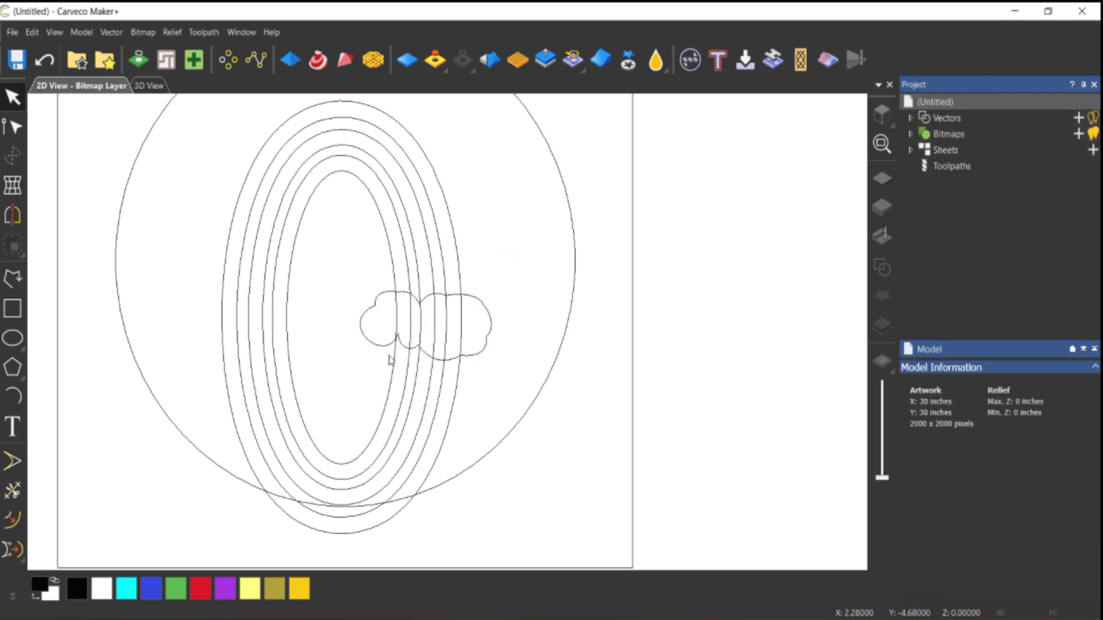
click(359, 360)
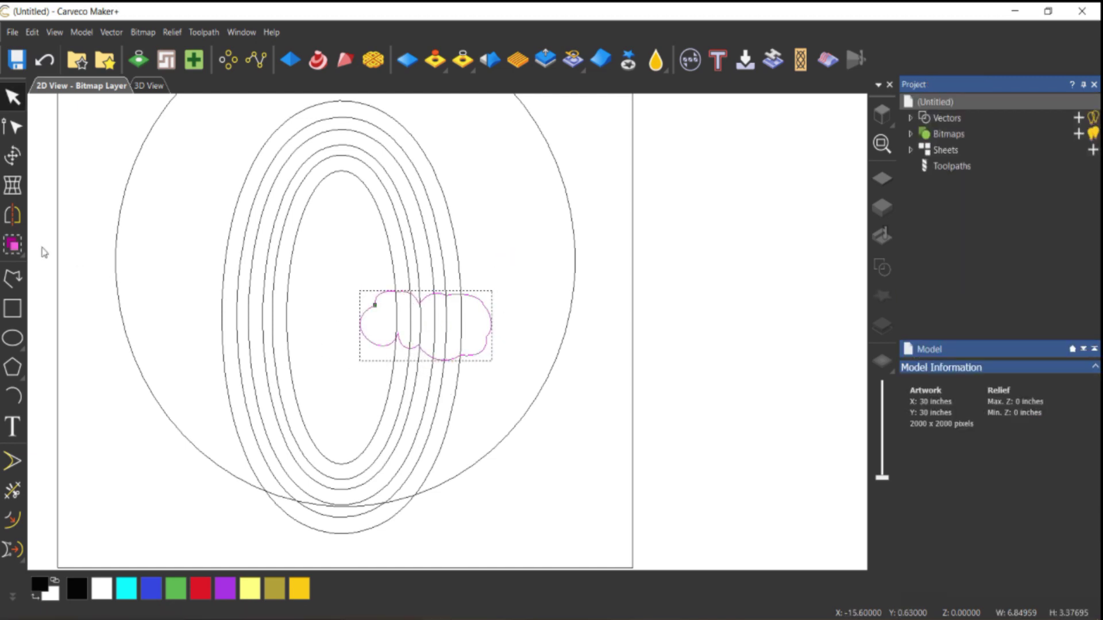
click(12, 215)
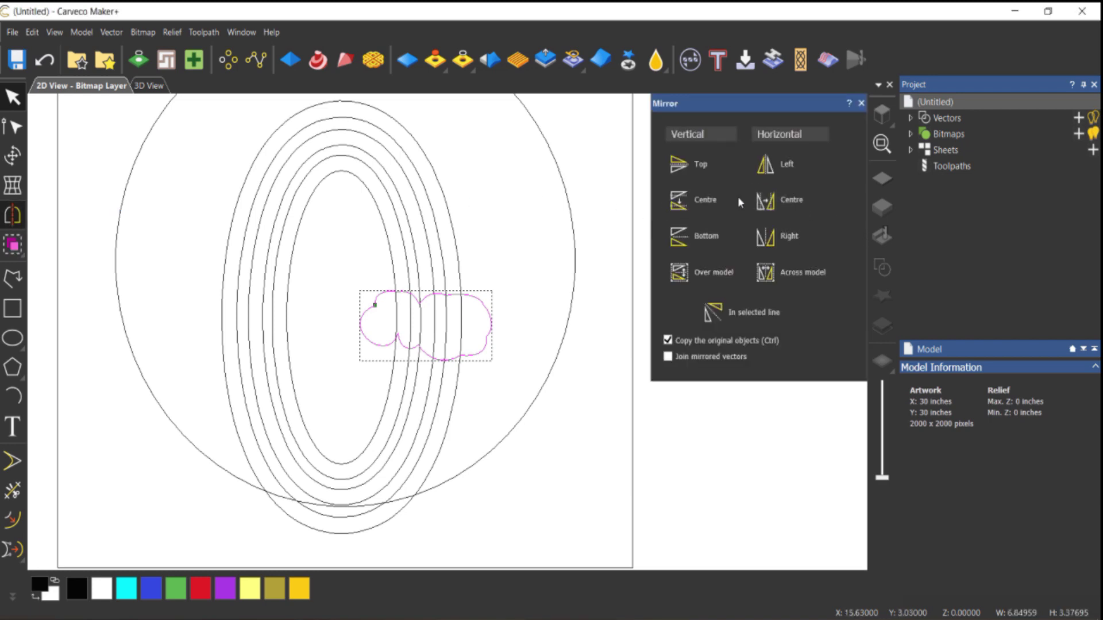
click(766, 170)
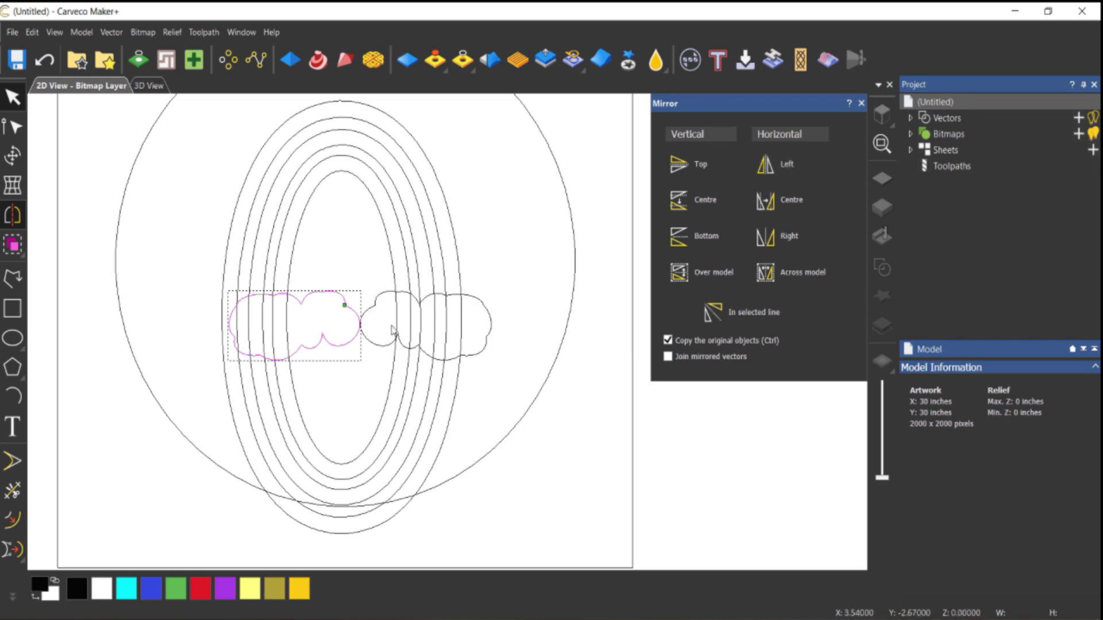
key(Left)
key(Left)
key(Left)
key(Left)
key(Left)
key(Left)
key(Left)
key(Left)
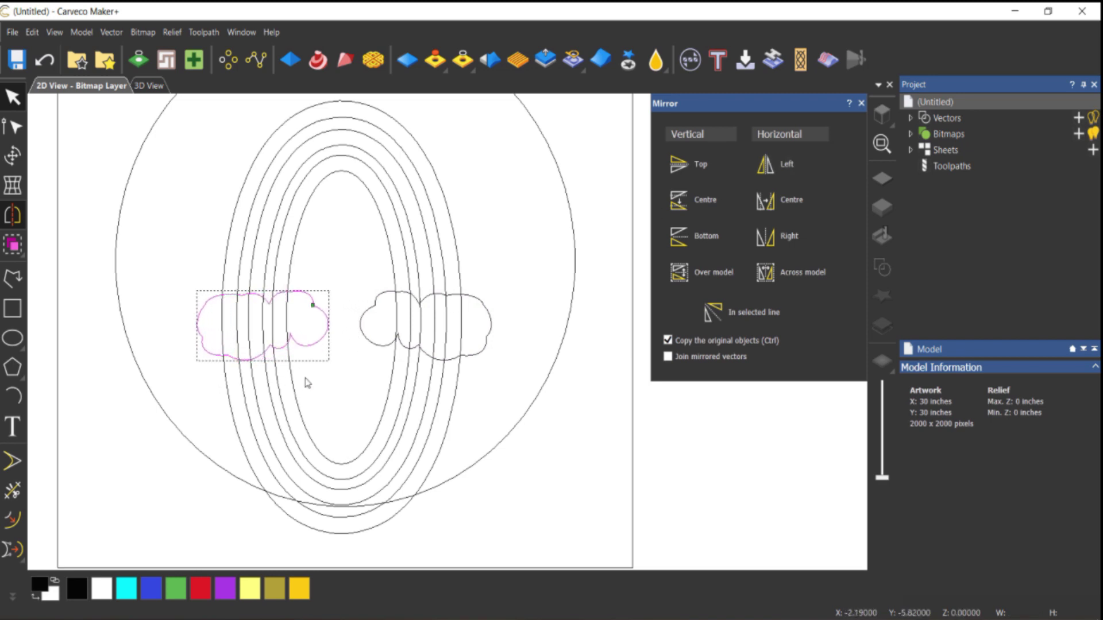
click(351, 387)
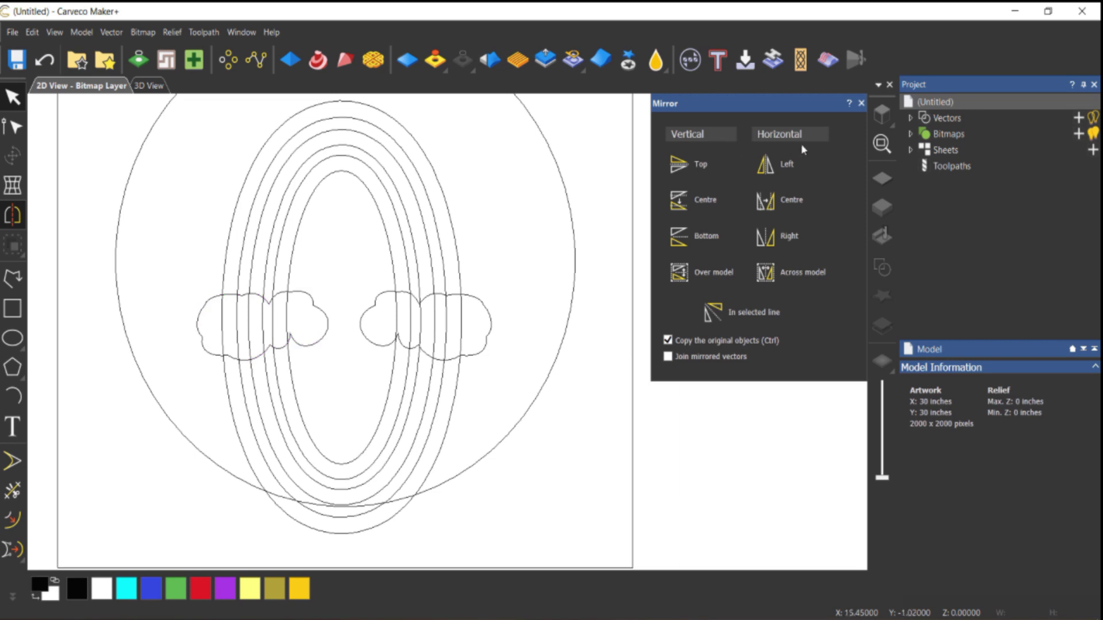
click(861, 104)
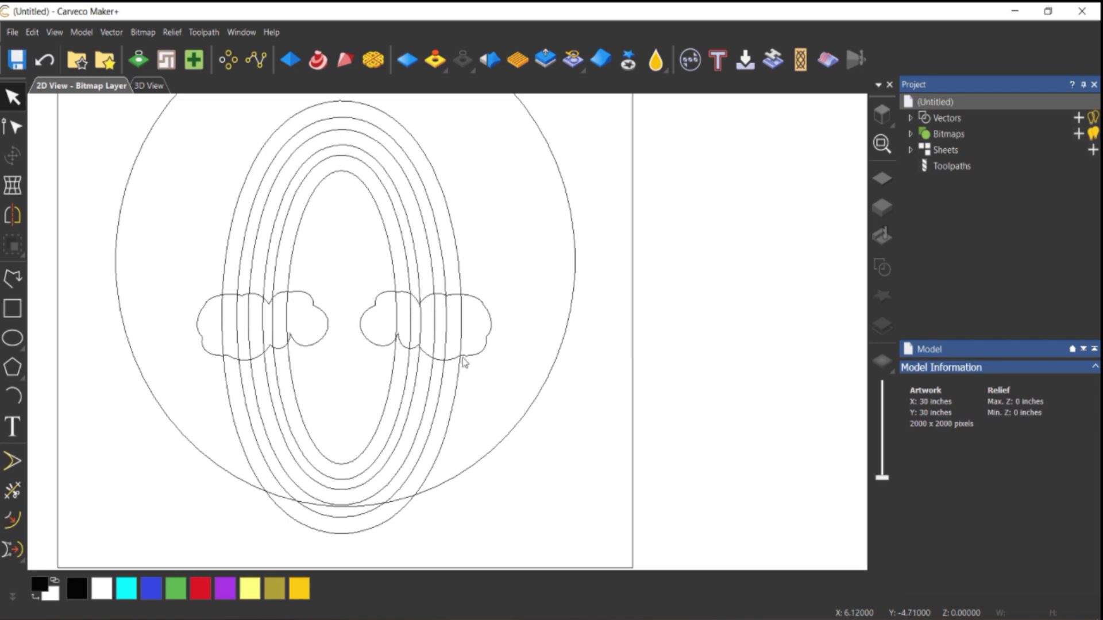
Select all rainbow bands and clouds and explode them at their intersections
mouse_move(505, 242)
mouse_down()
mouse_move(216, 350)
mouse_move(180, 377)
mouse_up()
click(112, 32)
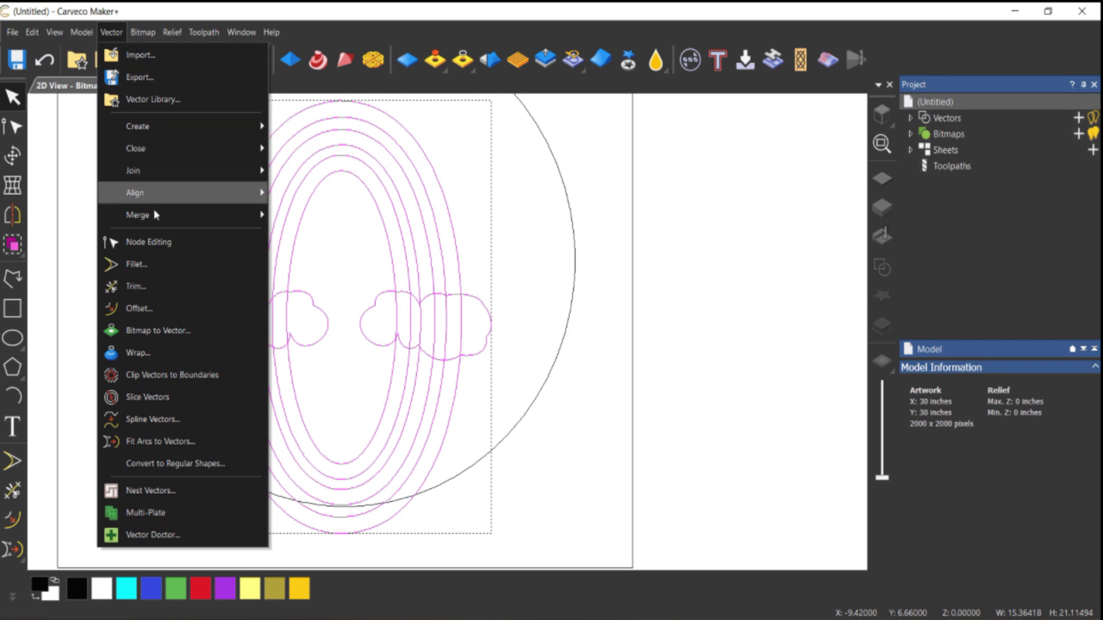
mouse_move(153, 212)
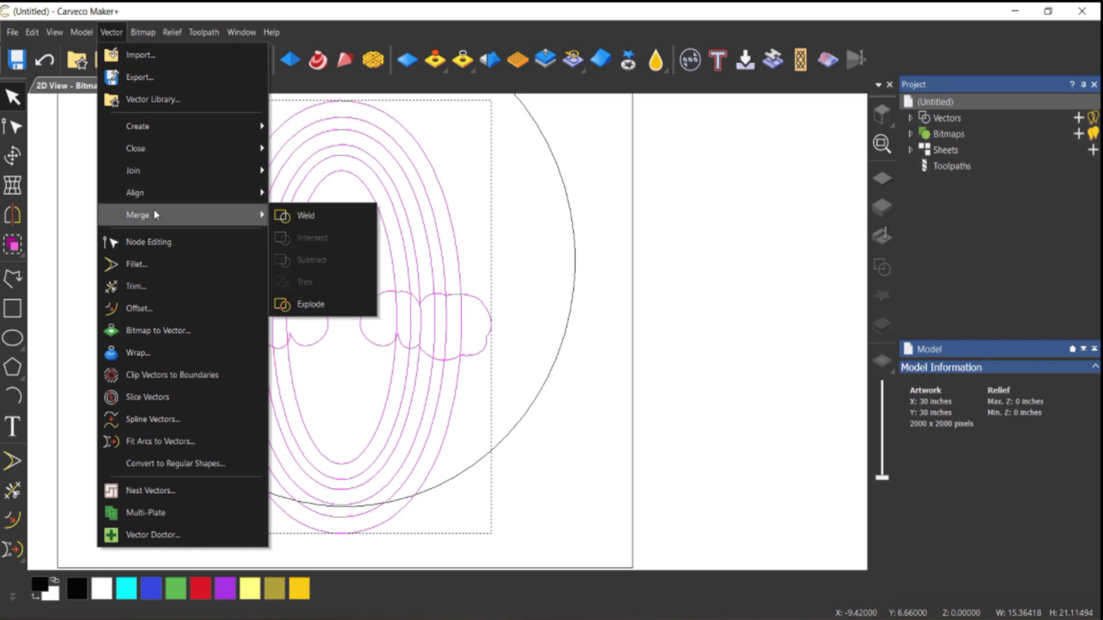
click(310, 304)
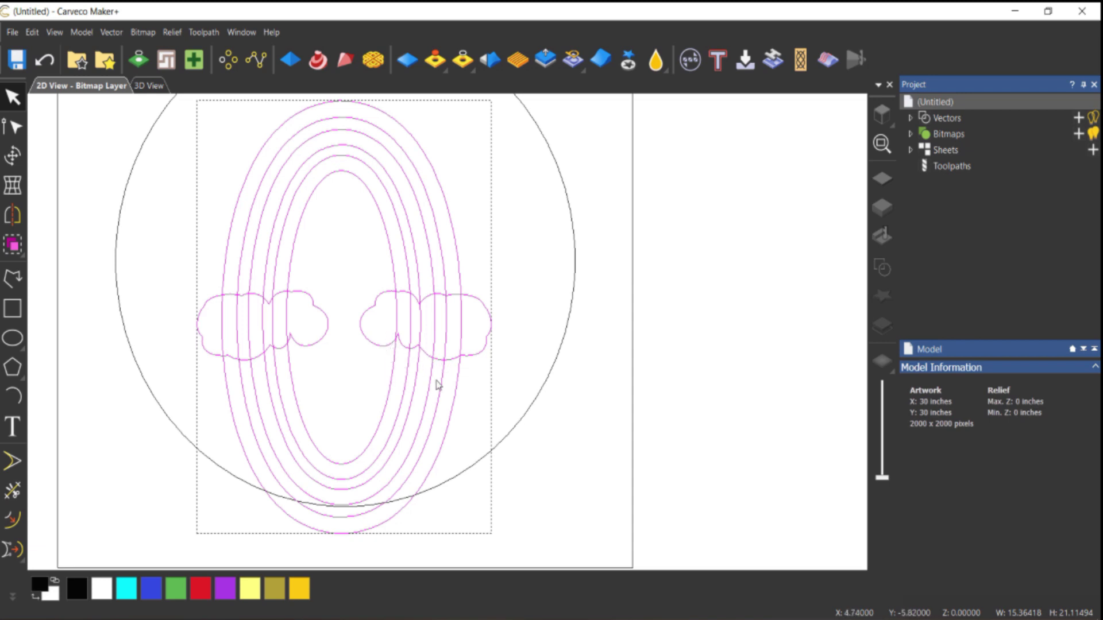
Select the right cloud lobe and band pieces inside it to confirm they are now separate
click(484, 389)
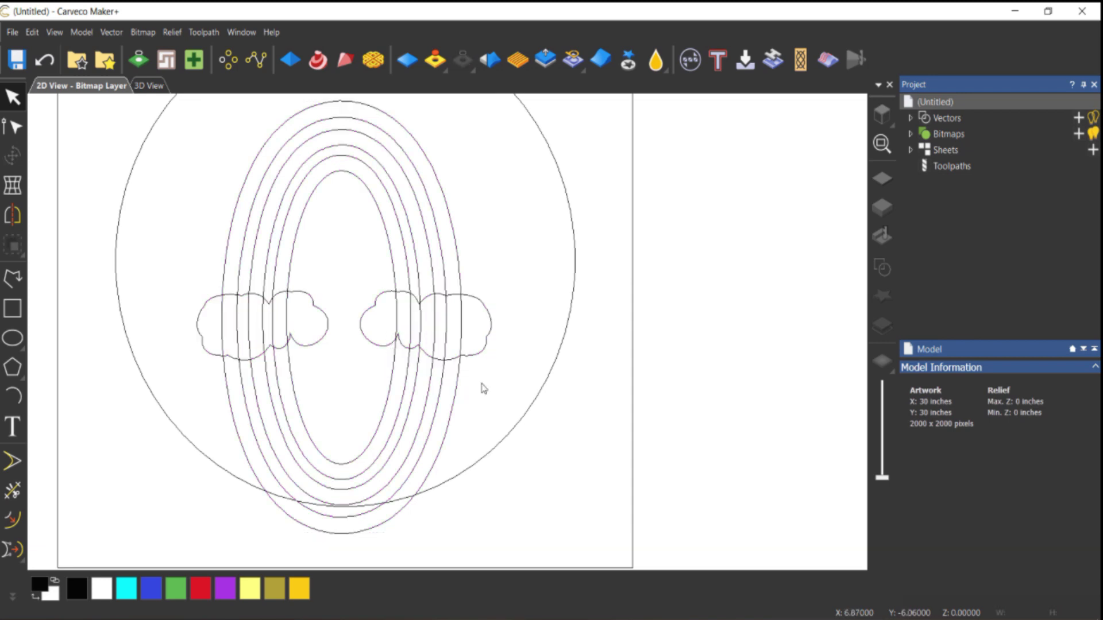
click(492, 337)
click(447, 339)
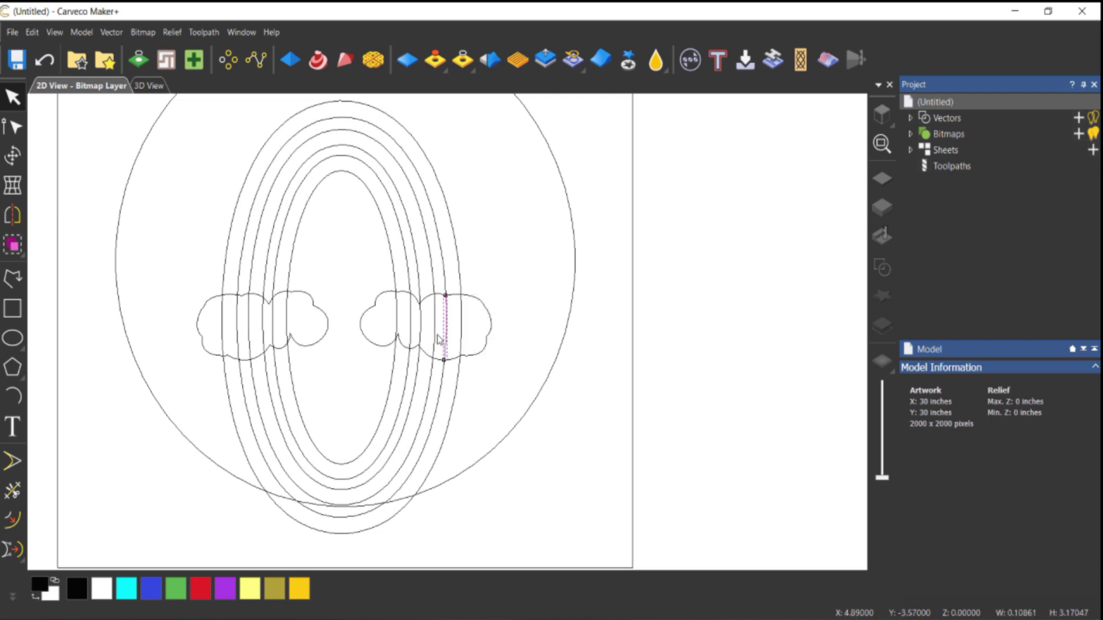
click(434, 339)
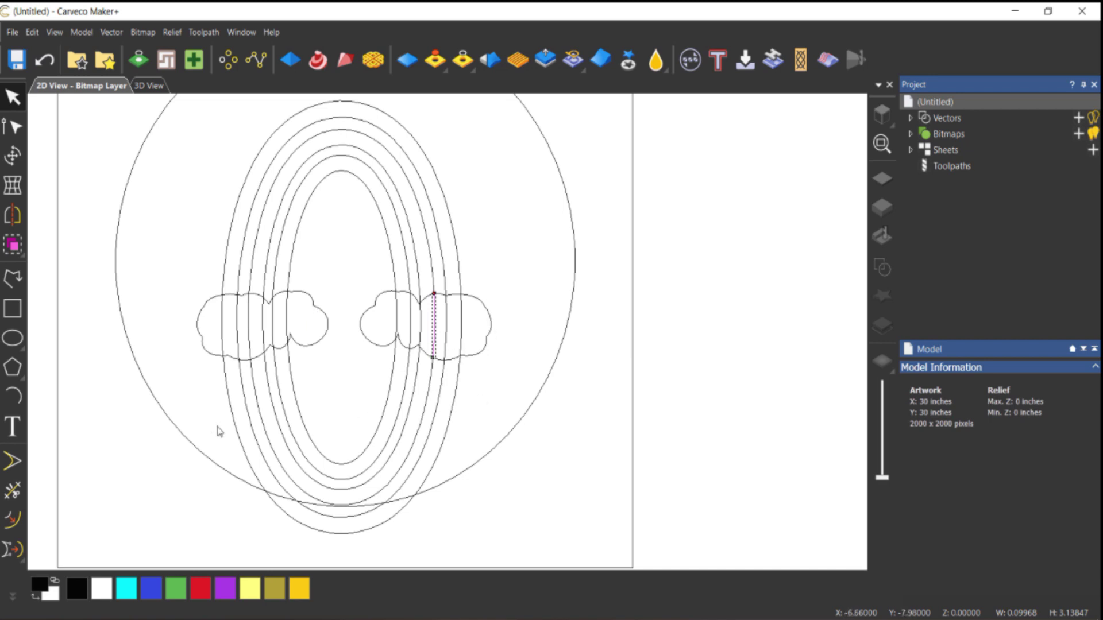
click(469, 365)
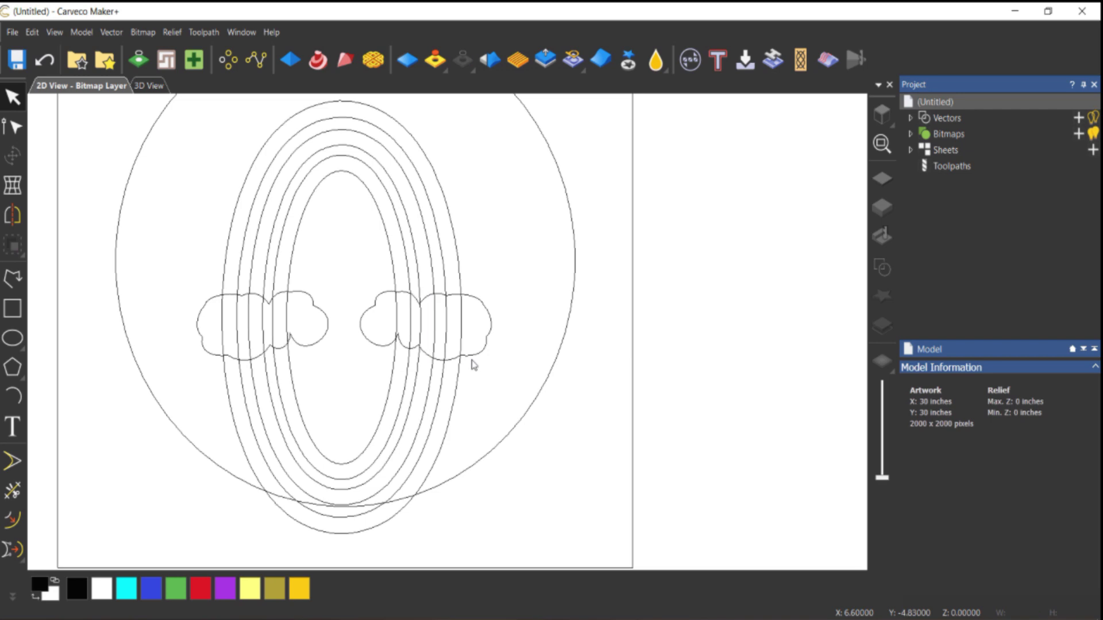
Select the left cloud outline, then clear the selection on the canvas
key(Tab)
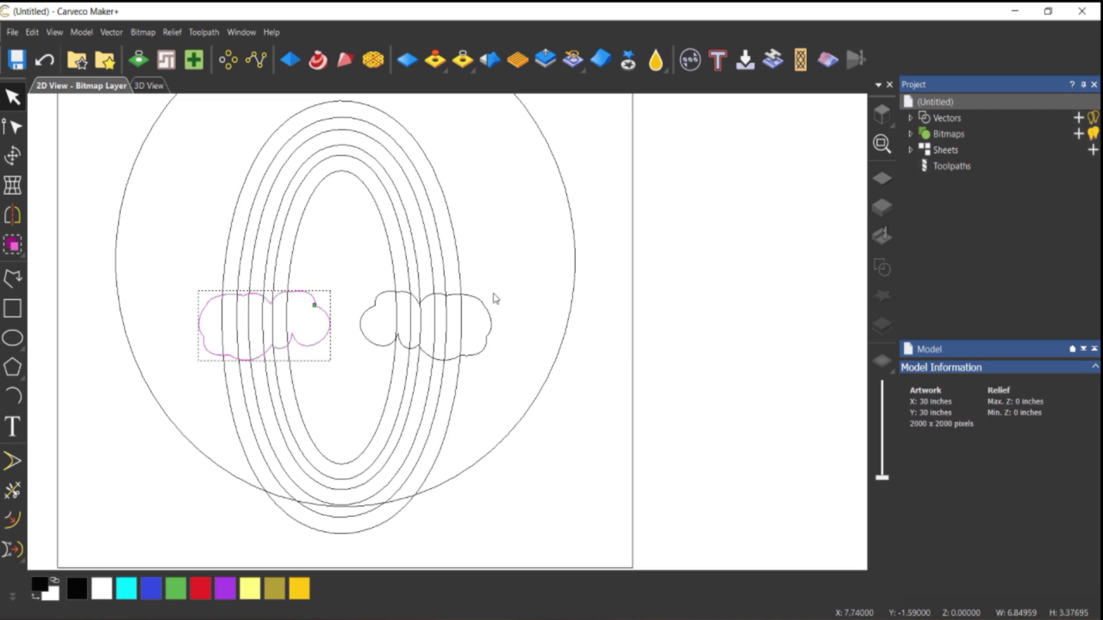
click(496, 283)
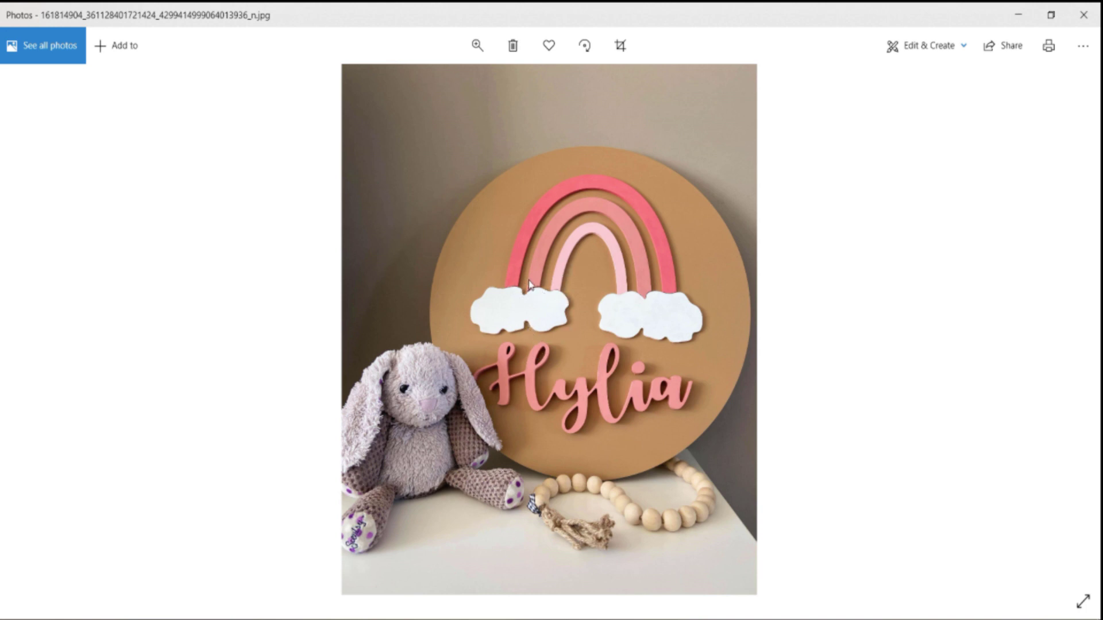
Zoom into the reference photo to examine the sign's rainbow and clouds
click(478, 45)
mouse_move(414, 88)
mouse_down()
mouse_move(431, 92)
mouse_move(422, 88)
mouse_up()
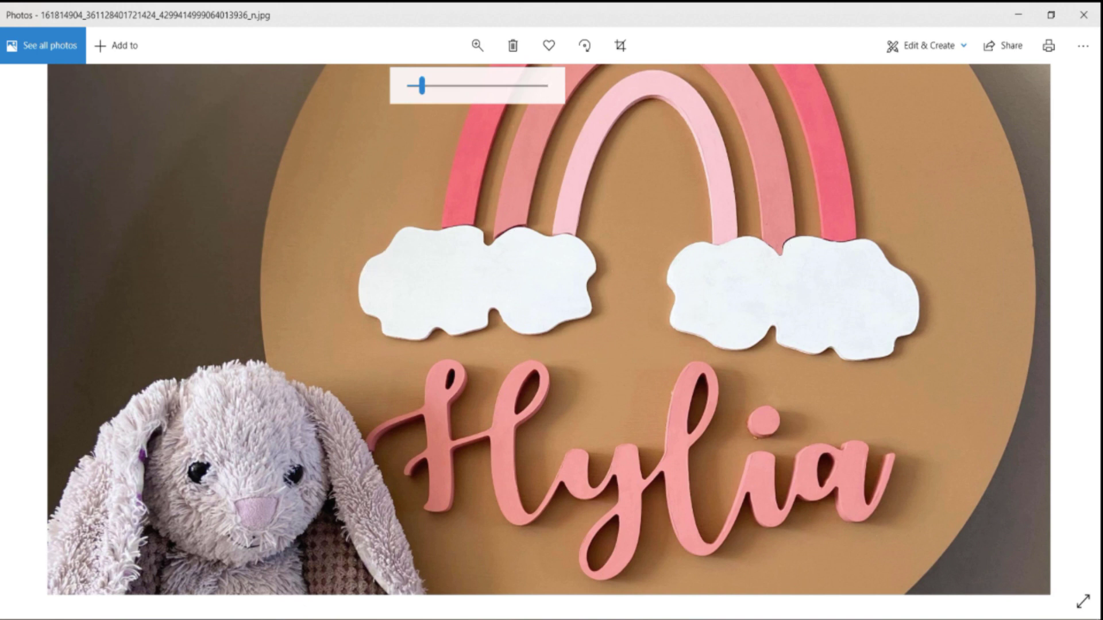
Close the reference photo and select both cloud outlines
click(1084, 15)
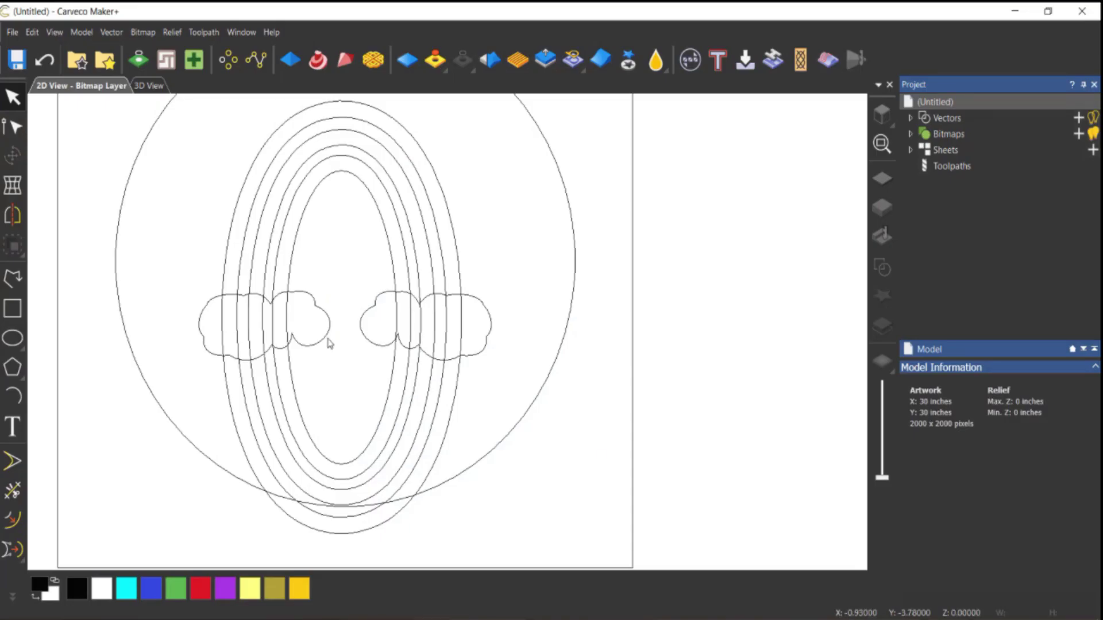
scroll(330, 318, up, 3)
drag(411, 325, 323, 353)
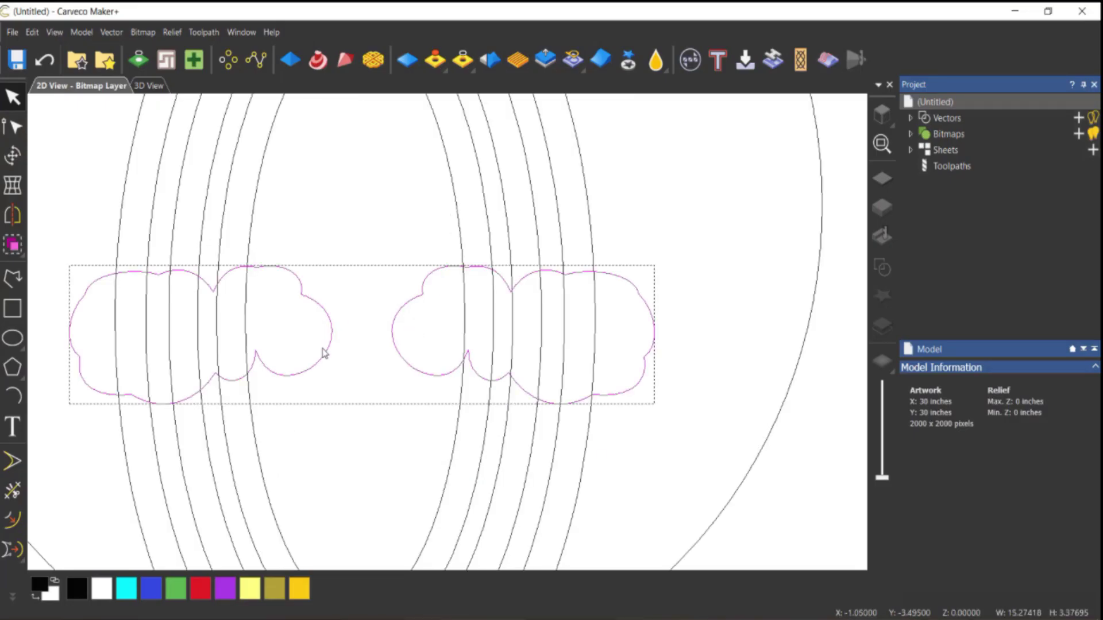
Offset the selected clouds 0.05 inches outwards with radiused corners
click(13, 520)
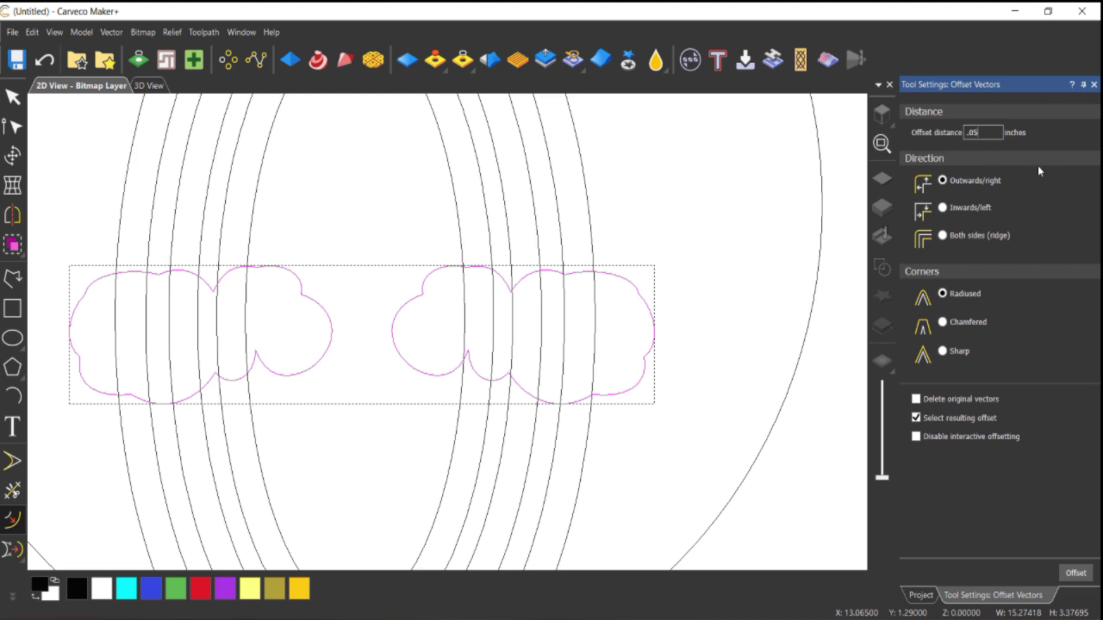
key(Return)
scroll(350, 269, up, 4)
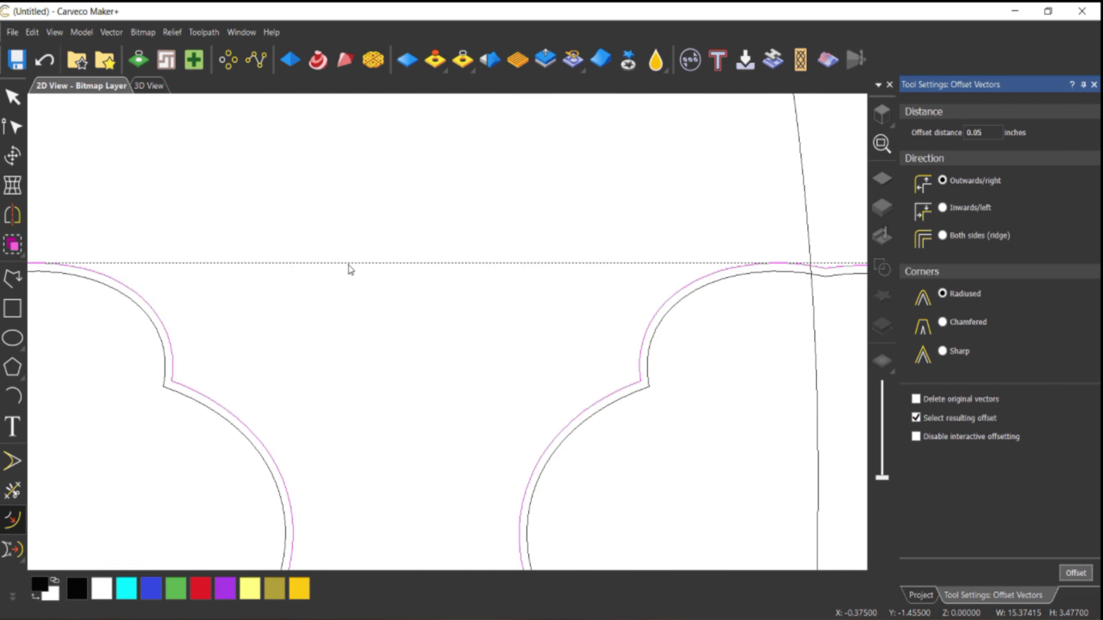
scroll(497, 274, down, 4)
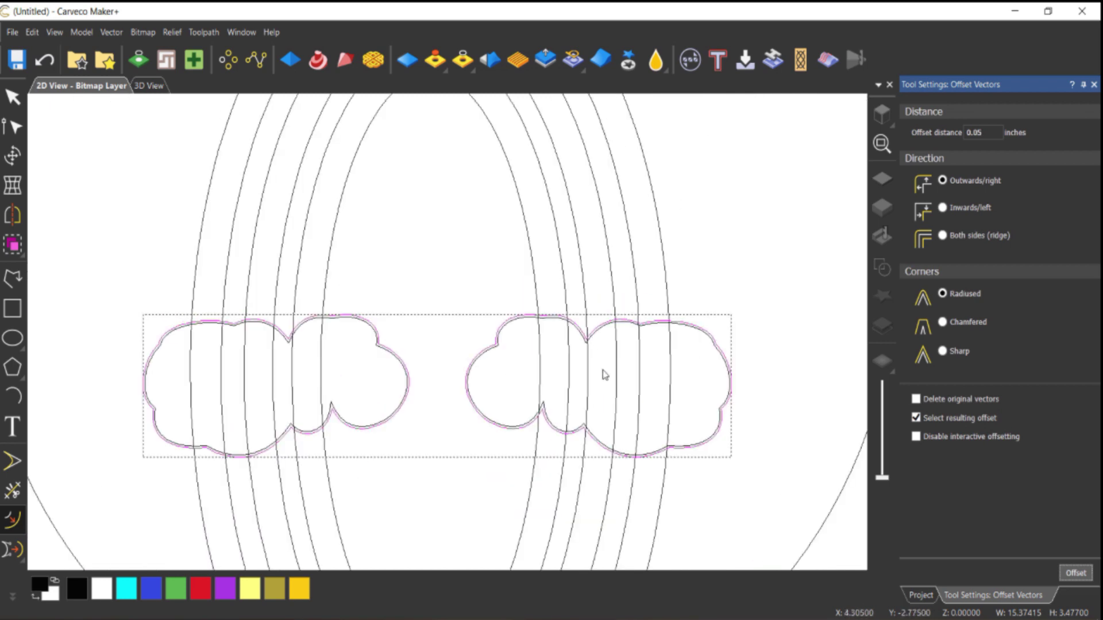
scroll(604, 374, up, 2)
click(327, 276)
scroll(448, 405, down, 2)
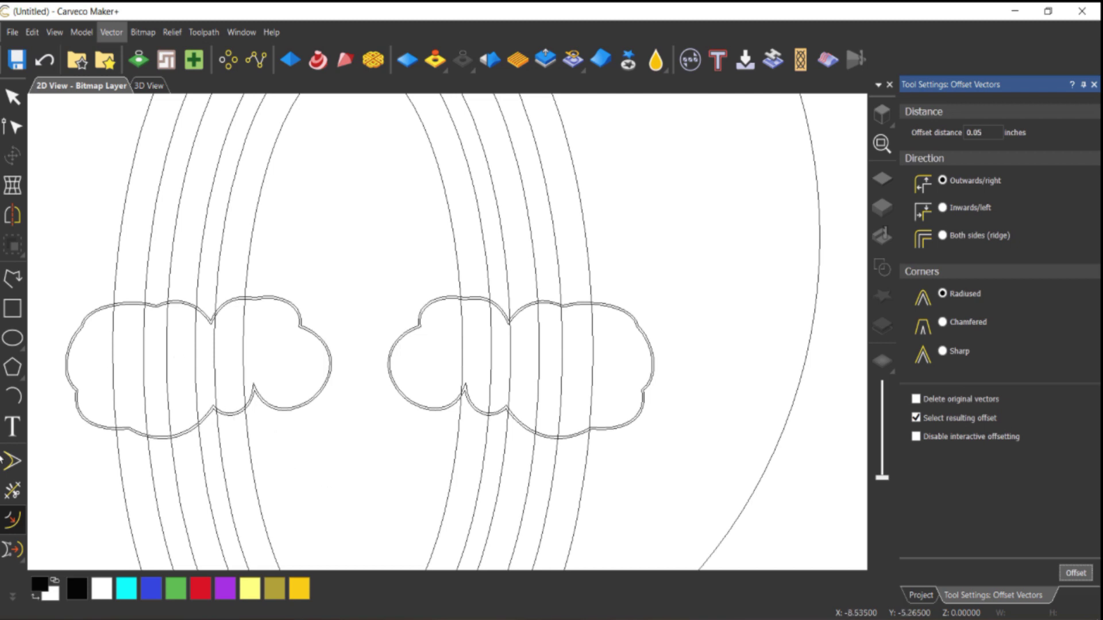
Trim the band pieces and both rainbow U loops below the right cloud, plus one below the left cloud
click(12, 491)
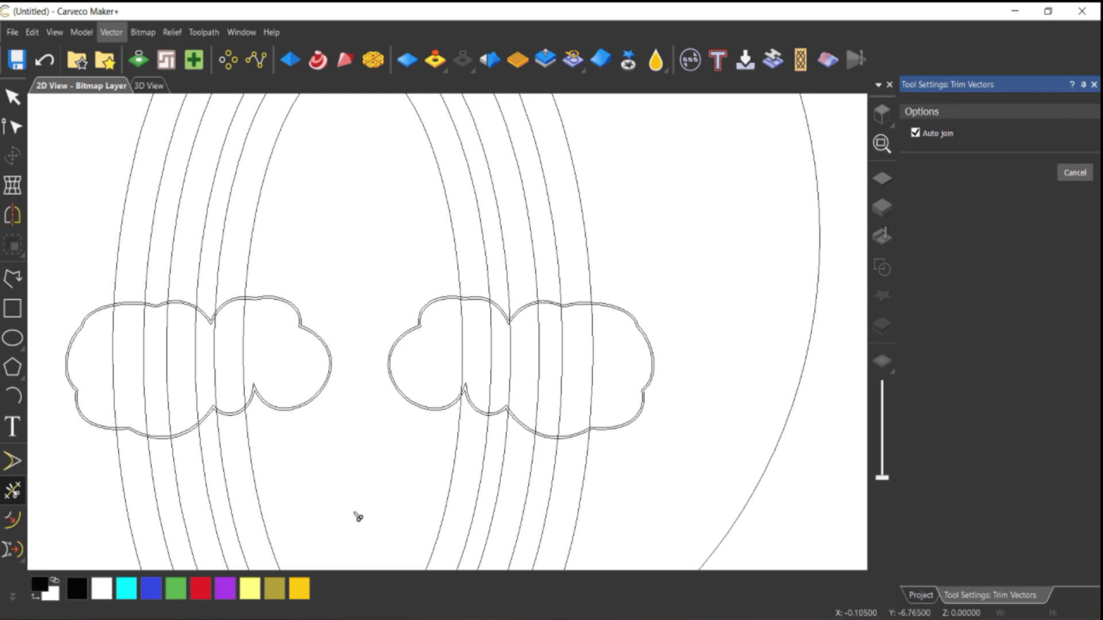
scroll(482, 474, down, 2)
scroll(441, 513, up, 2)
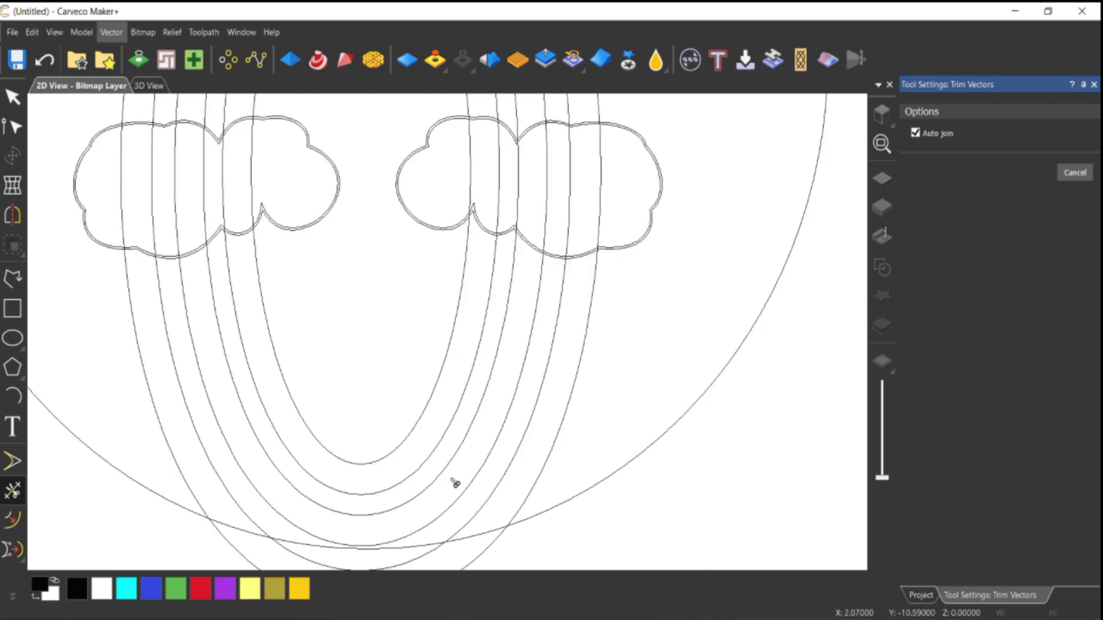
click(588, 302)
click(561, 302)
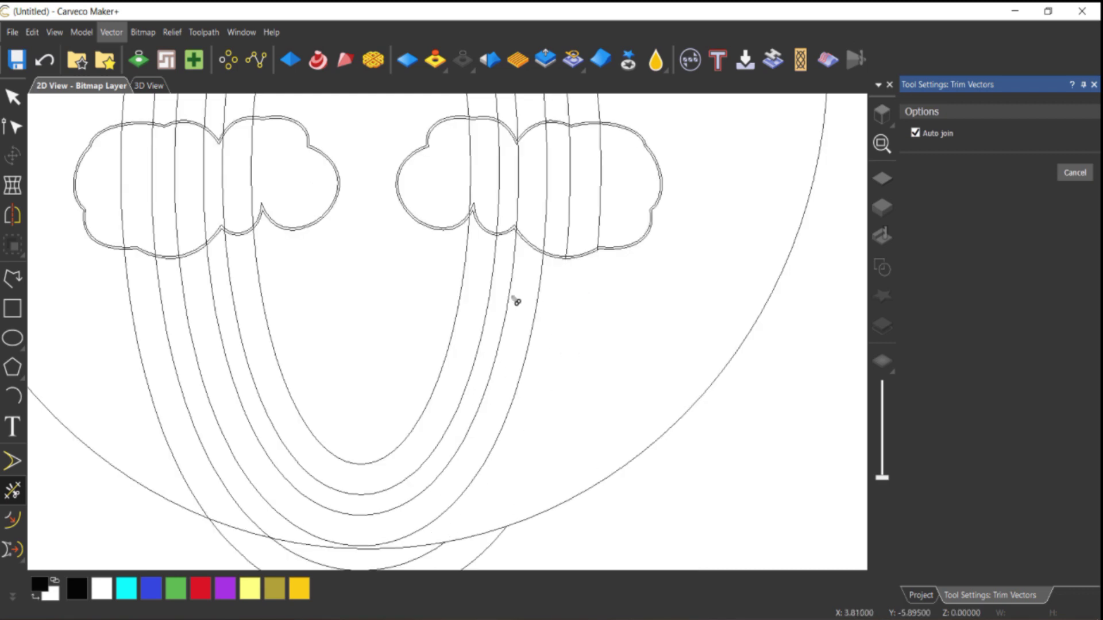
click(507, 299)
click(537, 300)
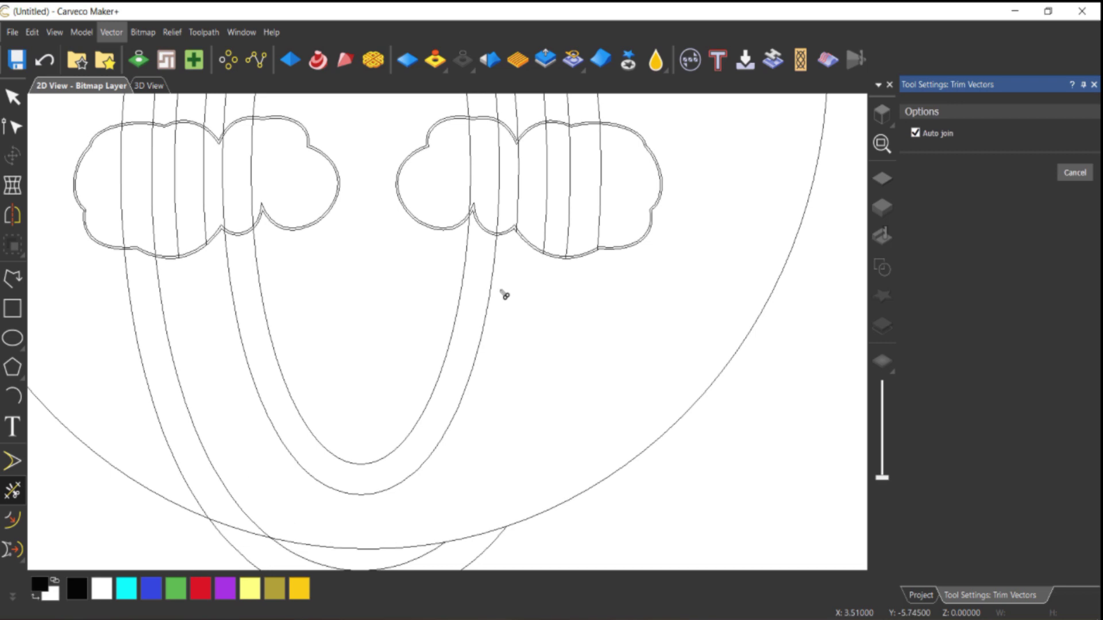
click(493, 295)
click(463, 293)
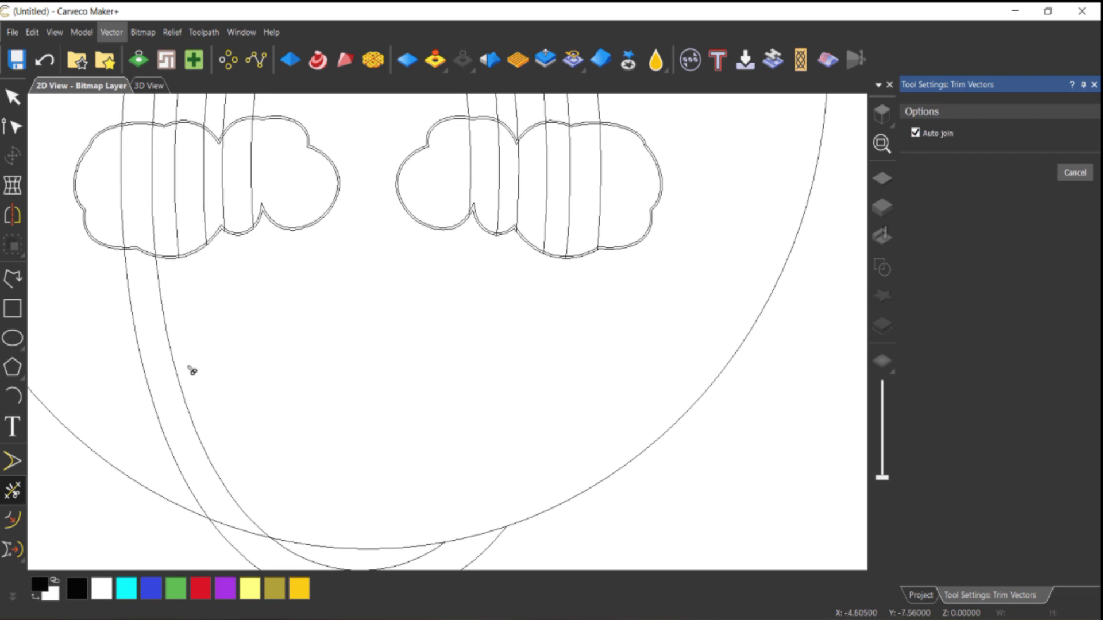
click(161, 358)
Trim the last band piece below the left cloud and both clouds' extra outer outlines
click(143, 362)
scroll(251, 475, down, 3)
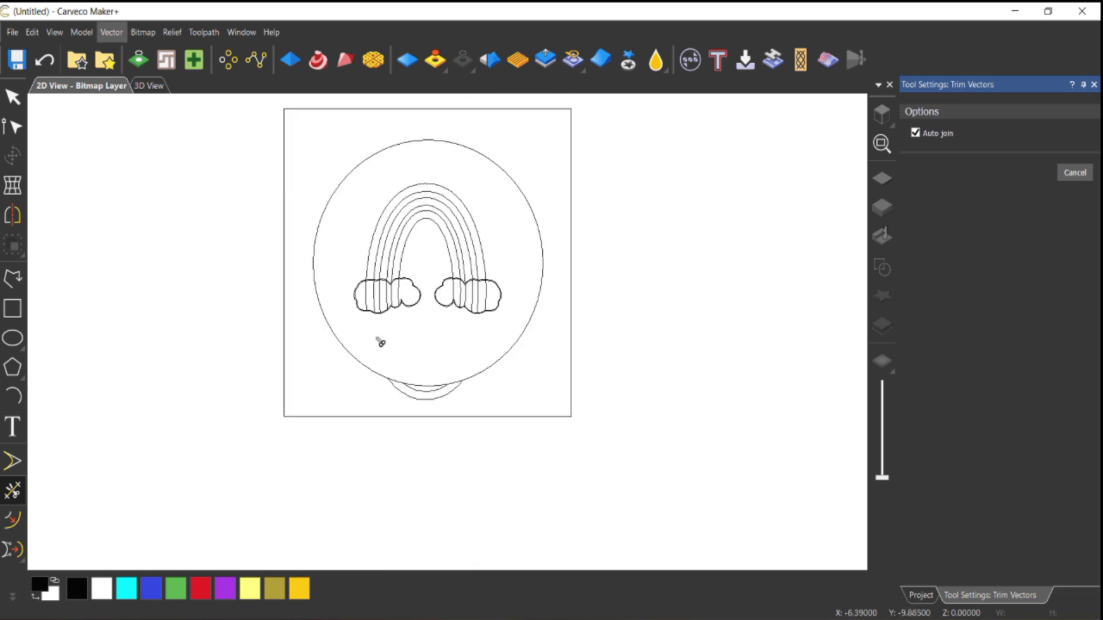
scroll(377, 343, up, 3)
scroll(574, 170, up, 2)
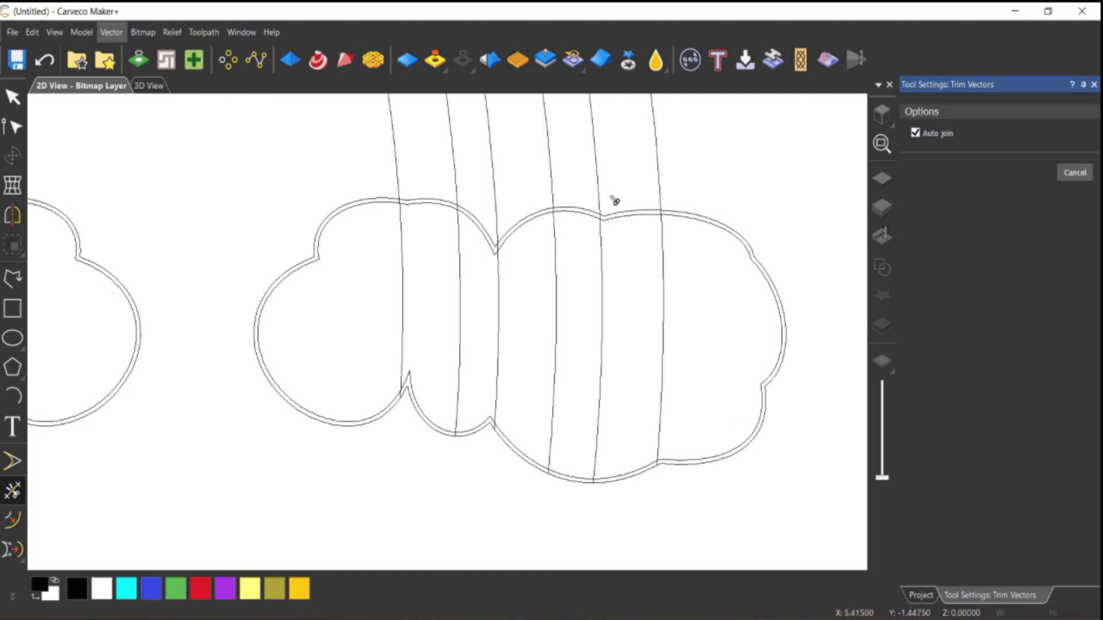
click(700, 217)
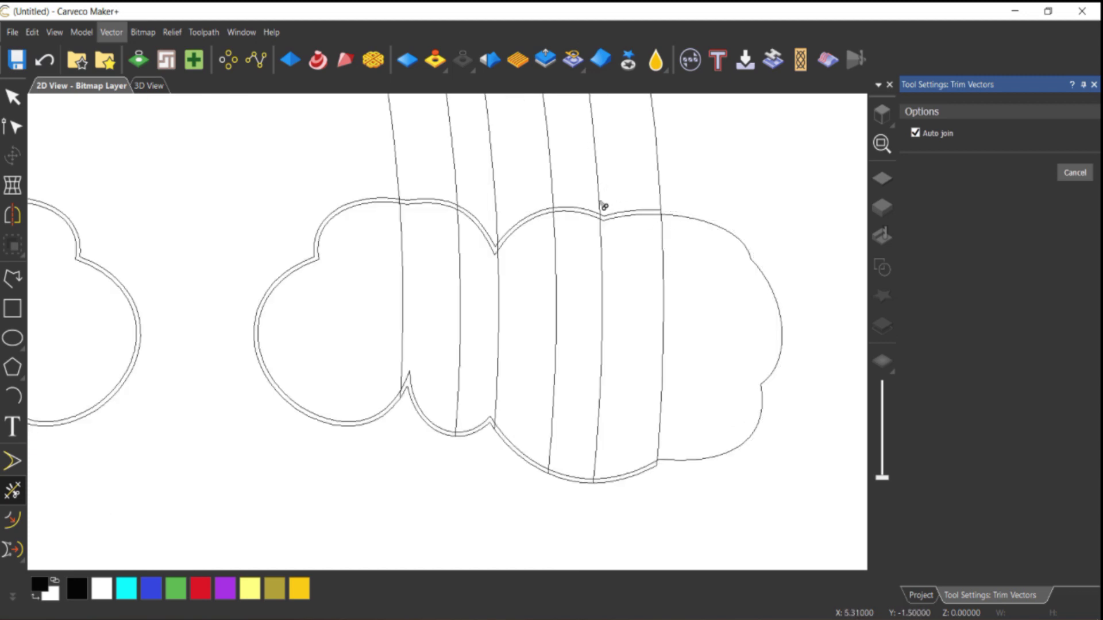
click(478, 216)
click(375, 199)
scroll(404, 226, up, 4)
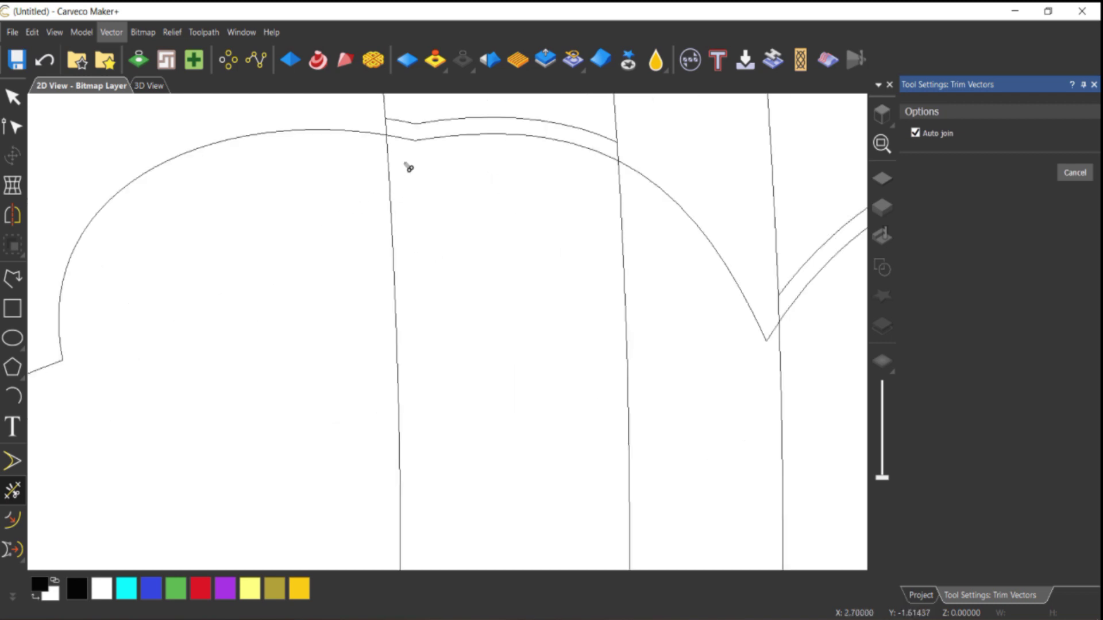
Trim the short leftover segments where the arcs meet
click(618, 151)
scroll(783, 301, down, 2)
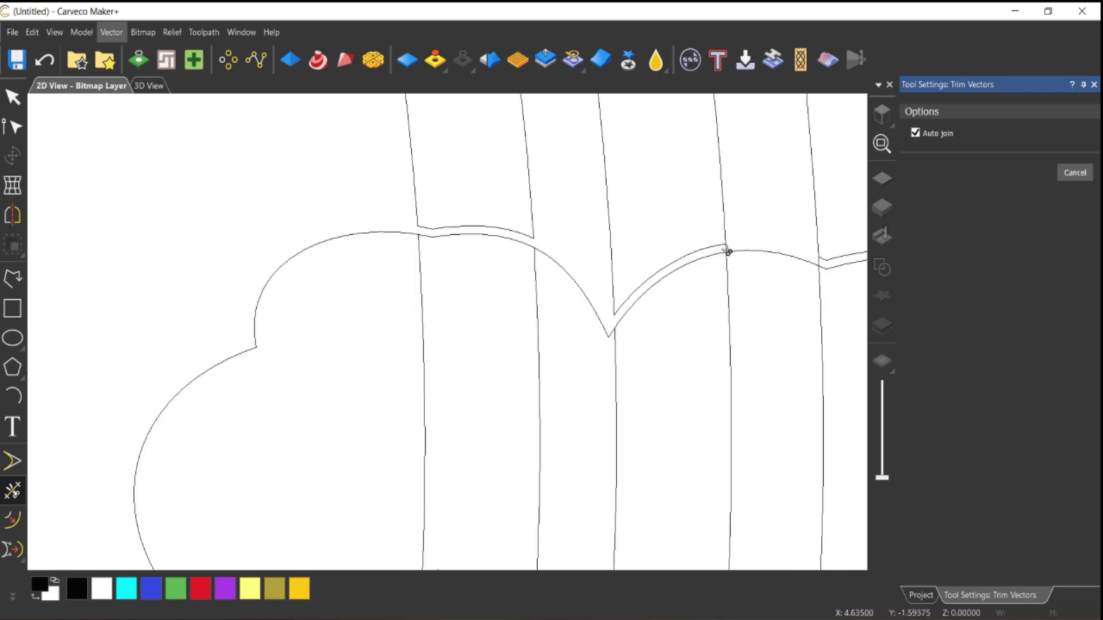
scroll(821, 267, up, 2)
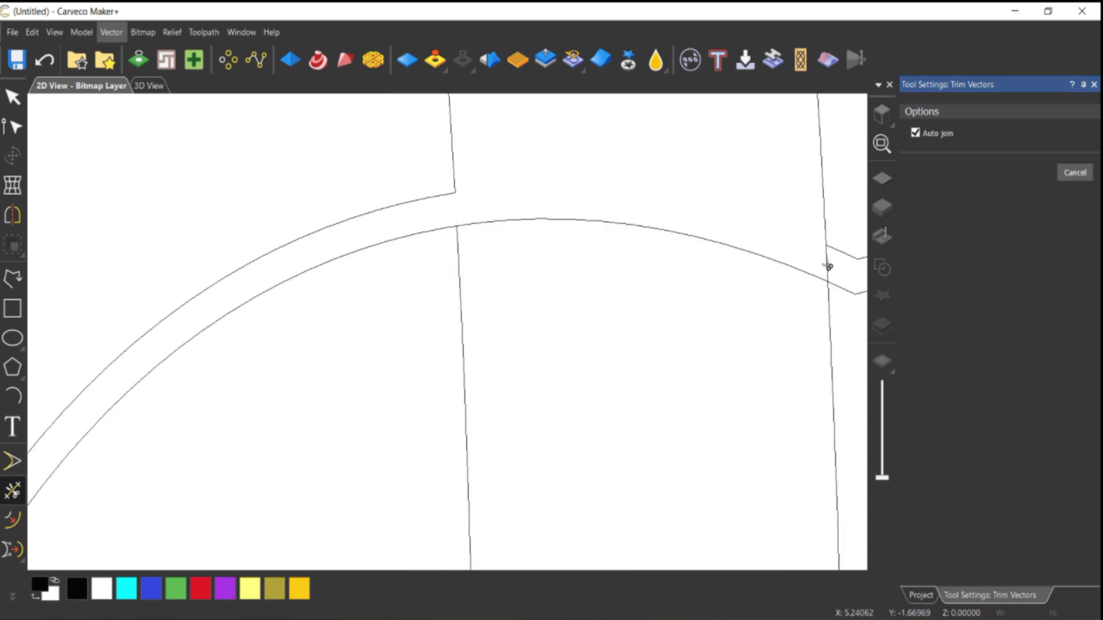
scroll(830, 266, down, 2)
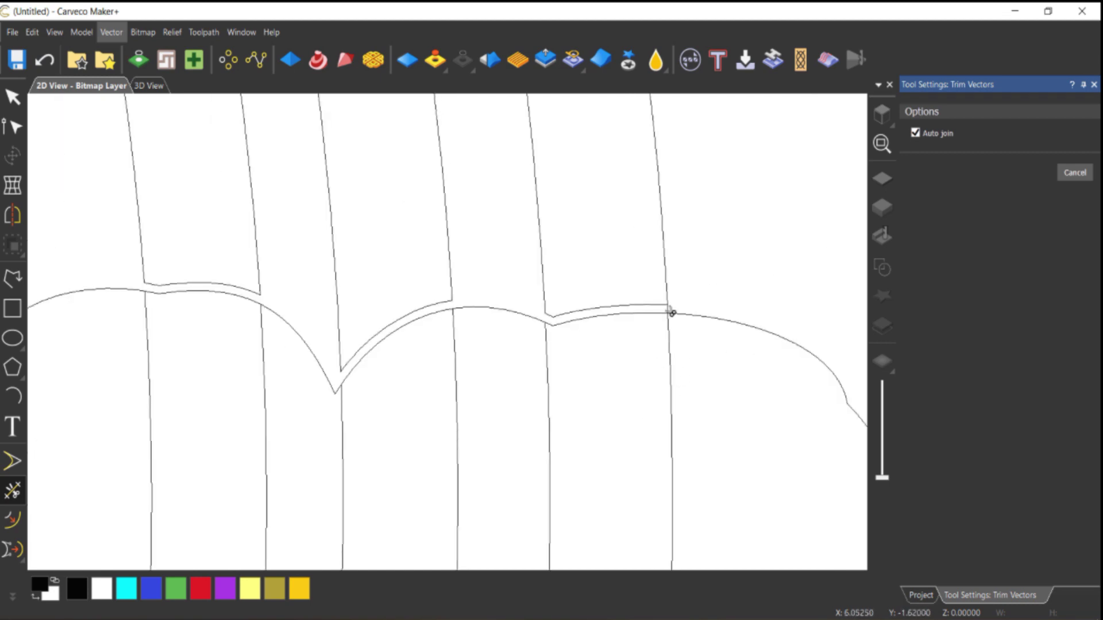
click(671, 312)
scroll(574, 396, down, 3)
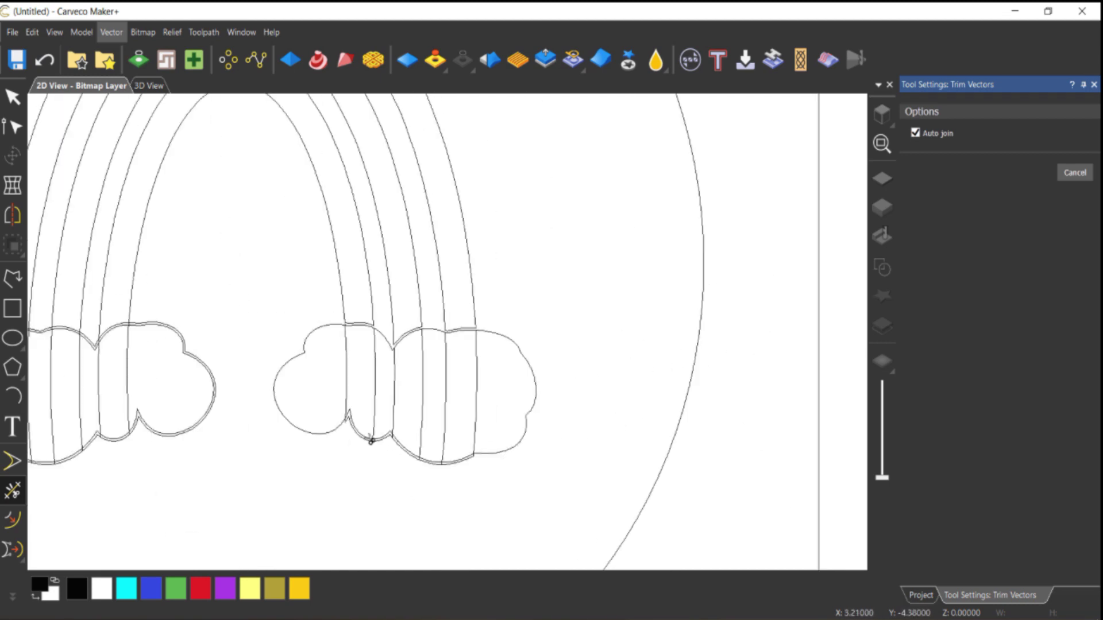
Delete the rainbow band lines inside the right cloud
key(Escape)
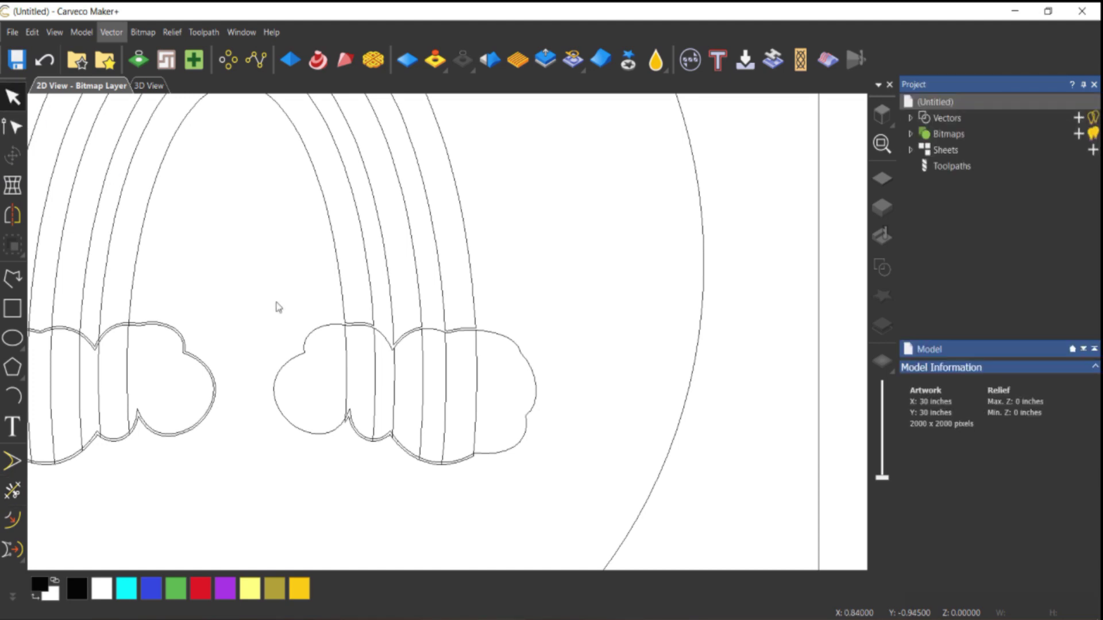
drag(325, 308, 491, 488)
key(Delete)
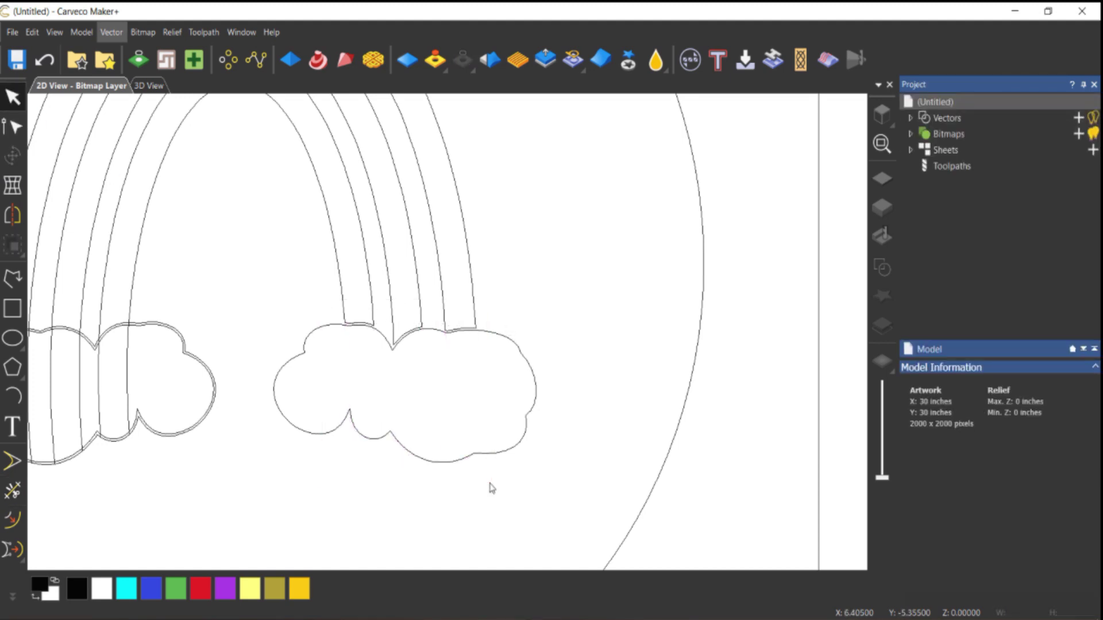
scroll(328, 434, down, 2)
scroll(284, 374, up, 4)
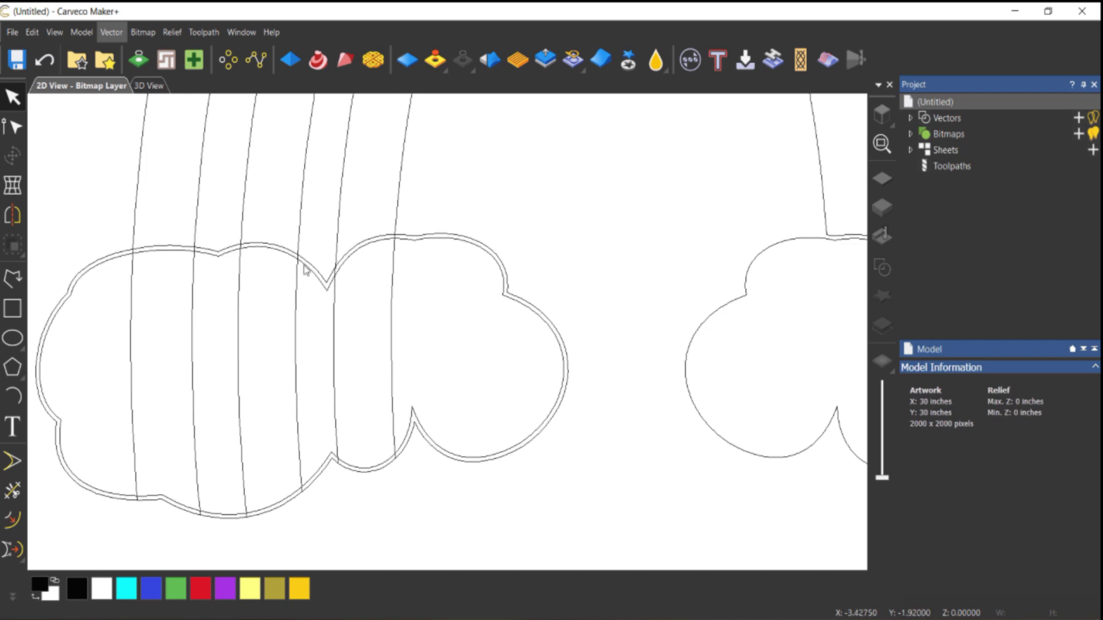
Trim away the left cloud's outer offset outline pieces between the bands
click(13, 491)
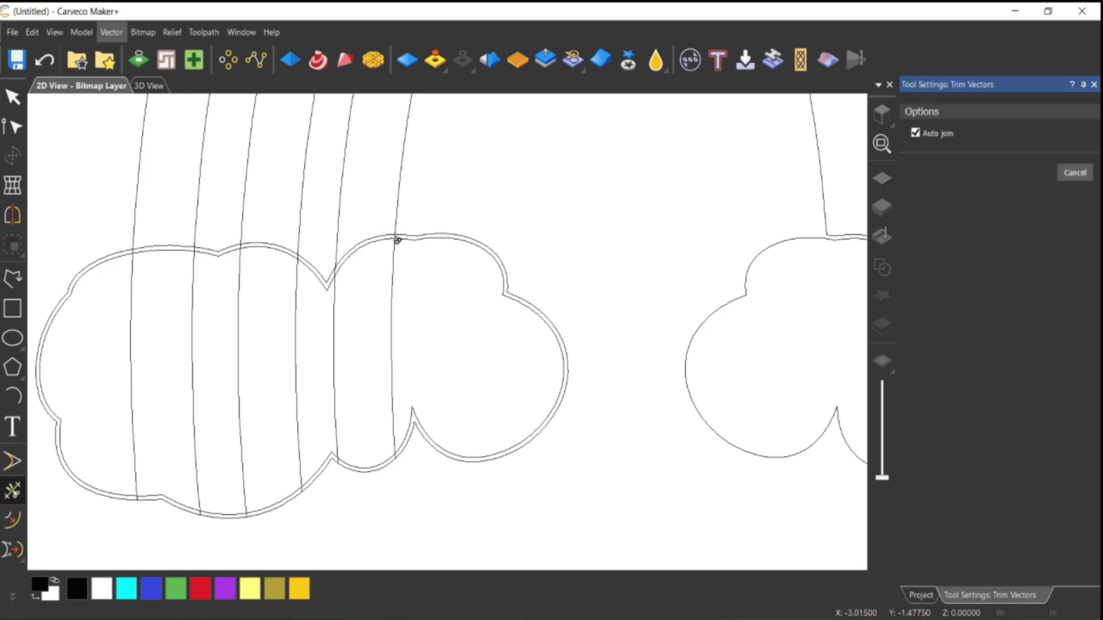
click(406, 237)
click(311, 265)
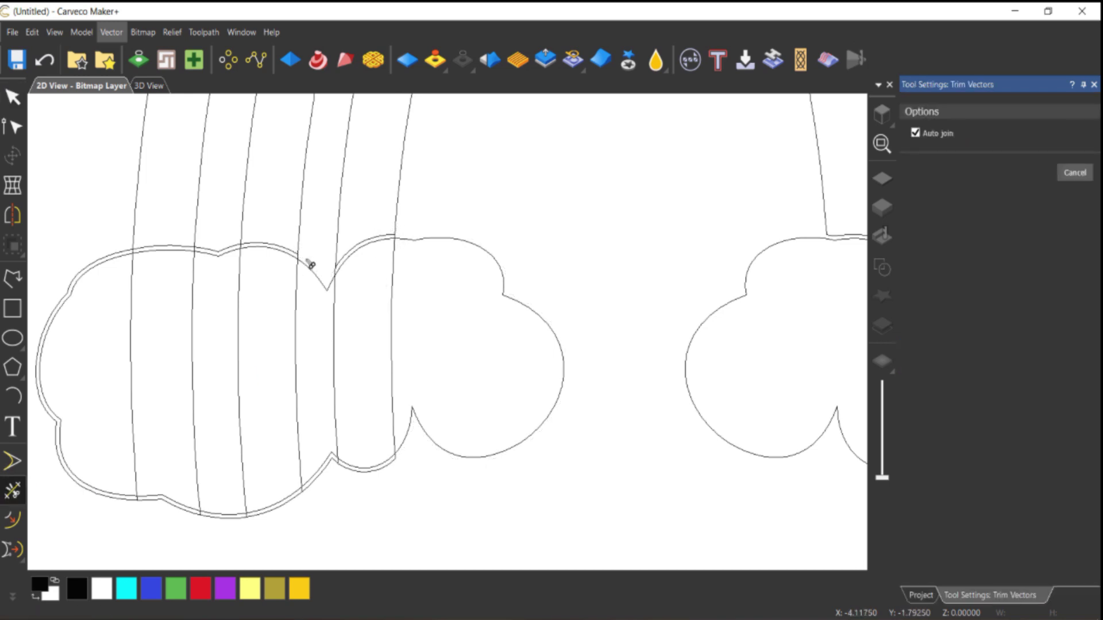
click(213, 251)
click(104, 261)
scroll(201, 250, up, 3)
Trim the remaining short segments between the curves at both clouds
click(220, 248)
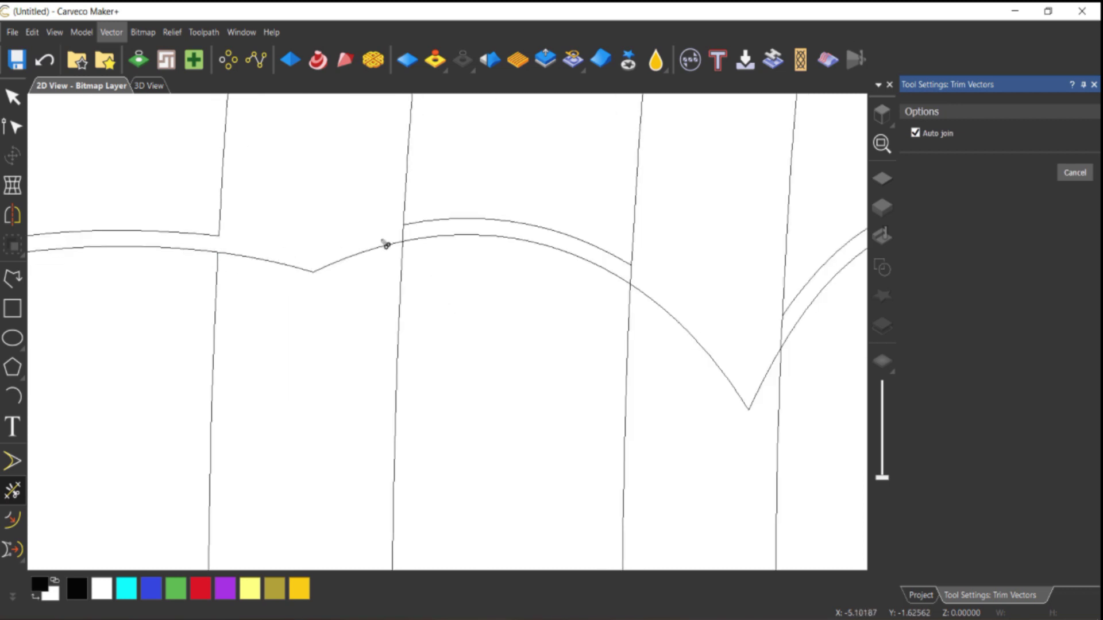
click(632, 278)
click(783, 339)
scroll(241, 318, down, 5)
scroll(327, 328, up, 5)
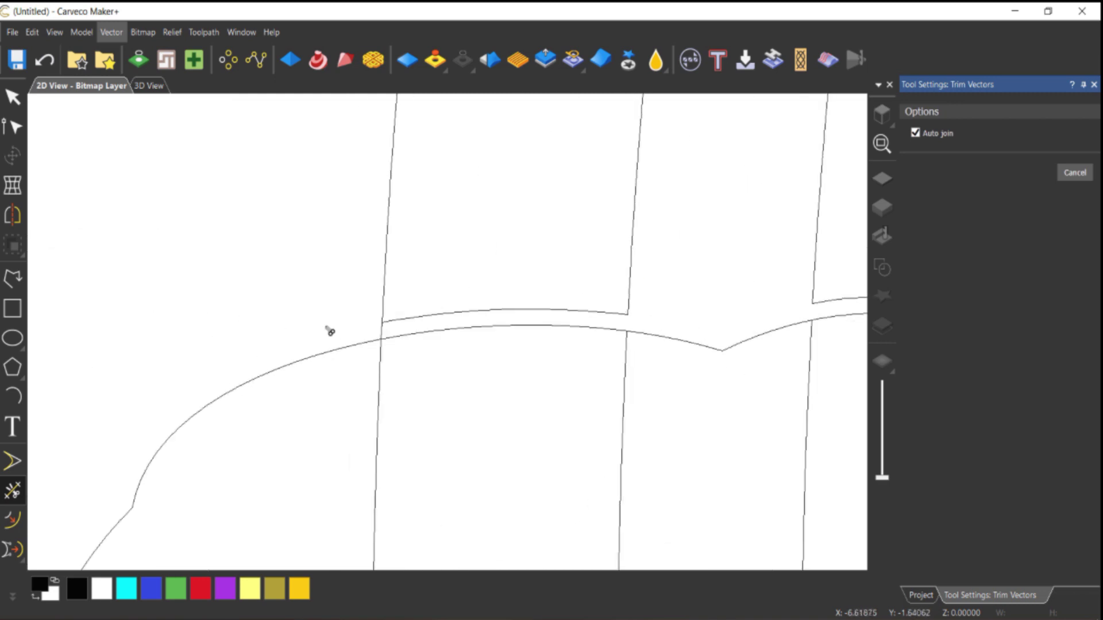
click(384, 336)
scroll(557, 359, down, 5)
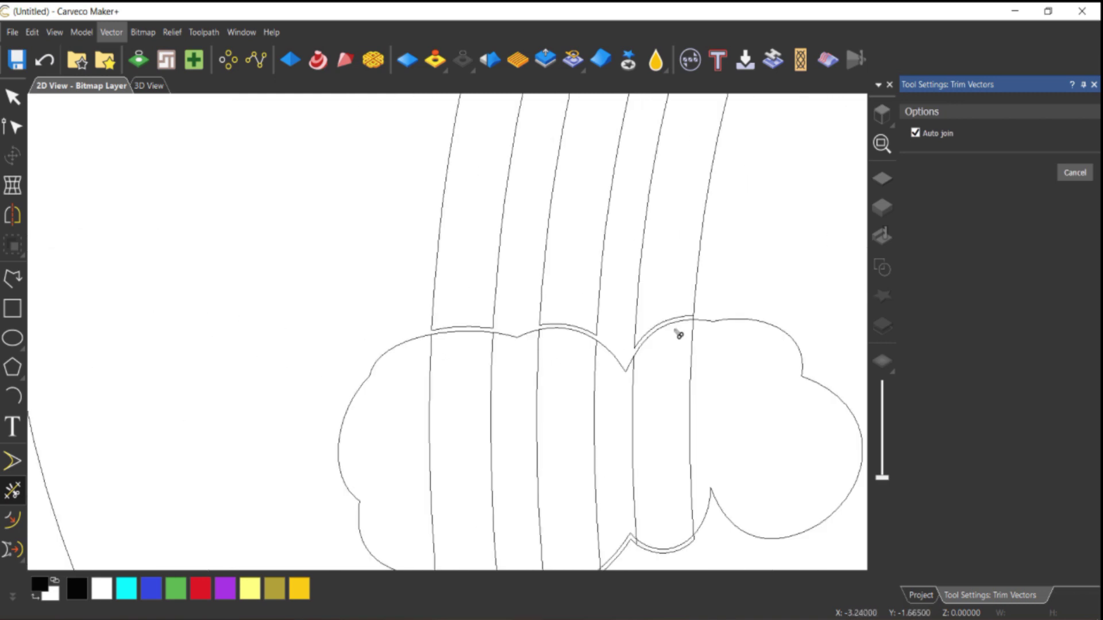
scroll(689, 322, up, 5)
click(649, 323)
scroll(642, 368, down, 5)
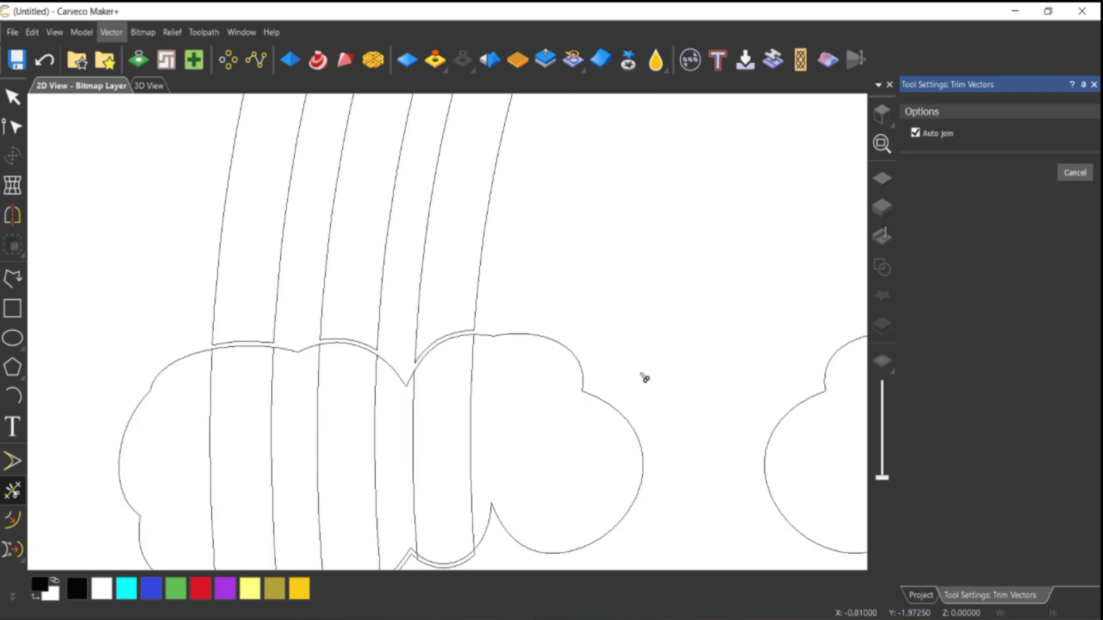
scroll(575, 425, down, 3)
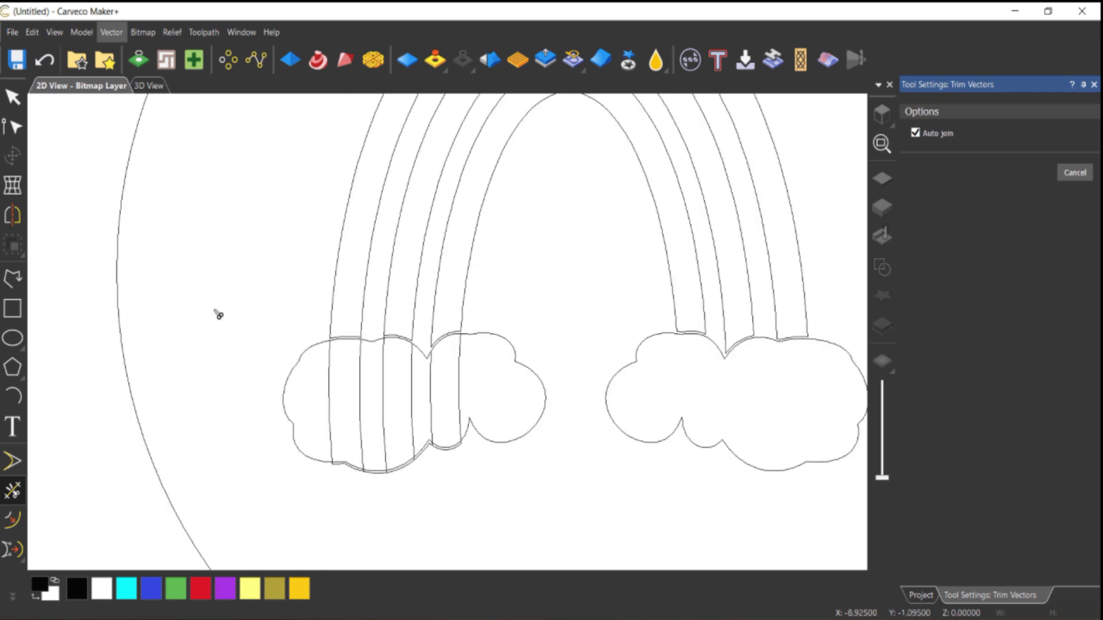
Exit trimming and box-select the band lines inside the left cloud
key(Escape)
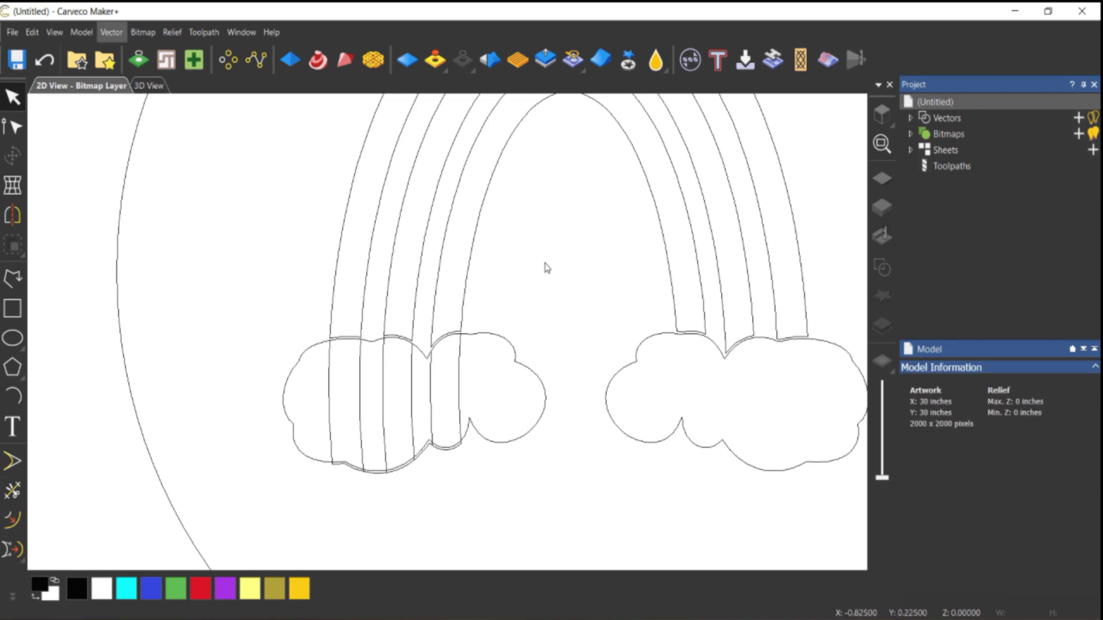
drag(560, 296, 240, 499)
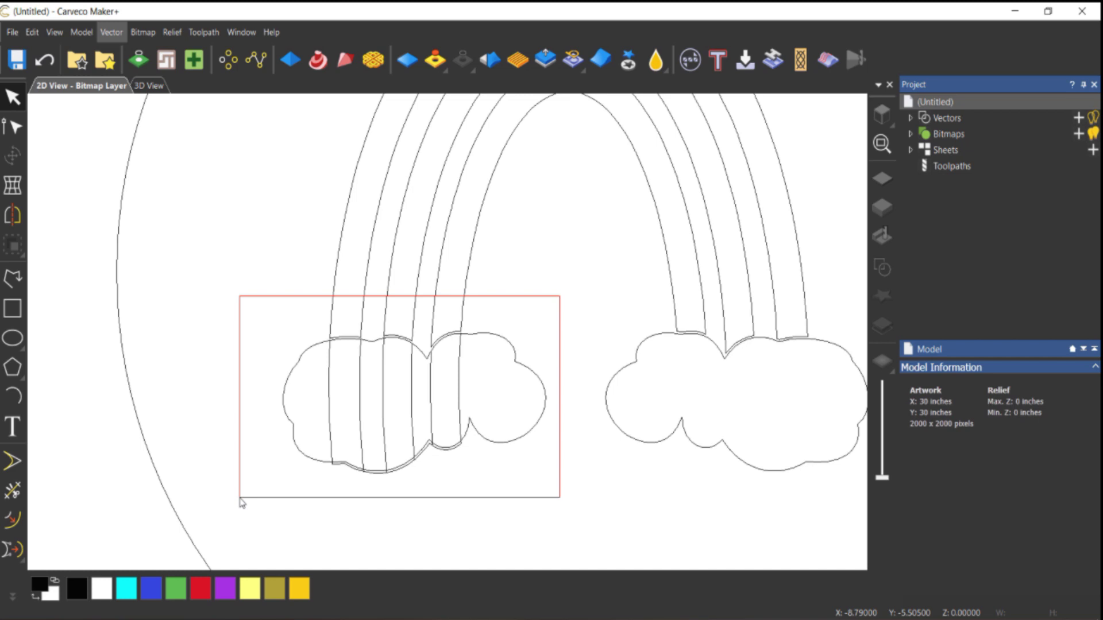
drag(240, 499, 263, 499)
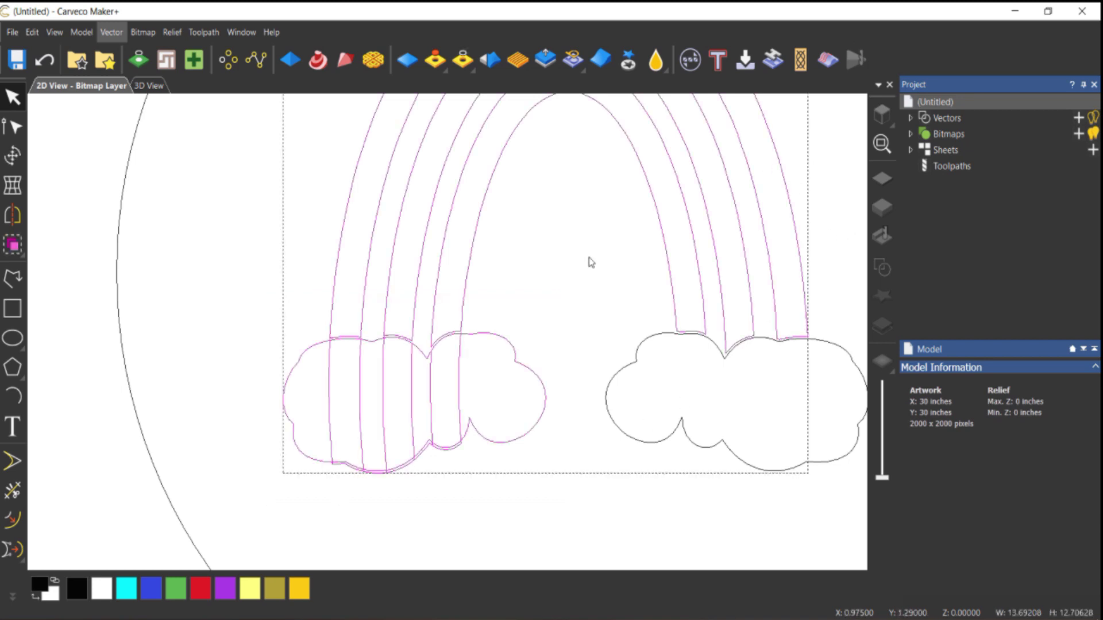
drag(228, 267, 577, 521)
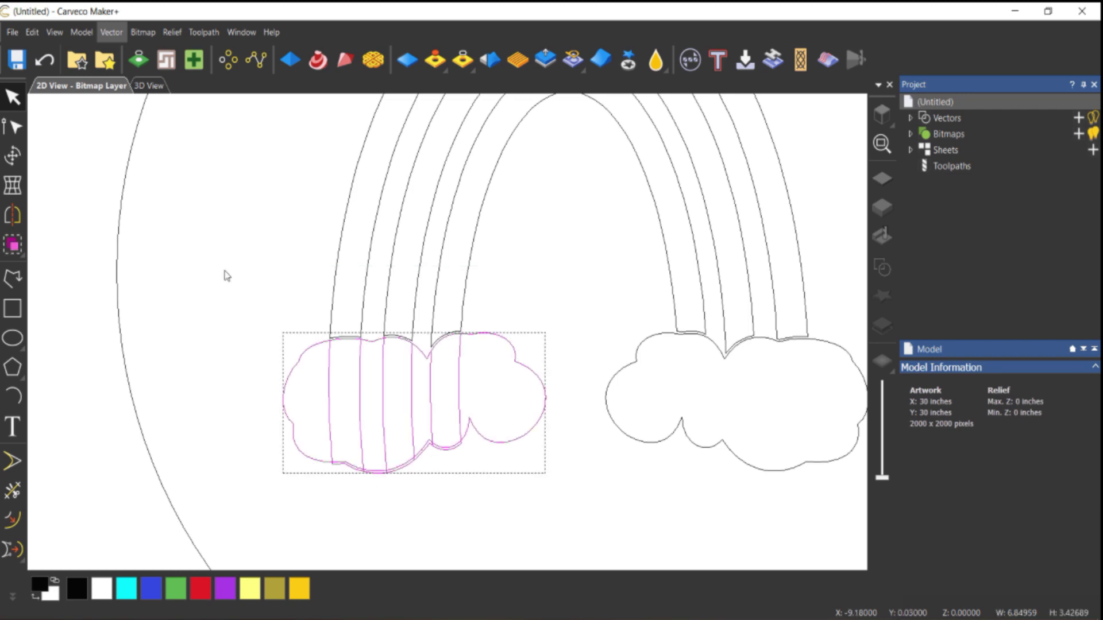
click(395, 445)
drag(477, 378, 323, 407)
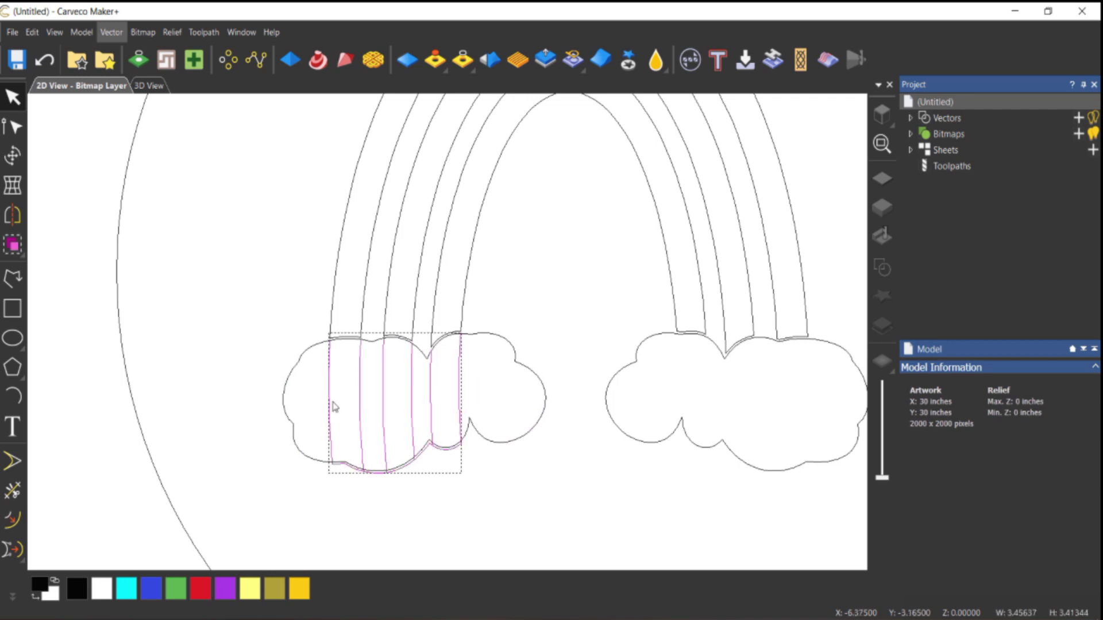
click(424, 506)
drag(314, 327, 486, 502)
click(526, 484)
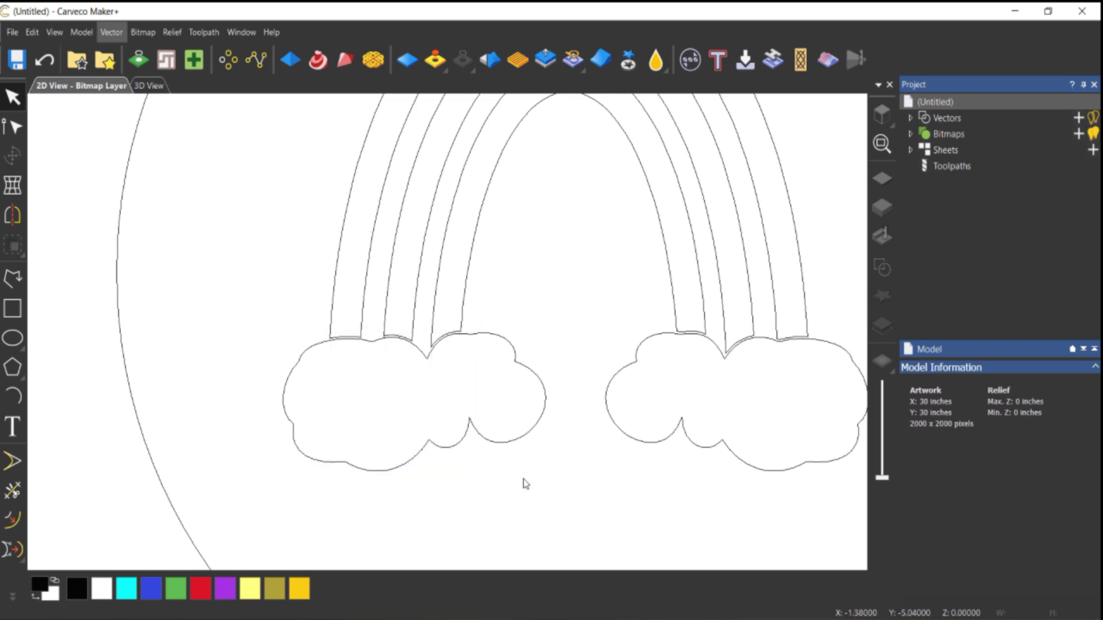
Delete the small stray shape below the circle
scroll(525, 483, down, 4)
drag(422, 414, 534, 471)
key(Delete)
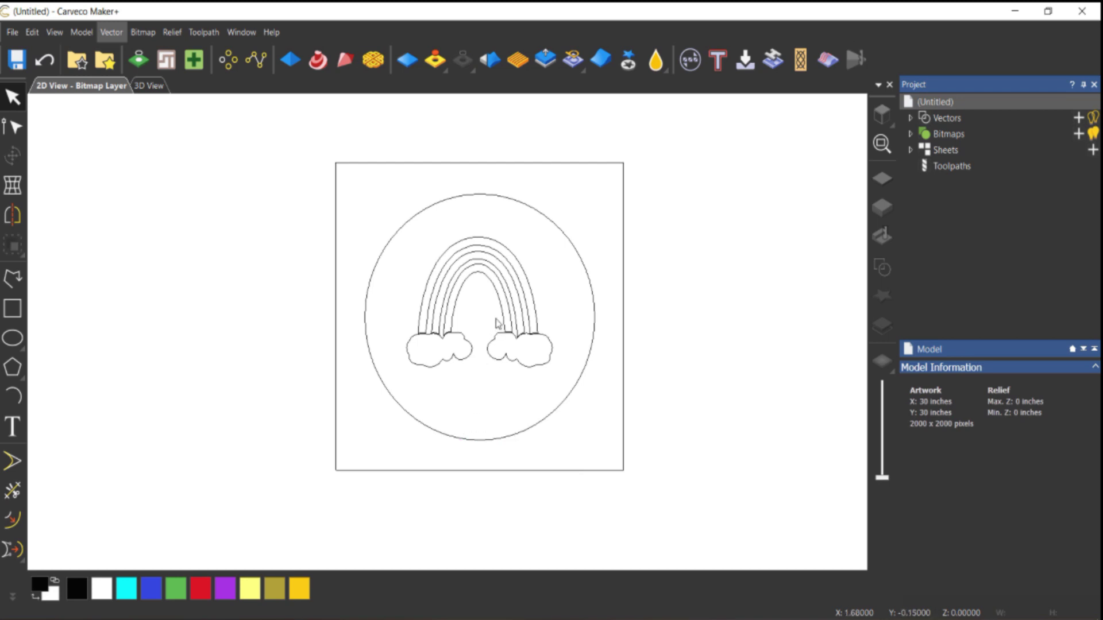
scroll(485, 305, up, 2)
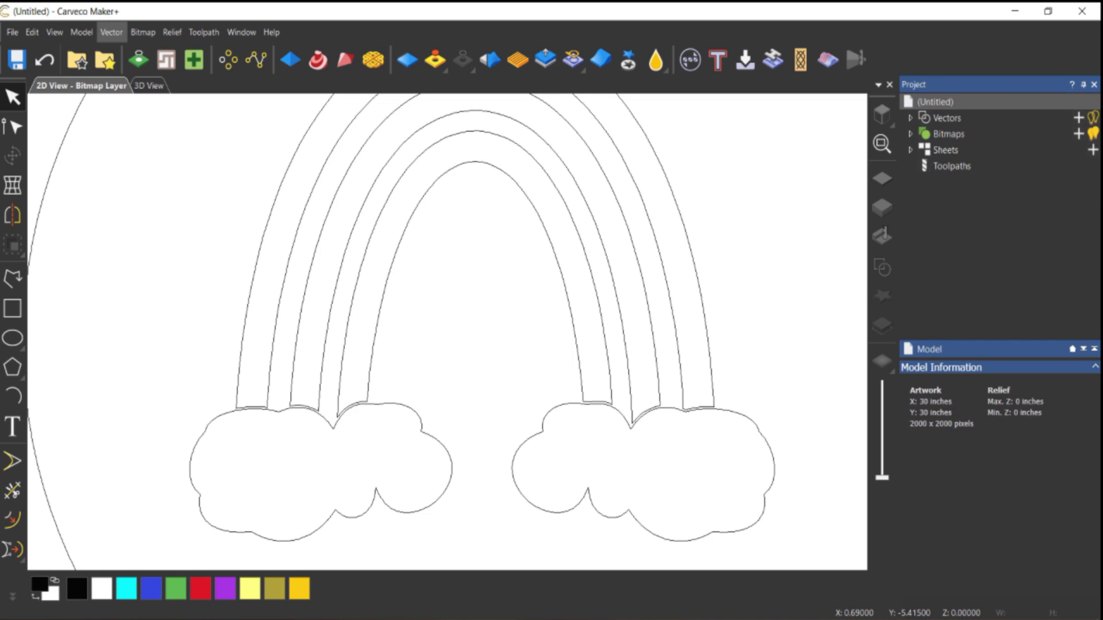
key(alt+Tab)
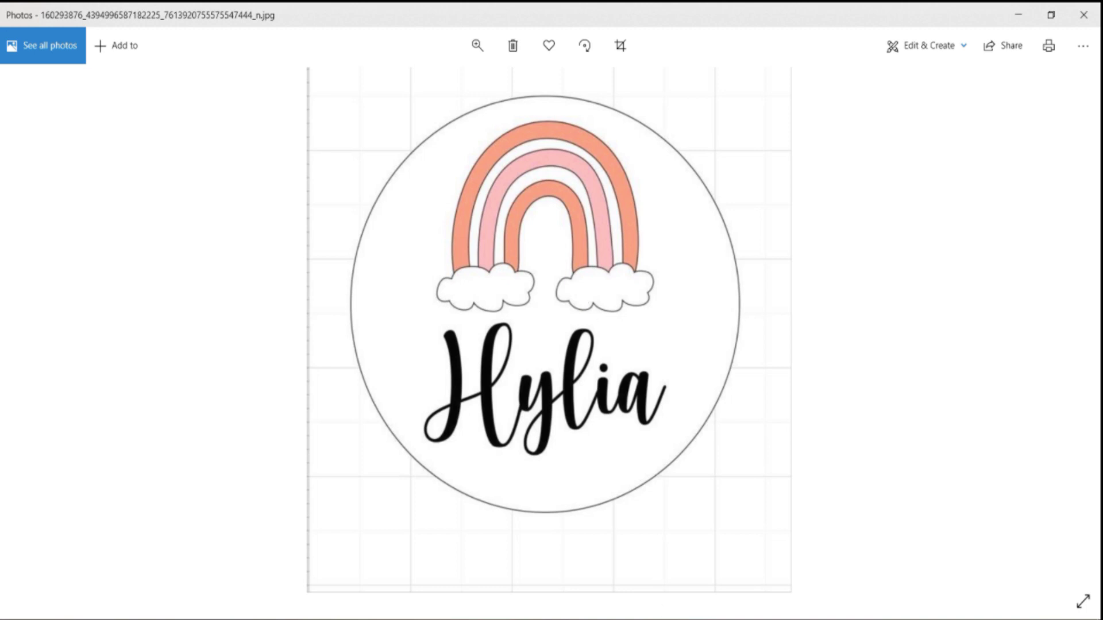
key(alt+Tab)
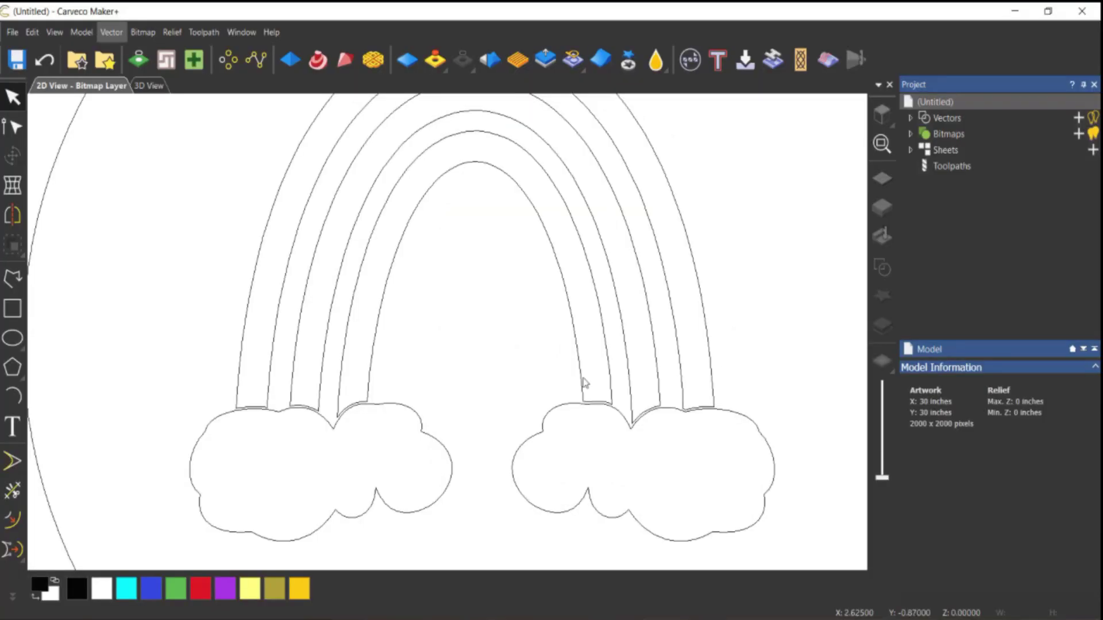
scroll(524, 352, down, 5)
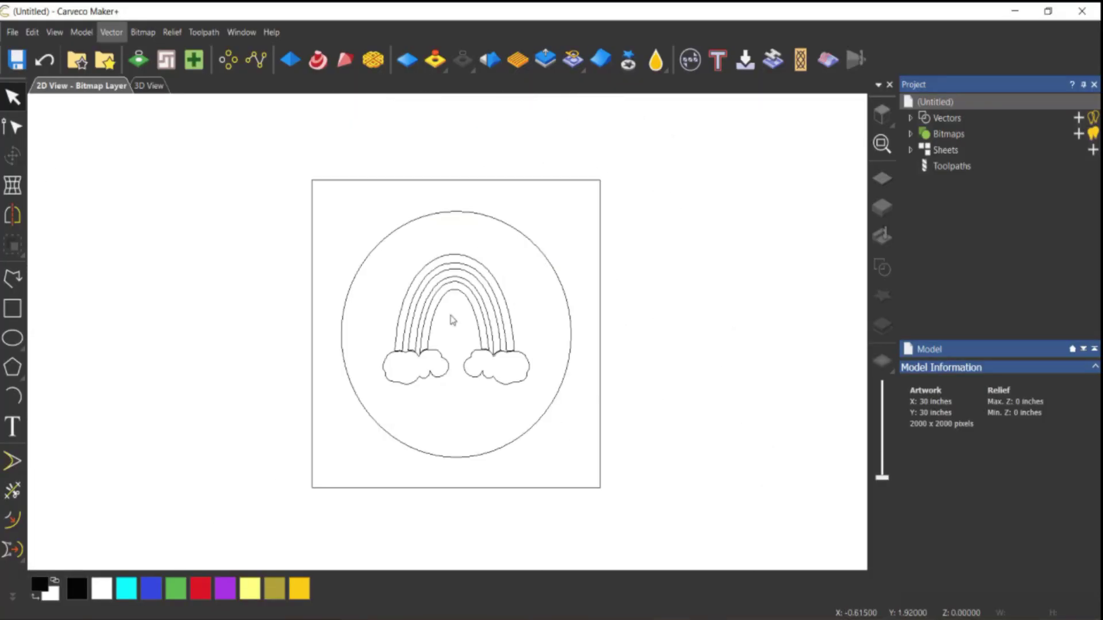
scroll(432, 323, up, 3)
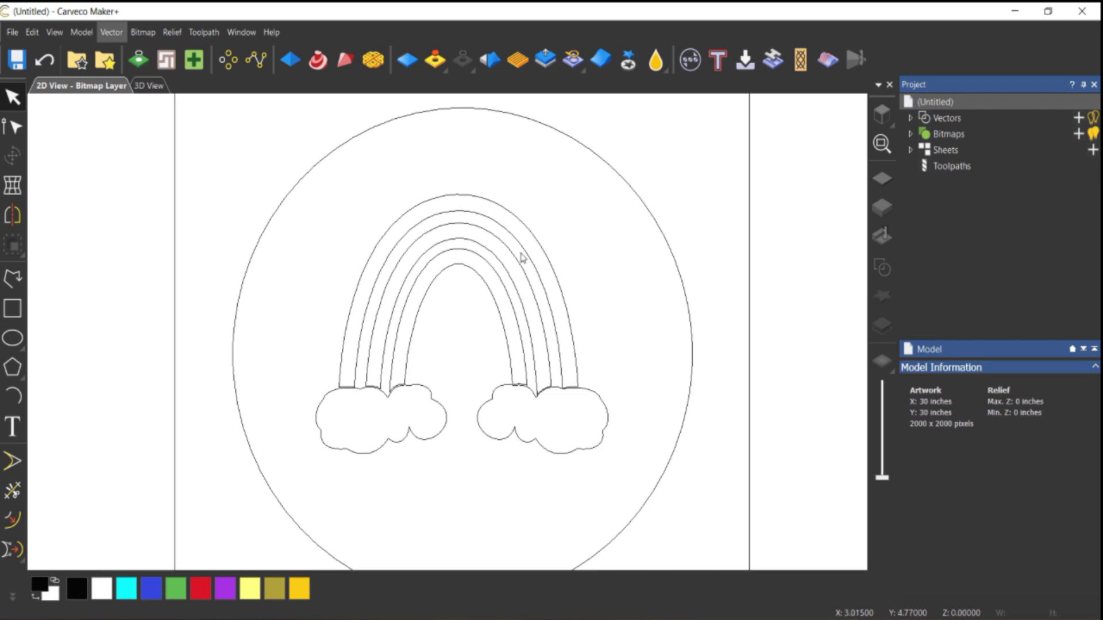
drag(547, 202, 403, 331)
drag(492, 209, 482, 187)
click(593, 266)
drag(666, 302, 625, 333)
drag(471, 403, 469, 435)
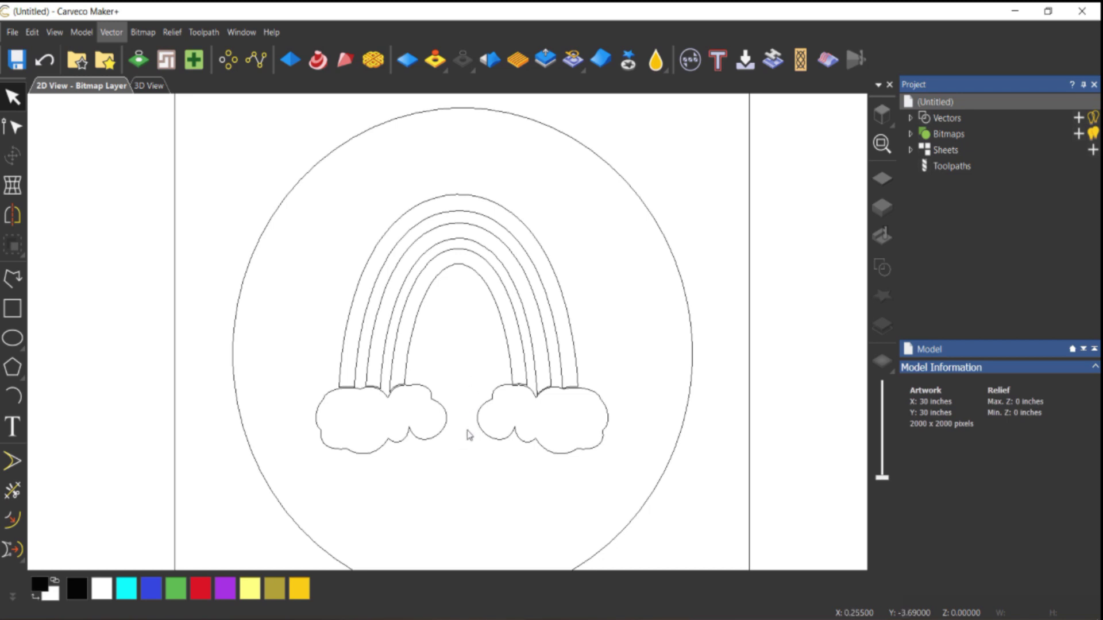